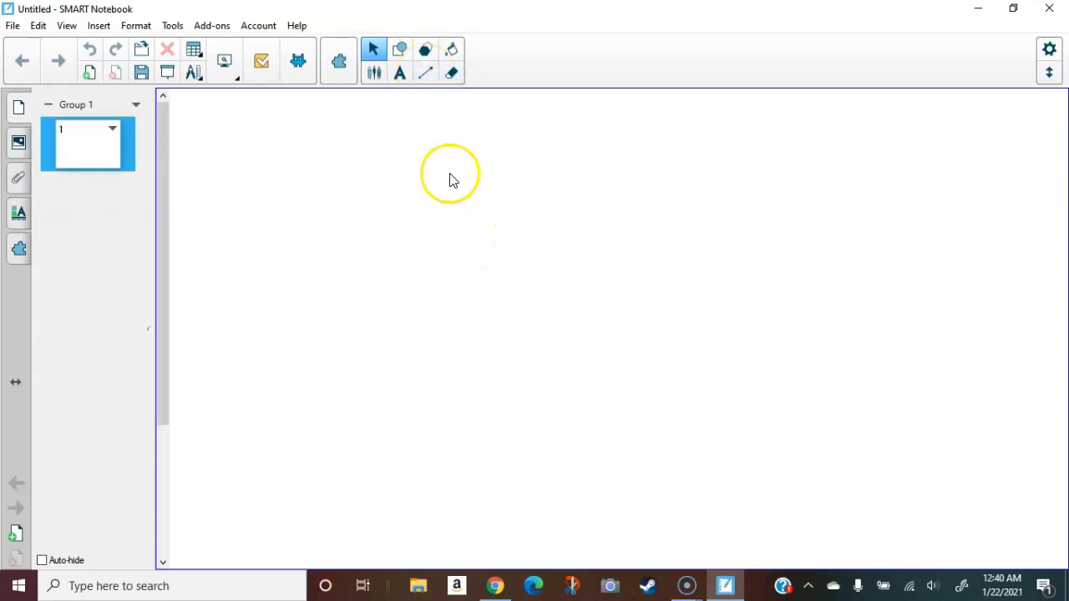
# Step: Add a text object reading "Text" in the upper part of the blank page
pyautogui.click(400, 72)
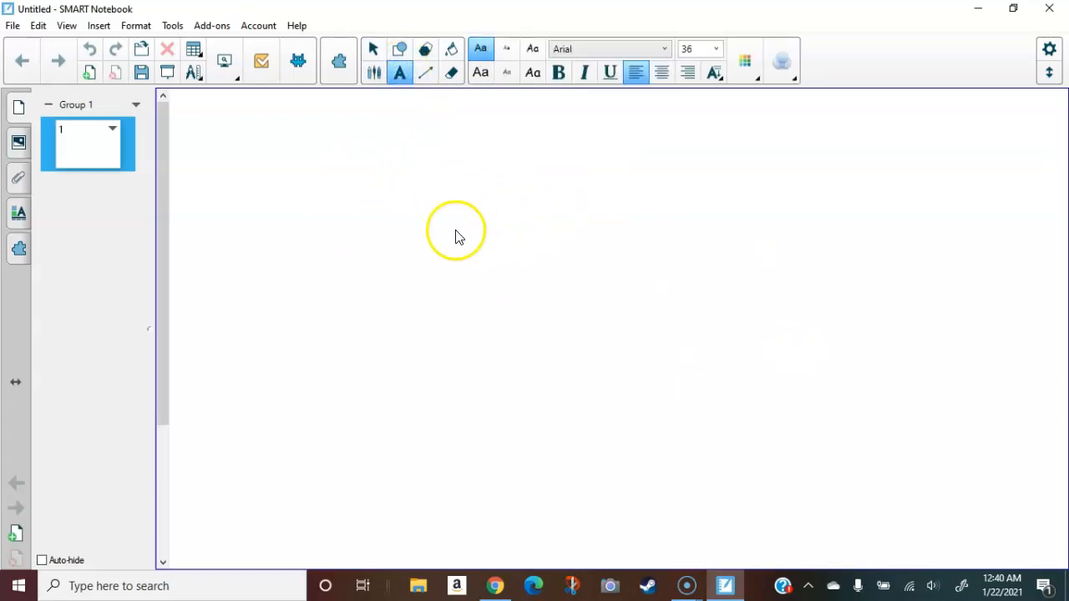
pyautogui.click(382, 182)
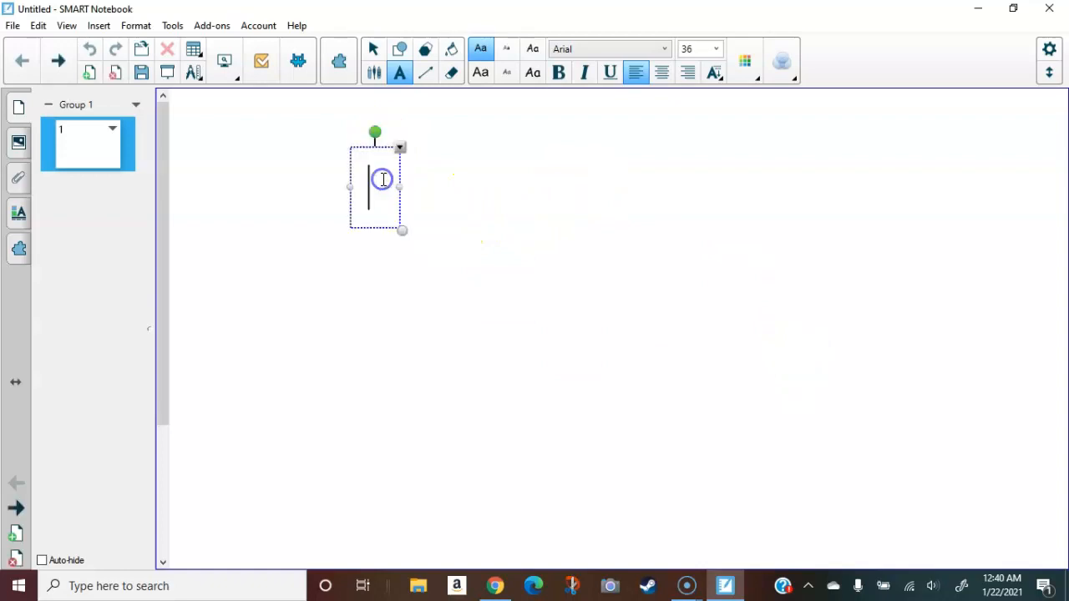
pyautogui.write('Text')
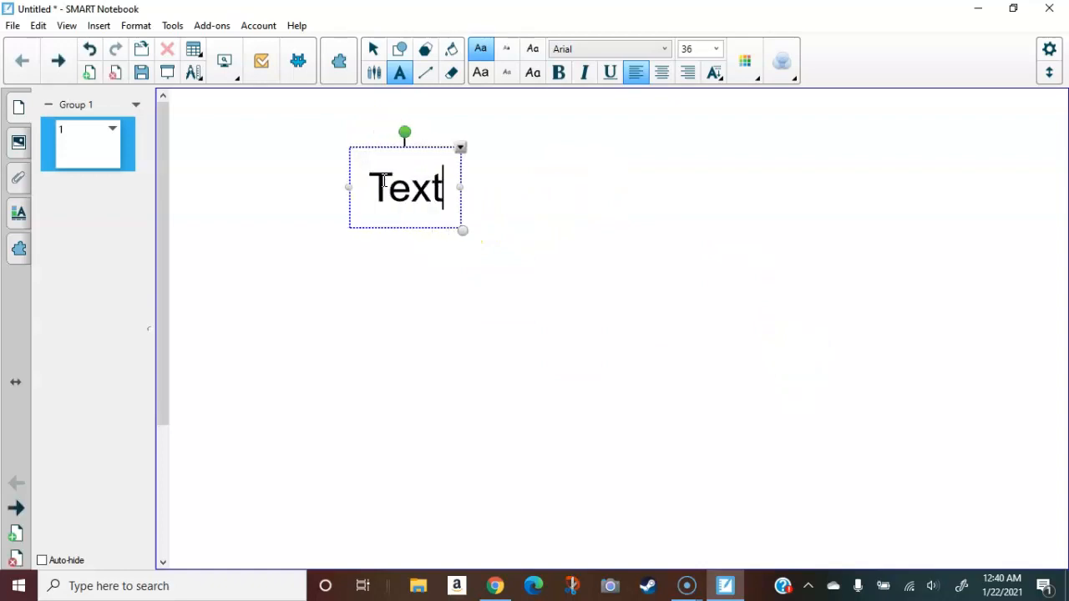
# Step: Change the "Text" object's color to red and its font size to 28
pyautogui.click(376, 51)
pyautogui.click(434, 181)
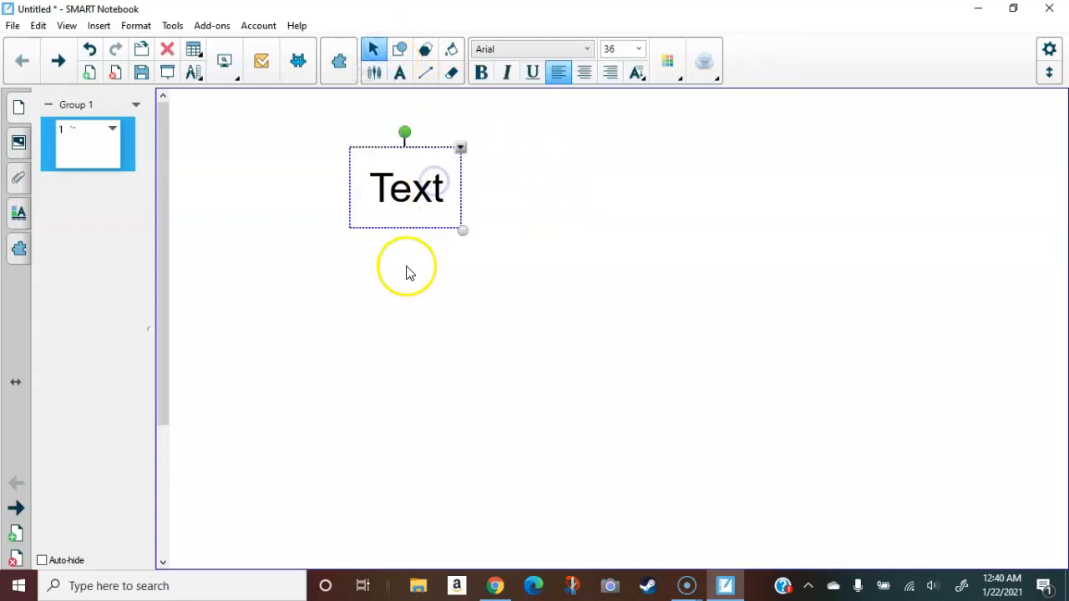
pyautogui.click(662, 80)
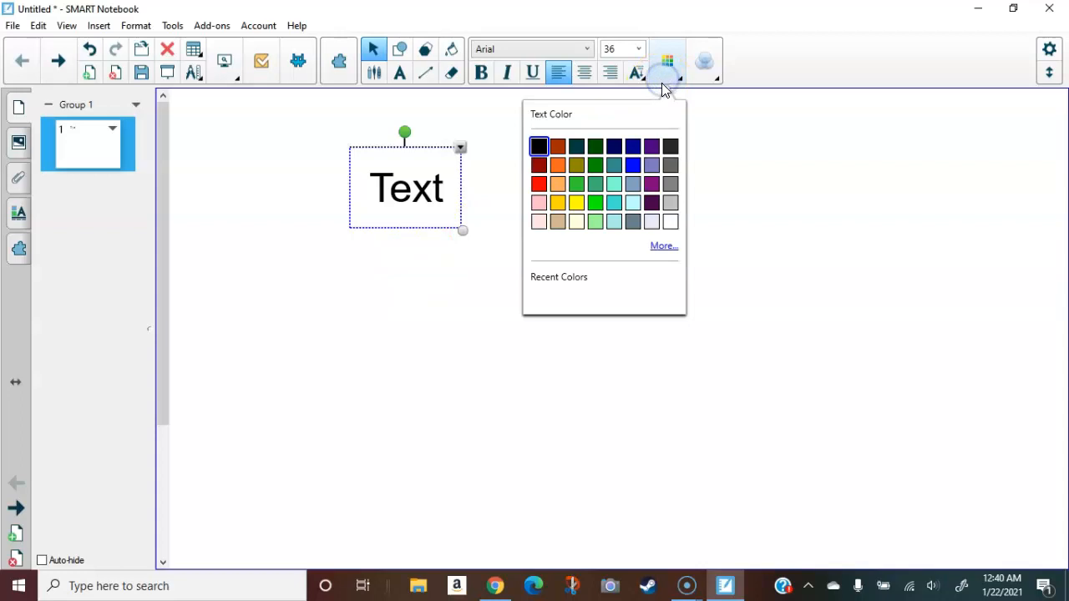
pyautogui.click(538, 184)
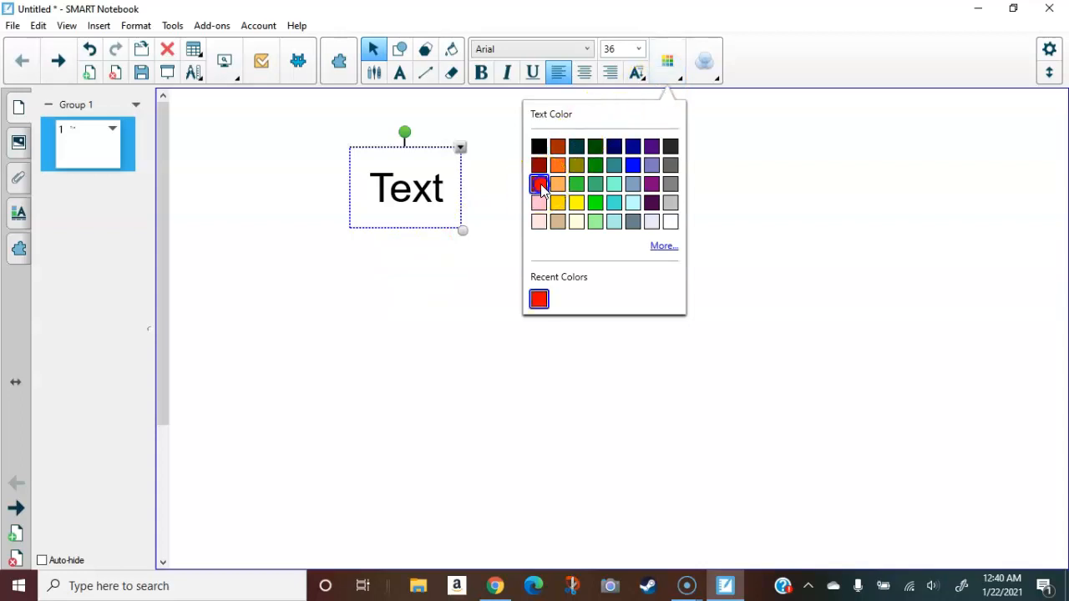
pyautogui.click(638, 48)
pyautogui.click(611, 191)
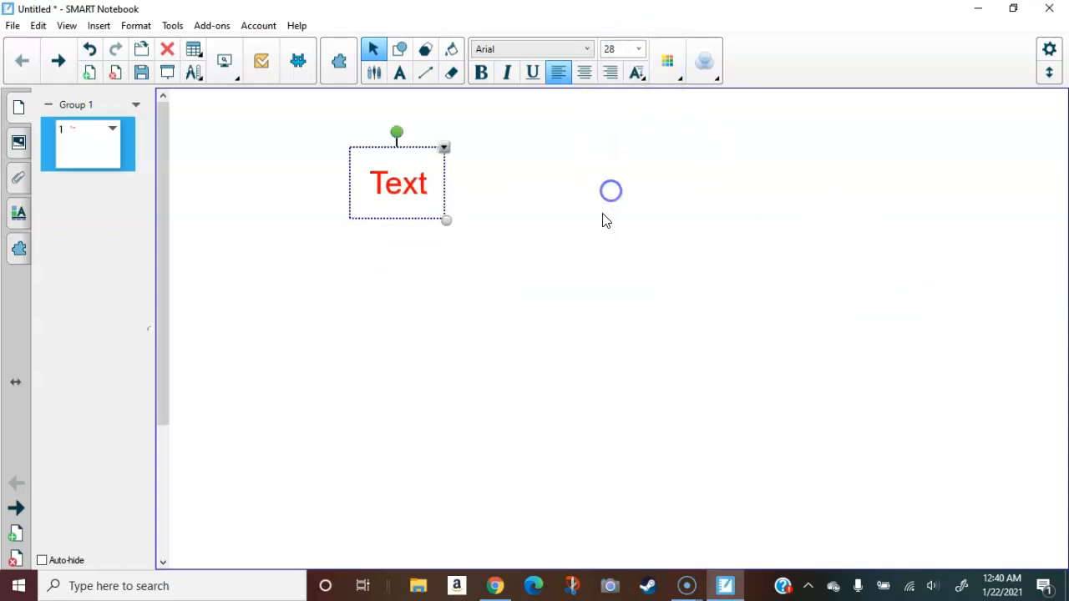
# Step: Set the font of the "Text" object to Arial Rounded MT Bold, view the additional text options, and deselect it
pyautogui.click(587, 49)
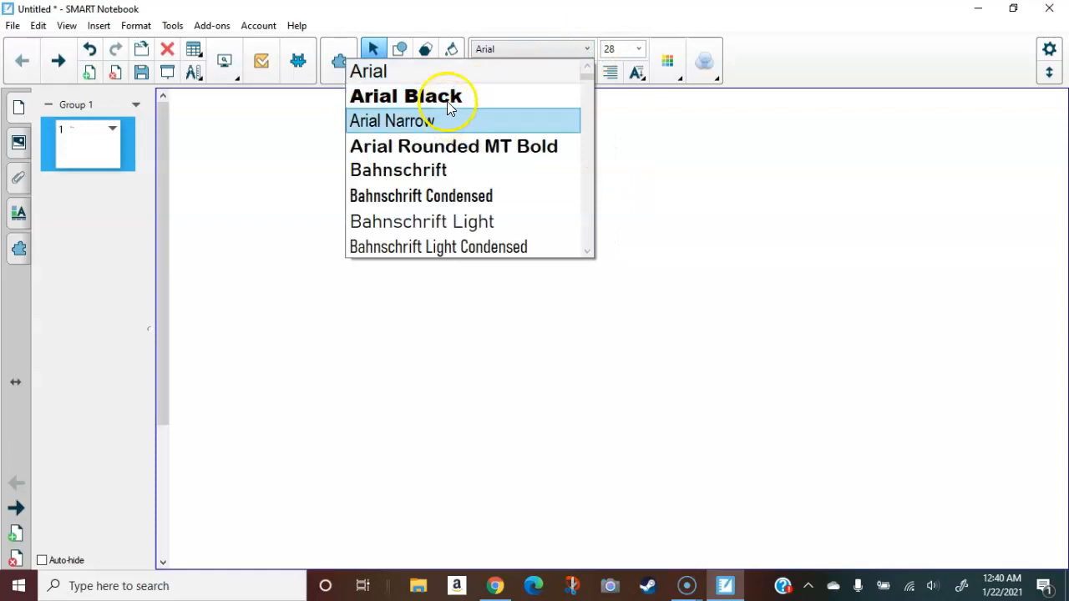
pyautogui.click(451, 147)
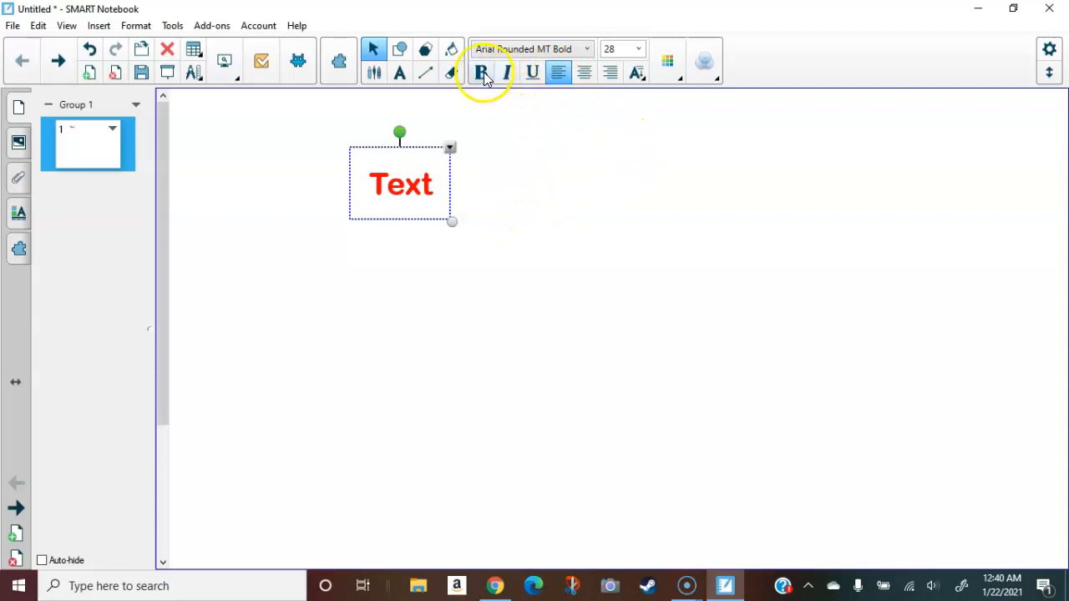
pyautogui.click(639, 77)
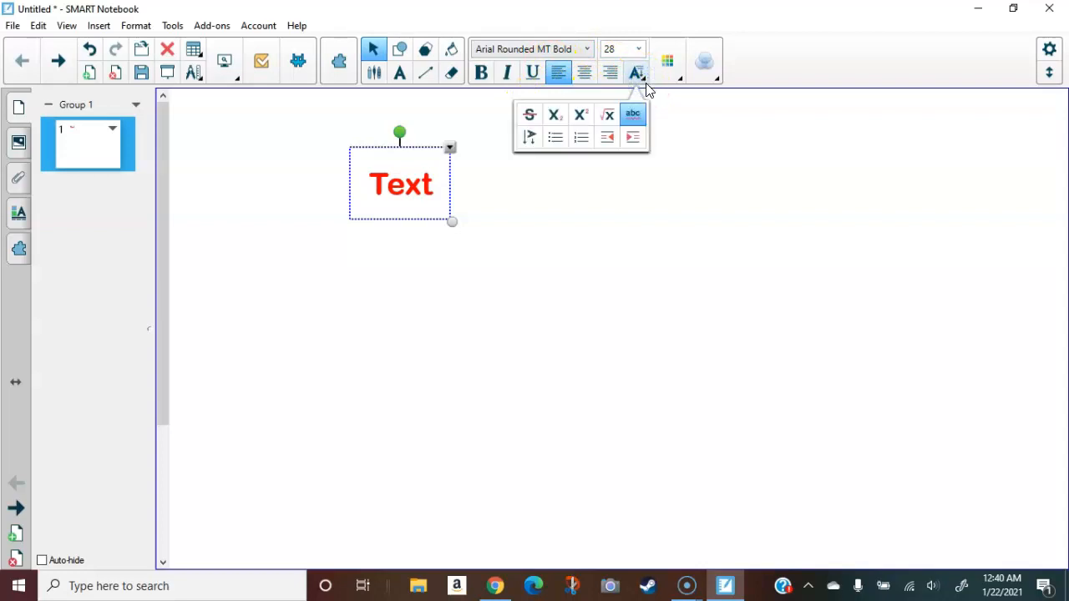
pyautogui.click(715, 162)
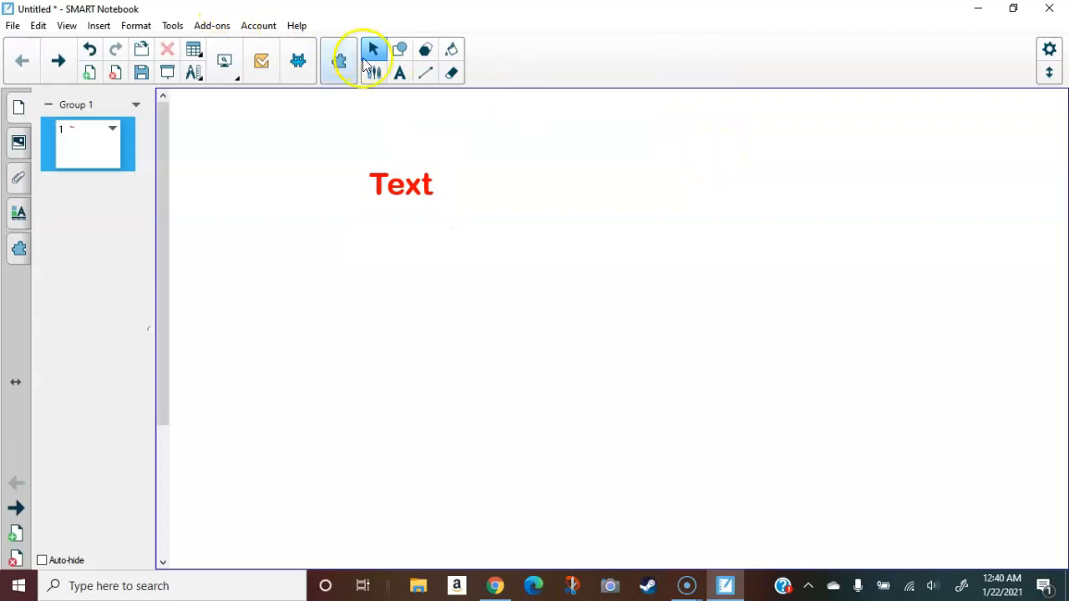
# Step: Add a second text object reading "This is fun!" in blue Bauhaus 93 below the red text
pyautogui.click(400, 72)
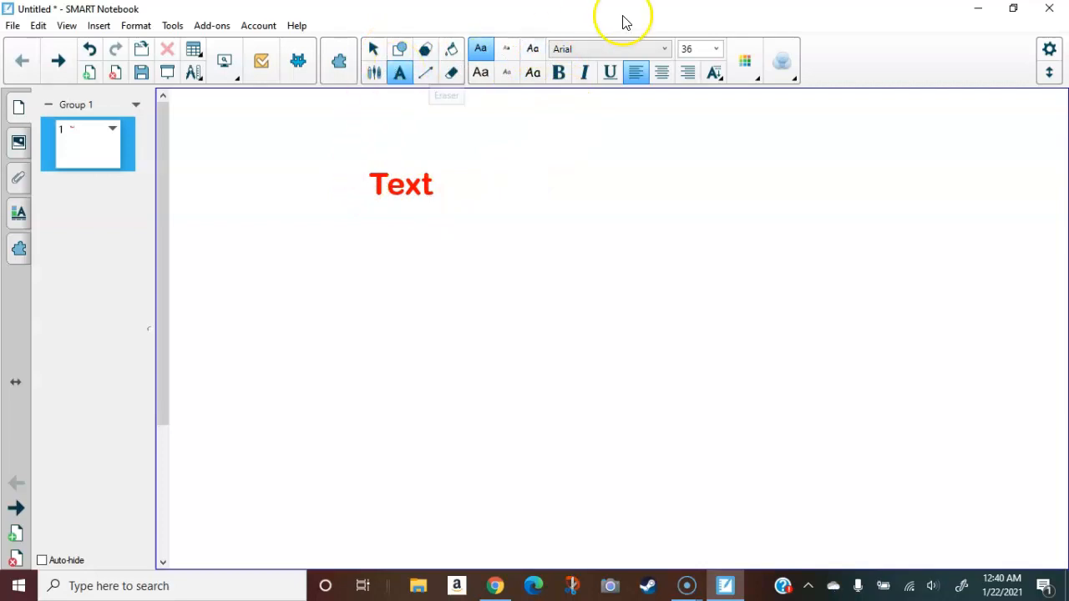
pyautogui.click(664, 48)
pyautogui.scroll(-1, 555, 180)
pyautogui.scroll(-1, 544, 174)
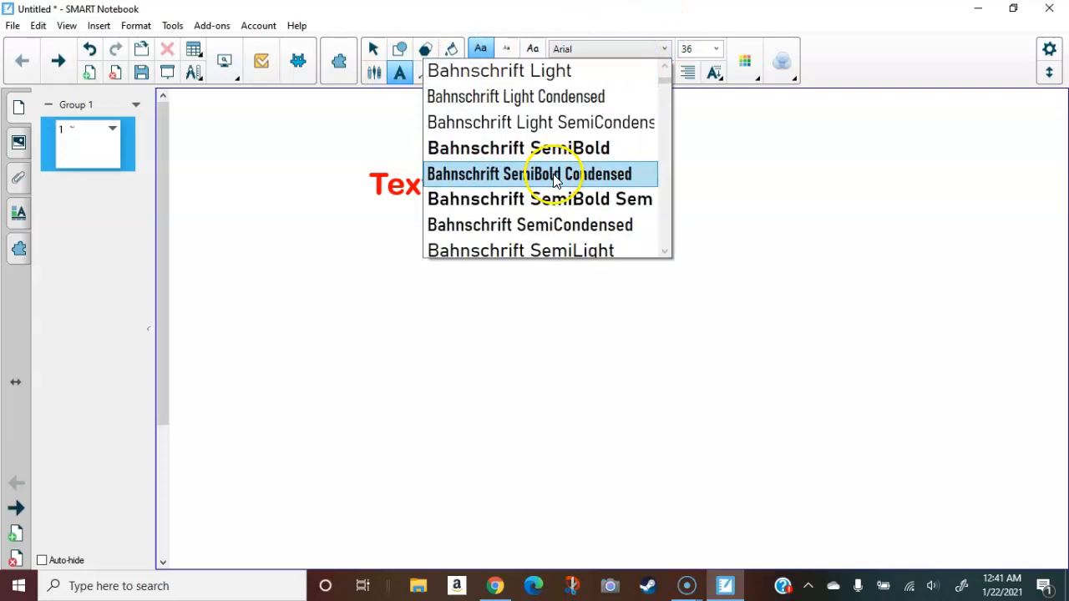
pyautogui.scroll(-2, 544, 205)
pyautogui.click(543, 210)
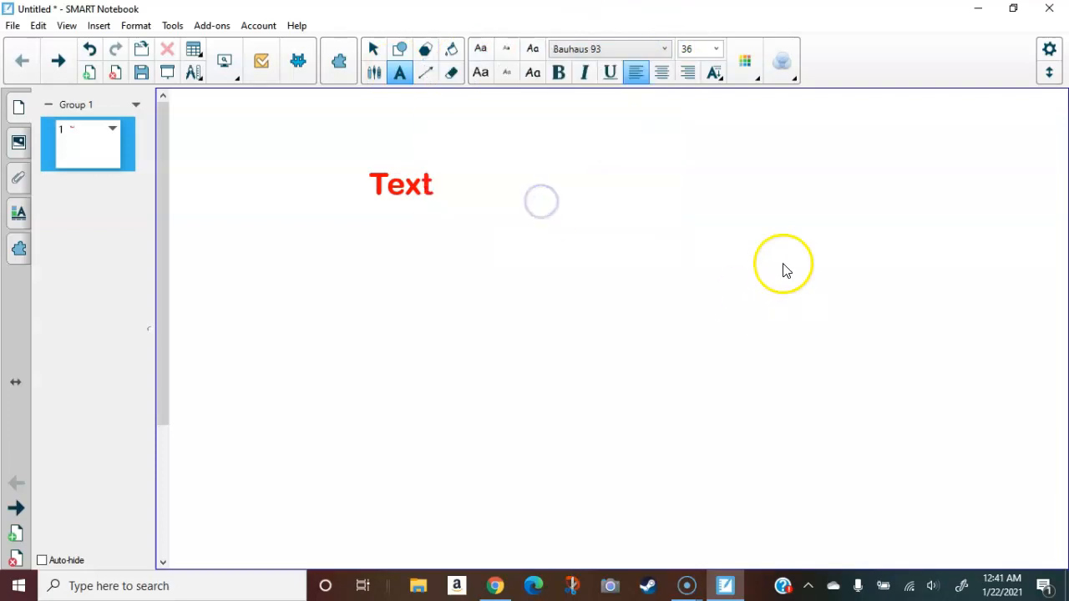
pyautogui.click(743, 67)
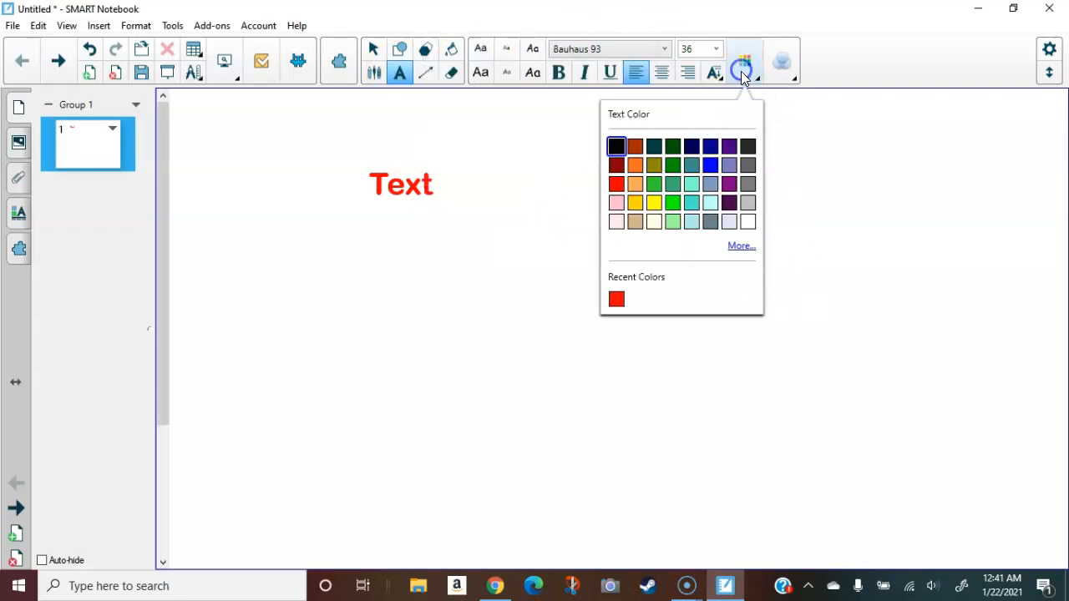
pyautogui.click(710, 165)
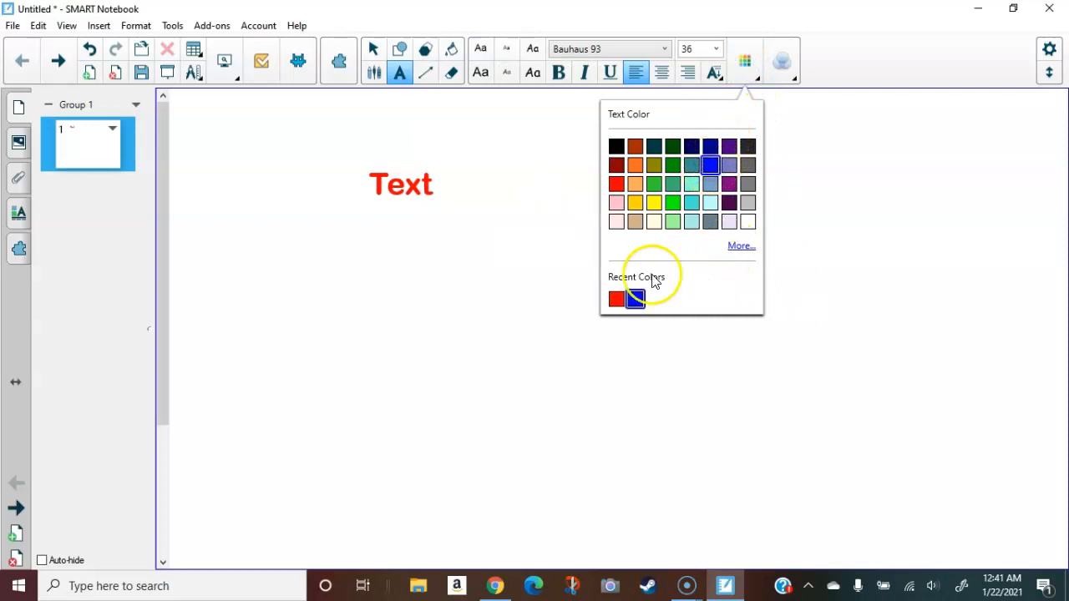
pyautogui.click(443, 259)
pyautogui.write('This is fun!')
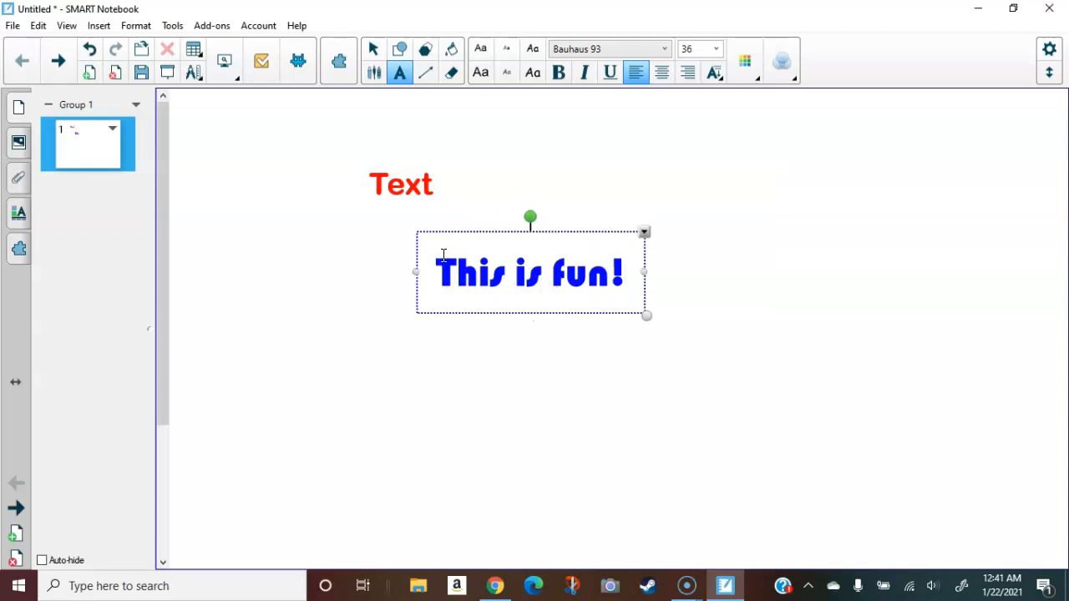
pyautogui.click(755, 251)
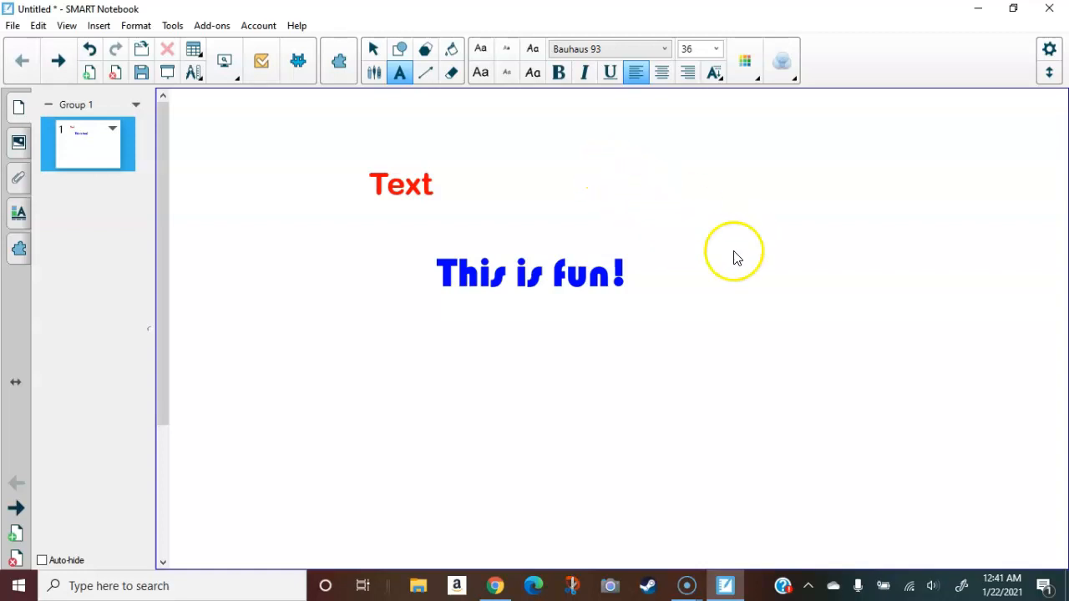
# Step: Draw a wide trapezoid with a gold fill and a red outline to the right of the red text
pyautogui.click(400, 49)
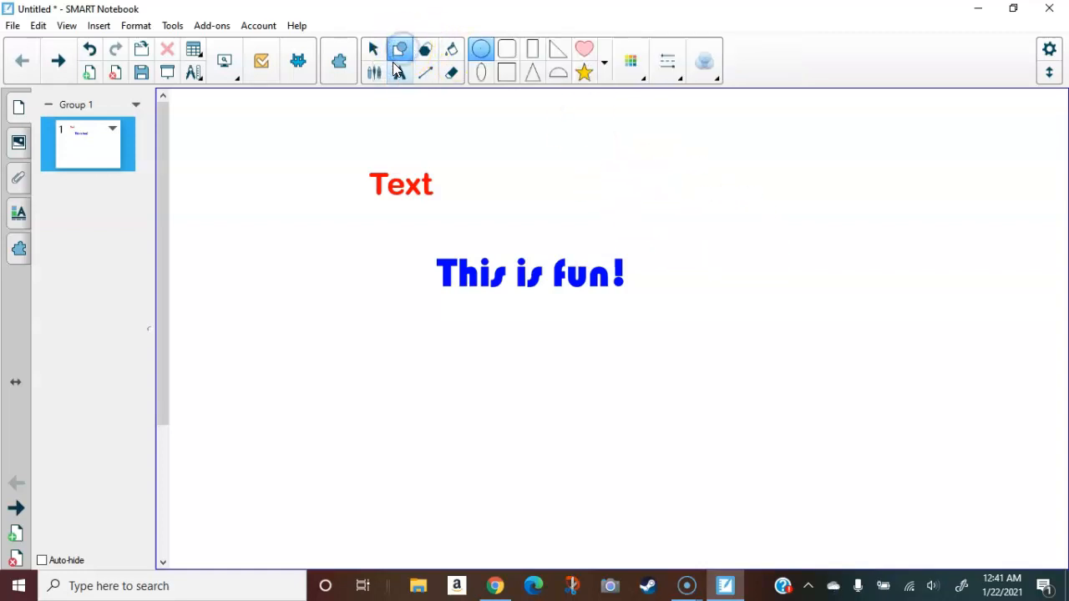
pyautogui.click(604, 63)
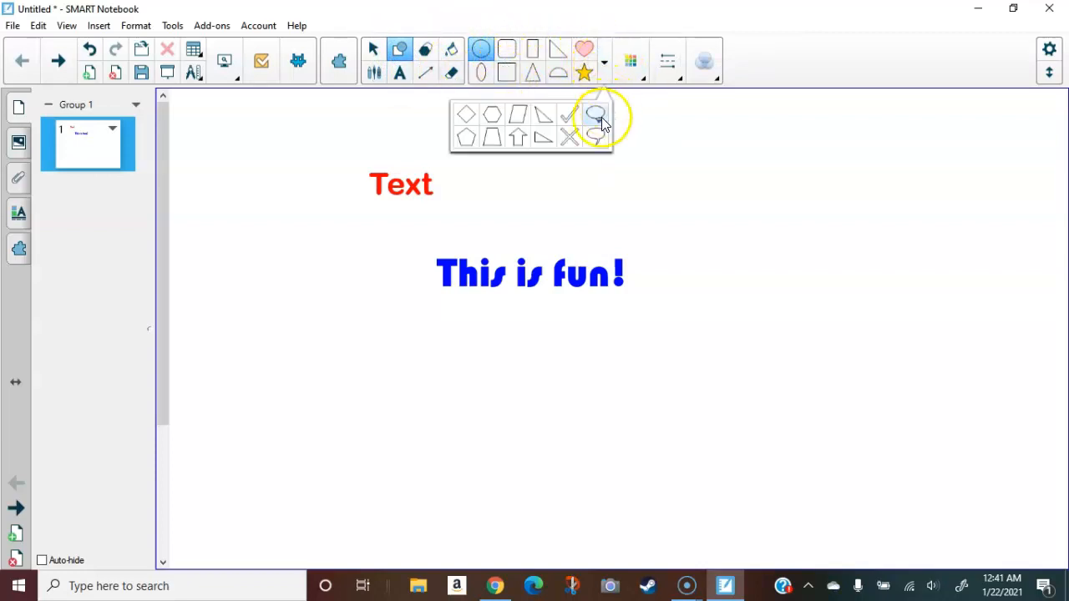
pyautogui.click(495, 142)
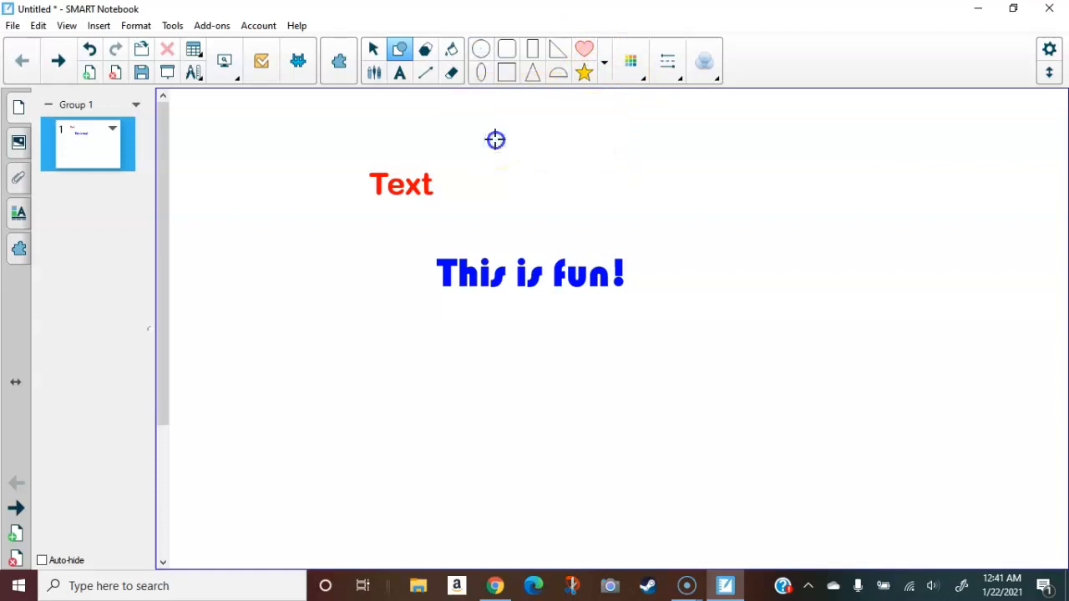
pyautogui.click(632, 74)
pyautogui.click(540, 204)
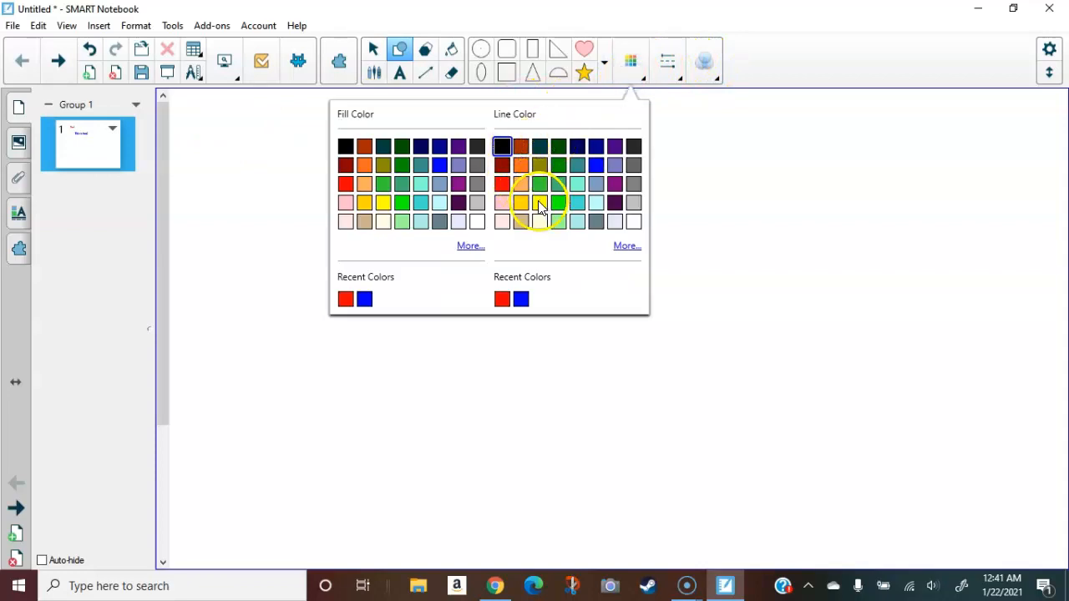
pyautogui.click(364, 203)
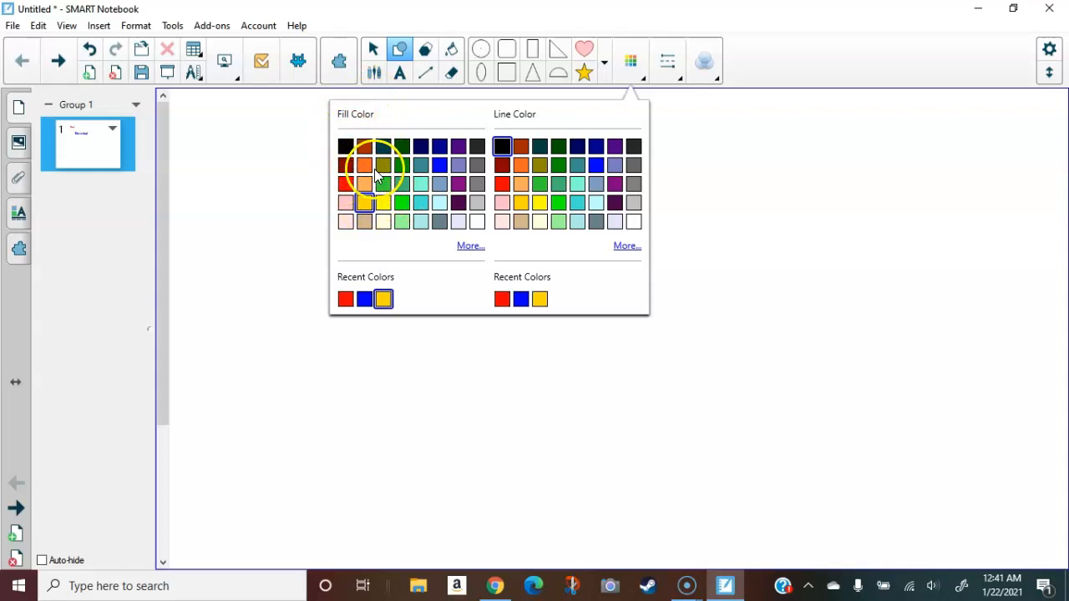
pyautogui.click(501, 183)
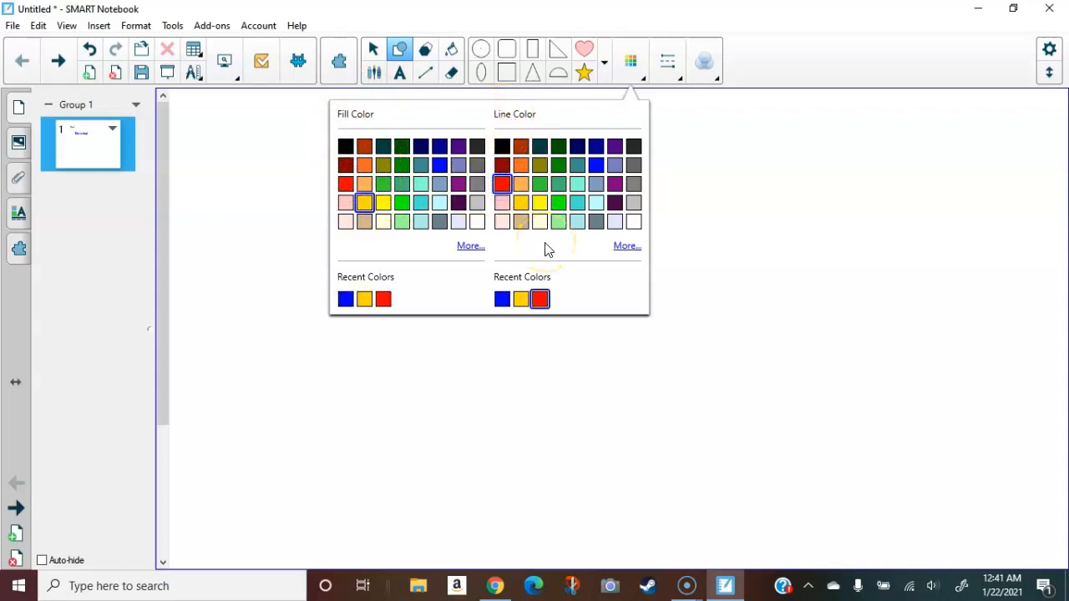
pyautogui.click(638, 79)
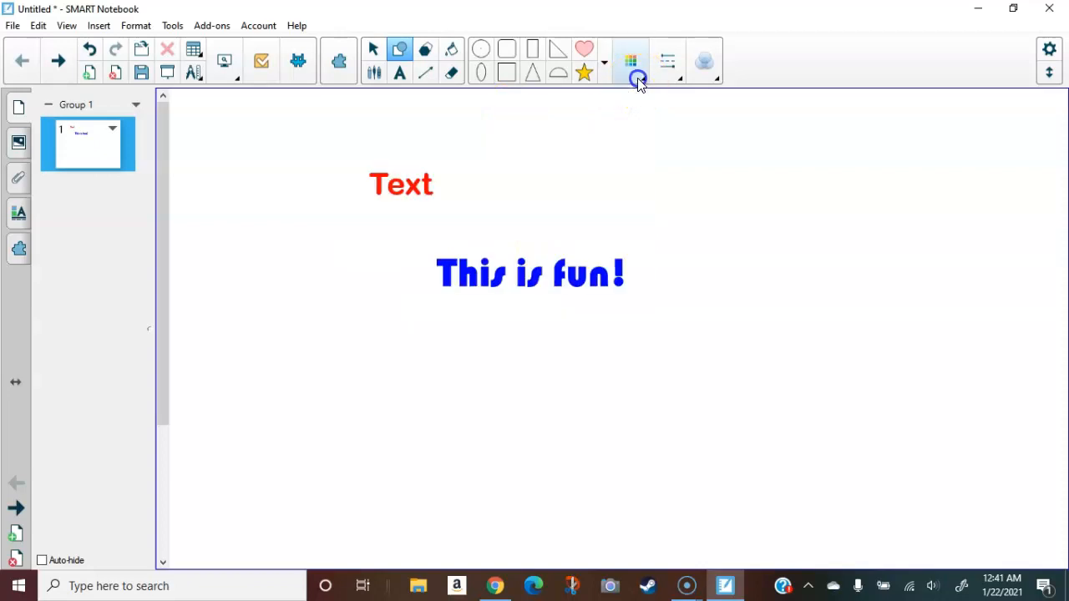
pyautogui.moveTo(673, 154); pyautogui.dragTo(928, 229)
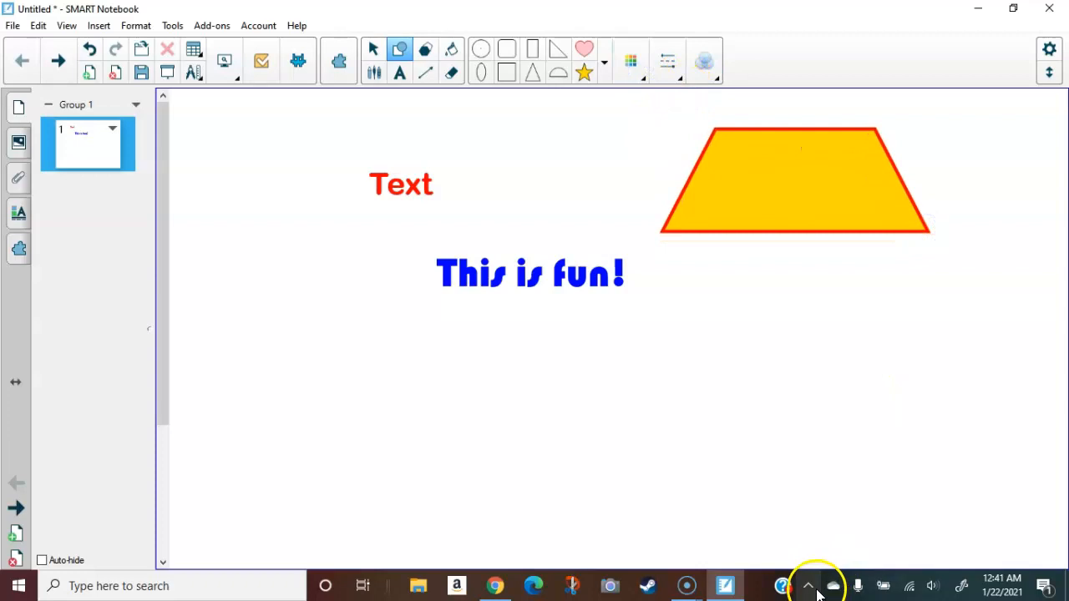
# Step: Set up the regular polygon tool for a five-sided shape with a green fill and a blue outline
pyautogui.click(426, 49)
pyautogui.click(415, 50)
pyautogui.click(483, 51)
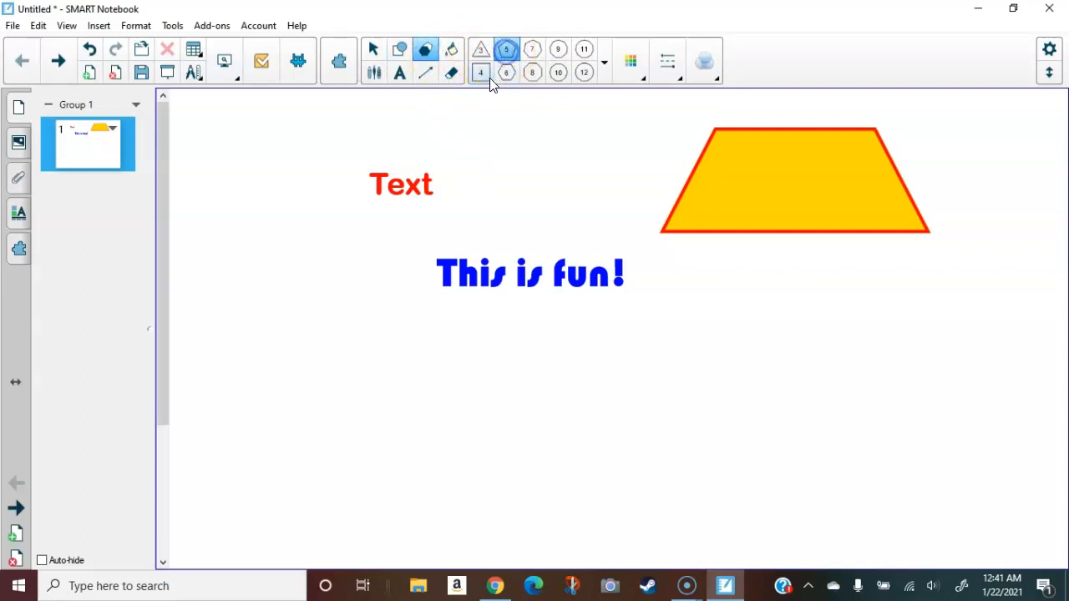
pyautogui.click(505, 50)
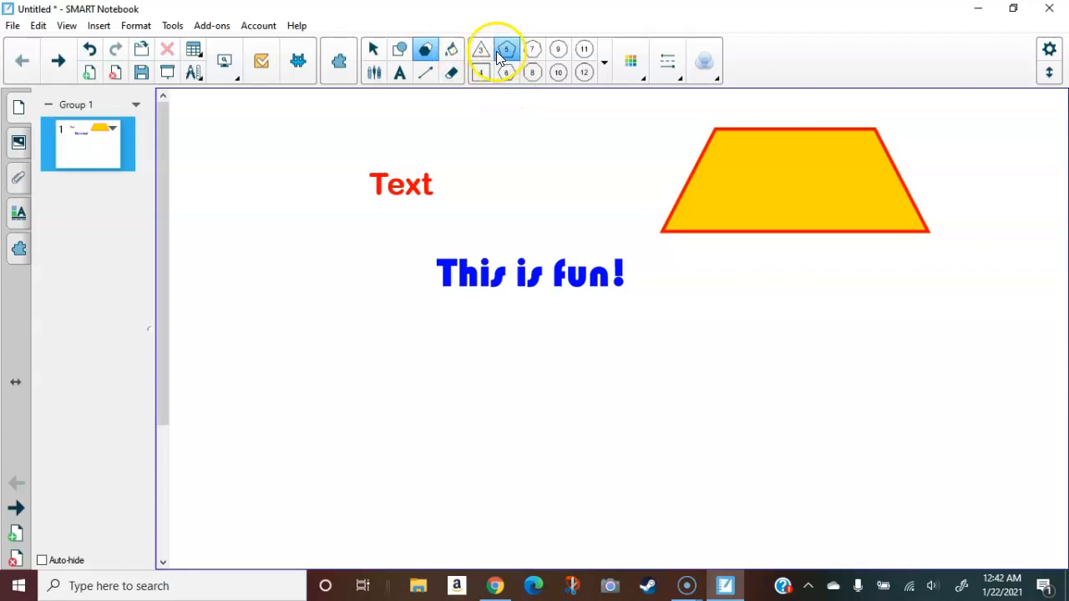
pyautogui.click(642, 79)
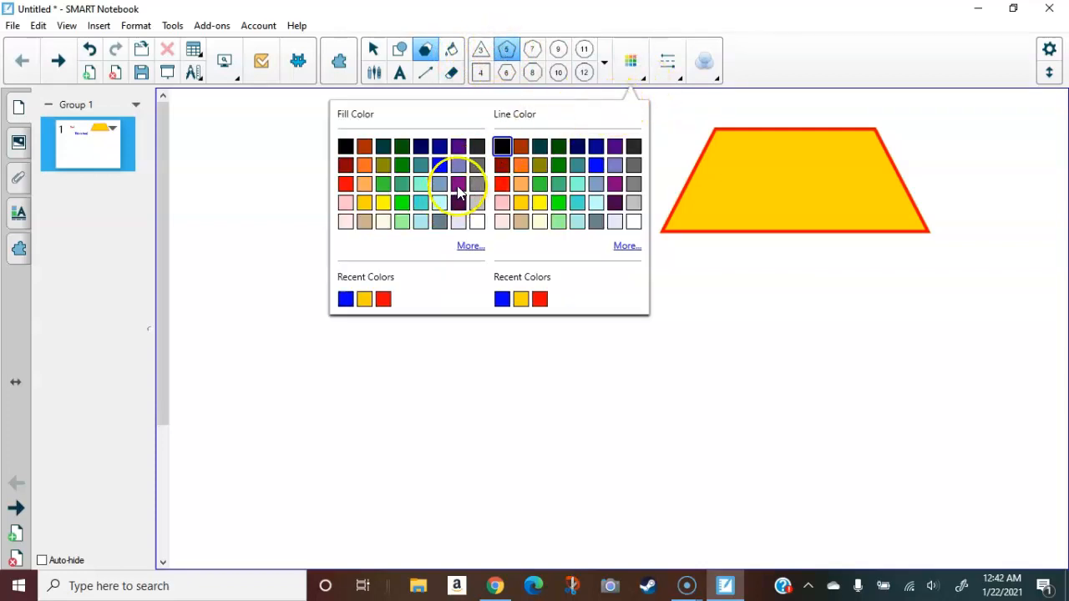
pyautogui.click(384, 185)
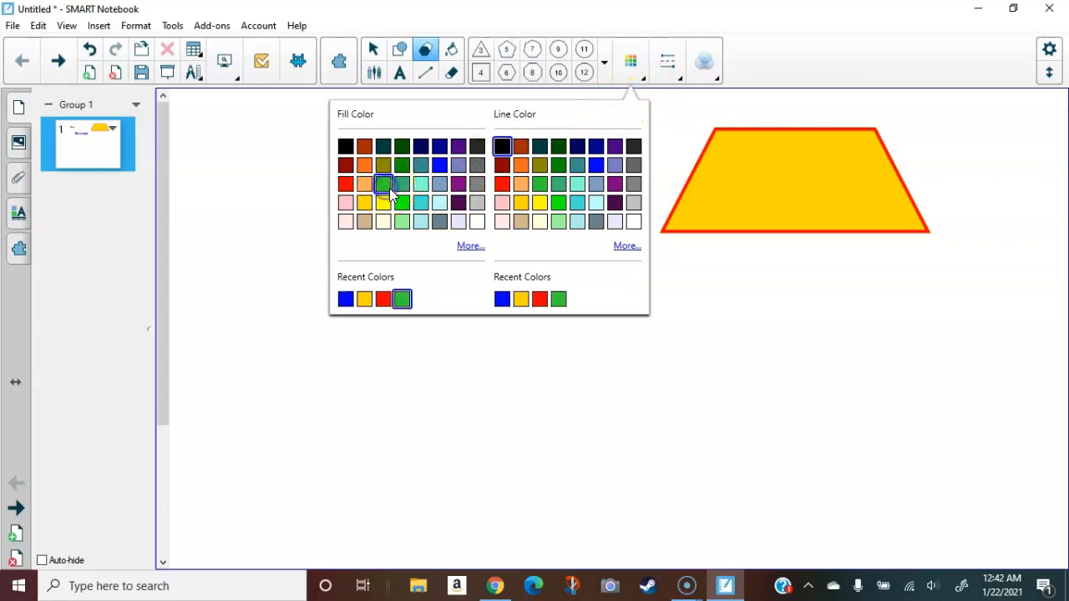
pyautogui.click(597, 167)
# Step: Choose the fourth line thickness with the dotted line style and draw a large pentagon below the trapezoid
pyautogui.click(669, 75)
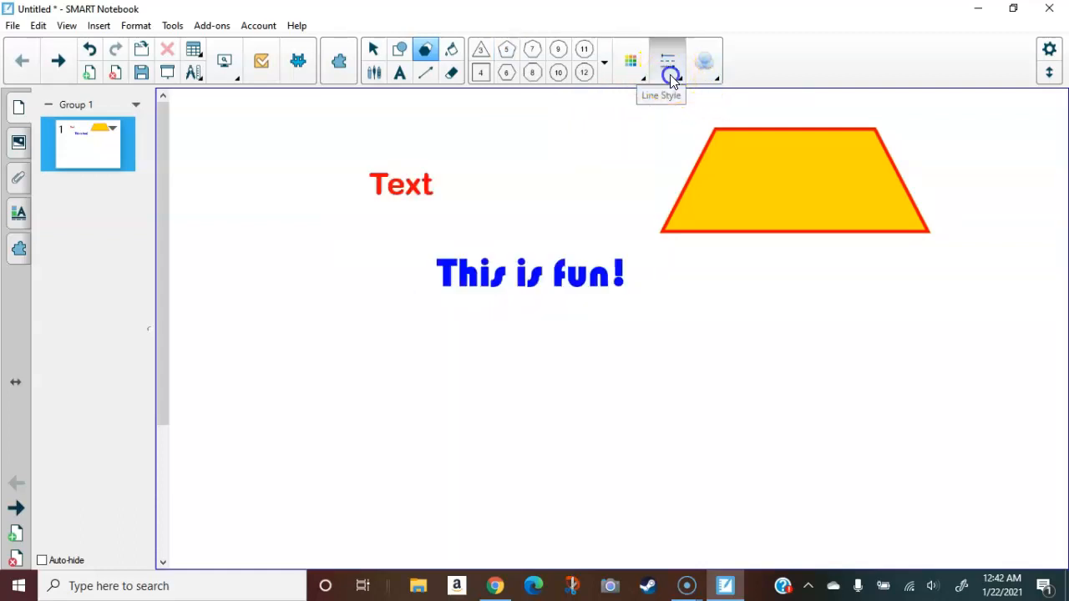
pyautogui.click(671, 80)
pyautogui.click(551, 237)
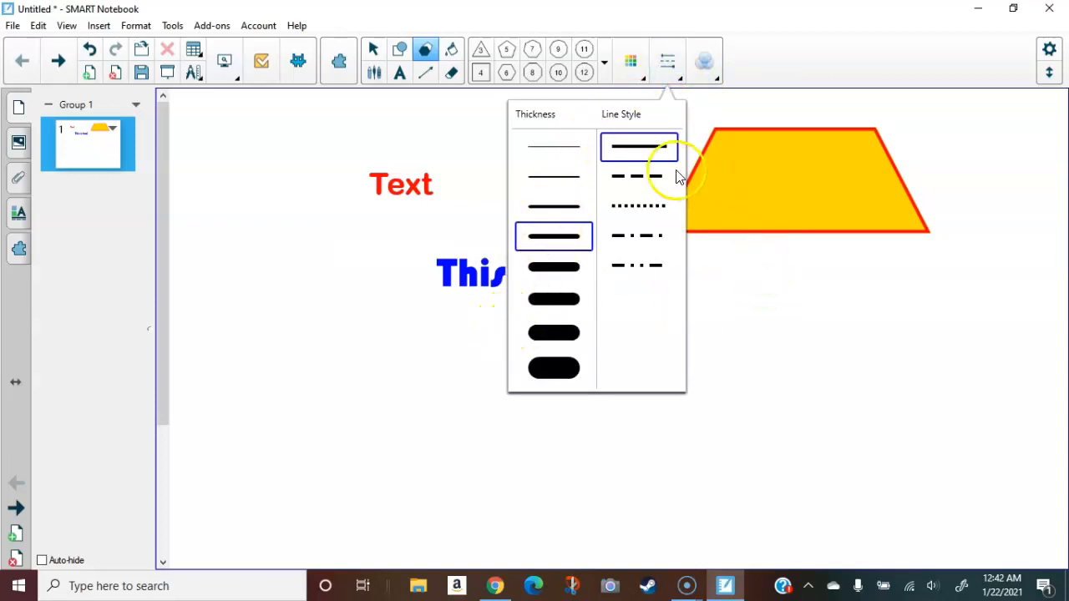
pyautogui.click(641, 208)
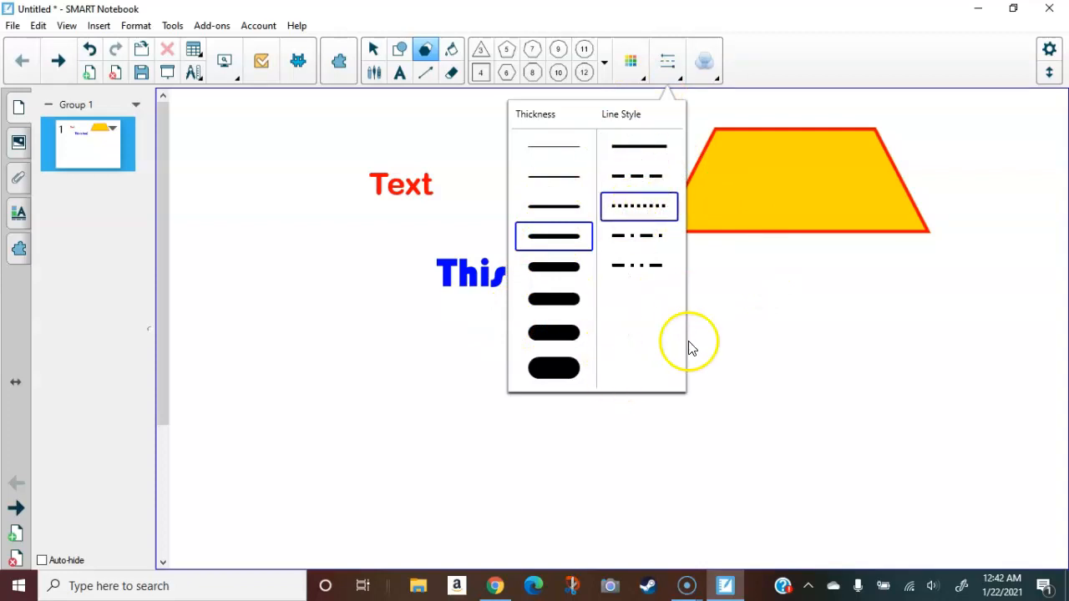
pyautogui.click(811, 290)
pyautogui.moveTo(813, 286); pyautogui.dragTo(598, 507)
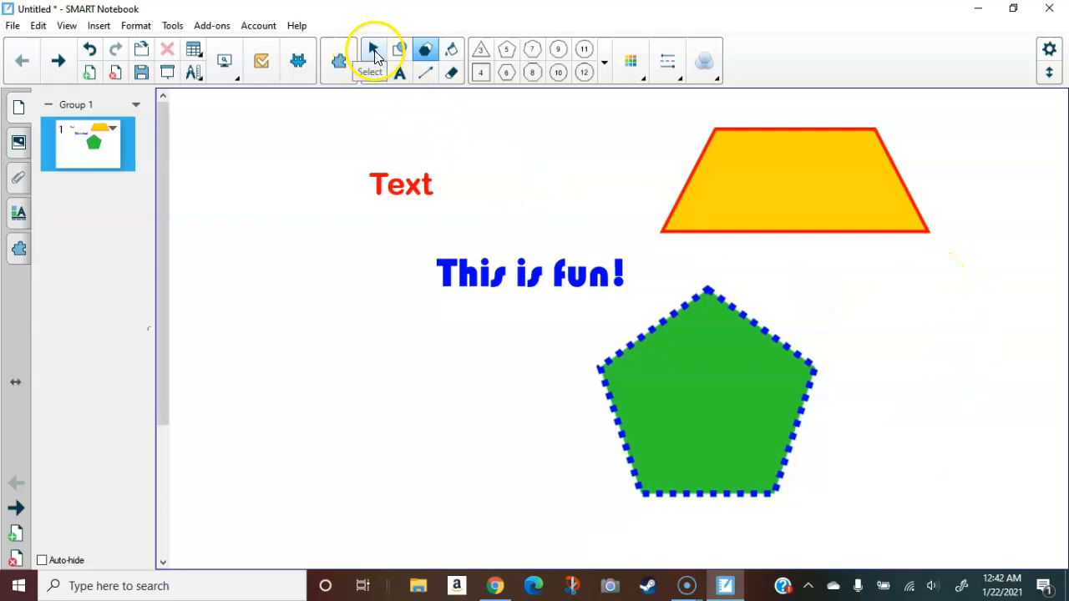
pyautogui.click(374, 50)
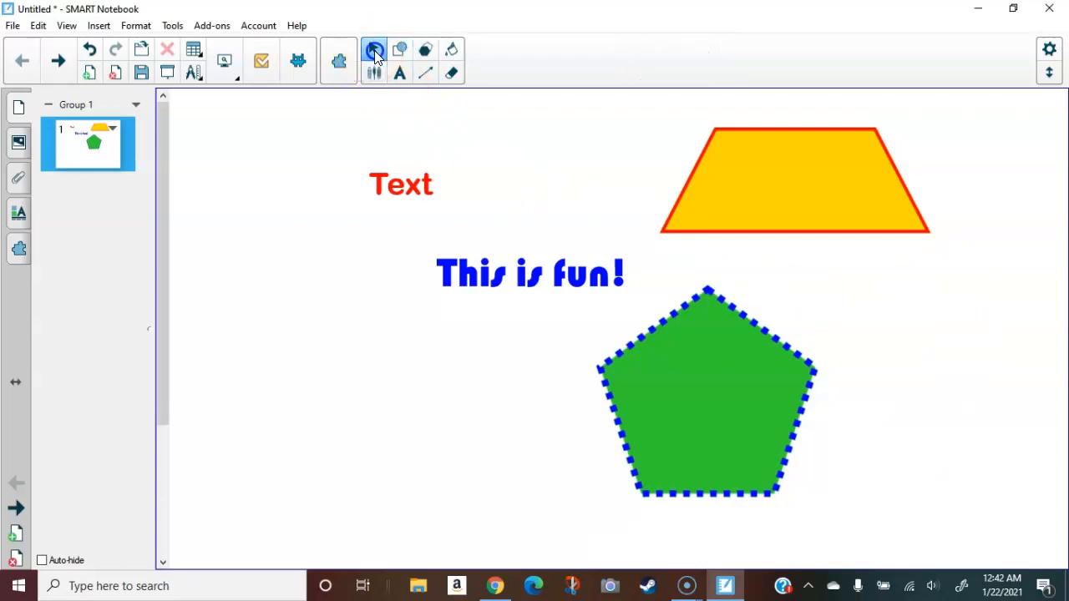
# Step: Make the green pentagon partly transparent and move it up over the two text objects
pyautogui.click(719, 401)
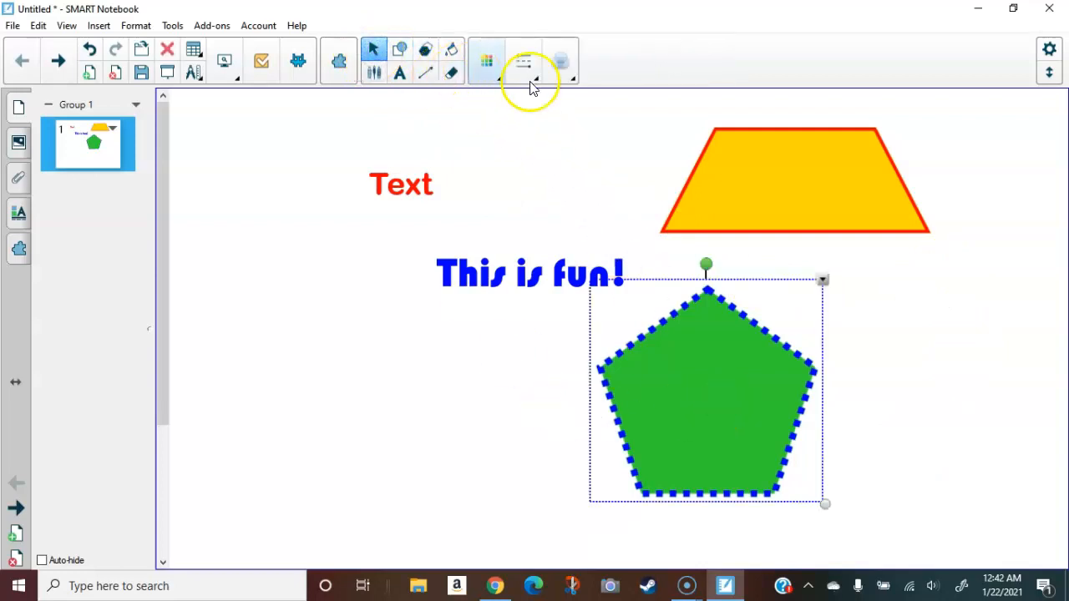
pyautogui.click(567, 76)
pyautogui.moveTo(448, 111); pyautogui.dragTo(496, 122)
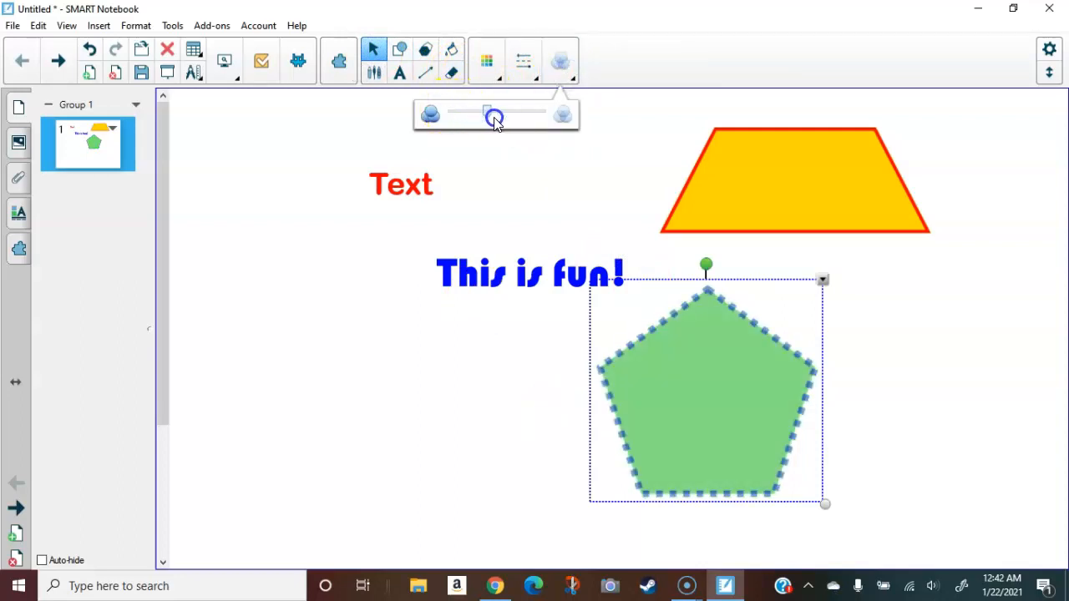
pyautogui.click(440, 423)
pyautogui.moveTo(730, 437); pyautogui.dragTo(437, 228)
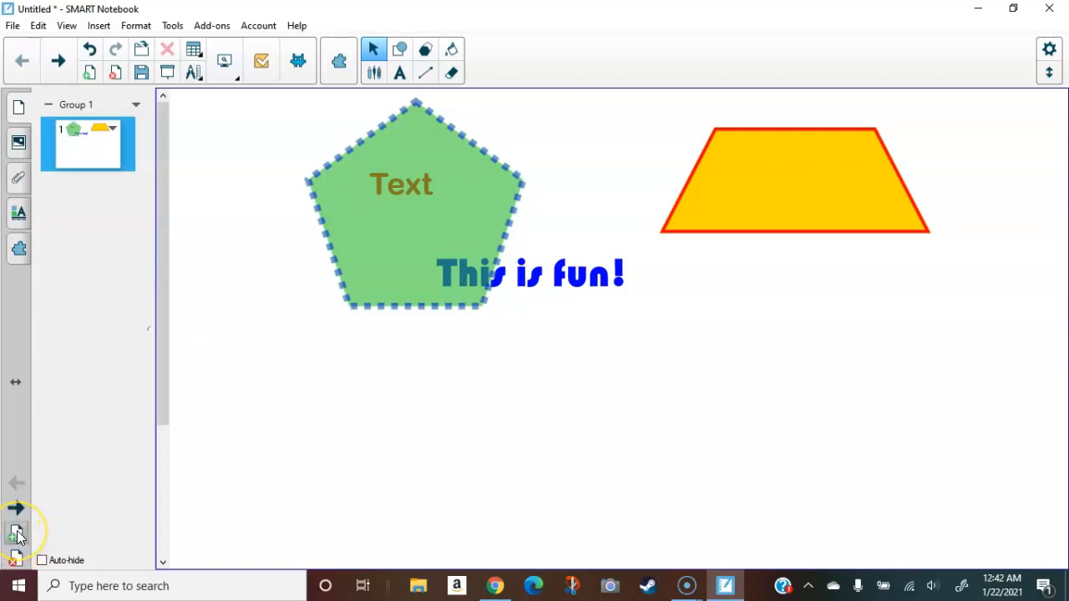
# Step: Add a second page, check page 1, and return to the blank page 2
pyautogui.click(17, 532)
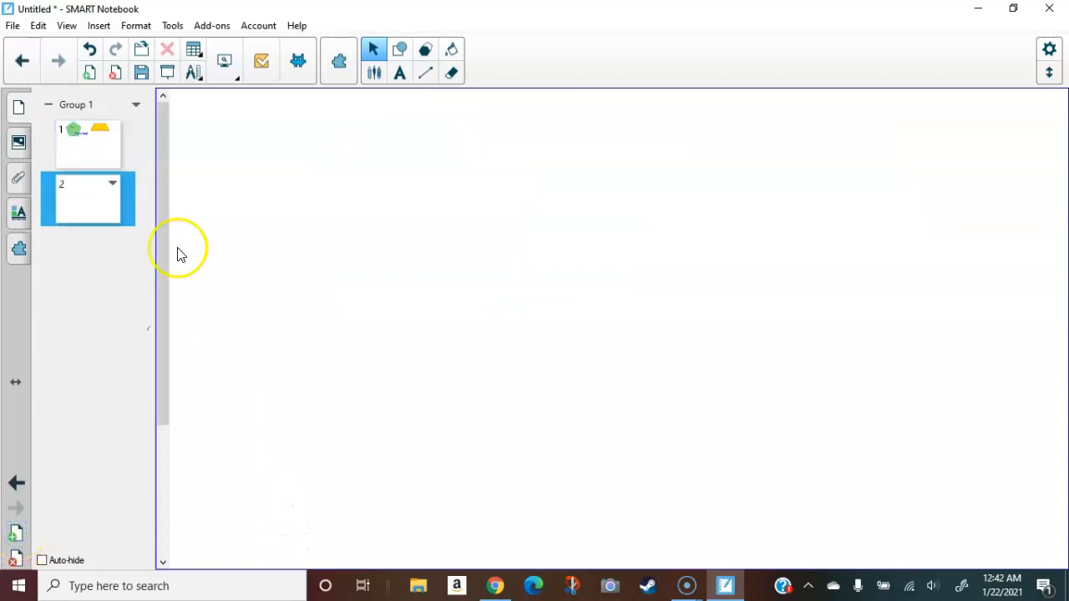
pyautogui.click(107, 148)
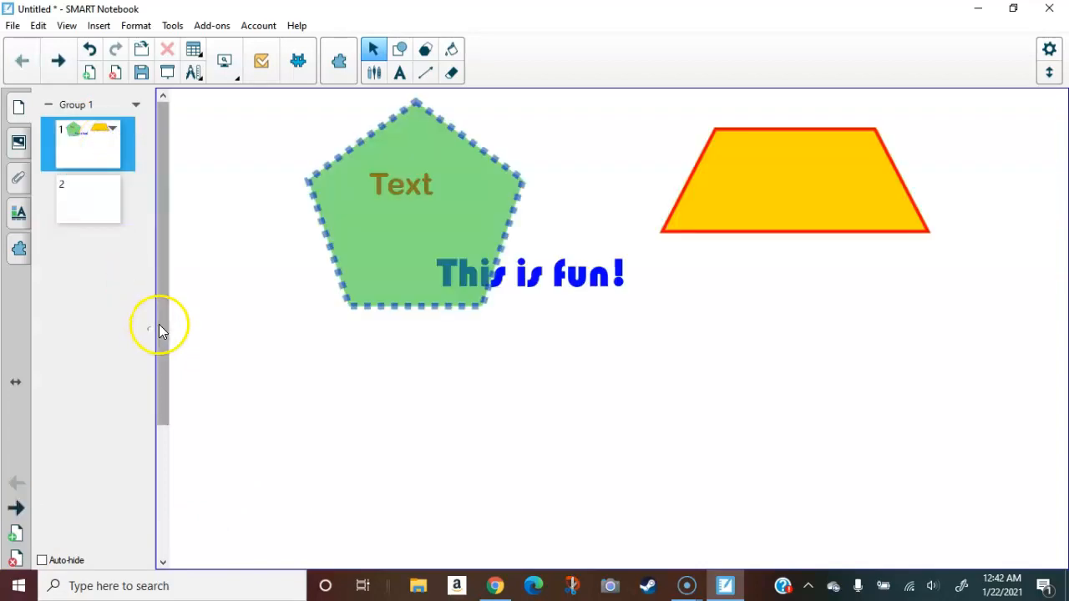
pyautogui.click(92, 209)
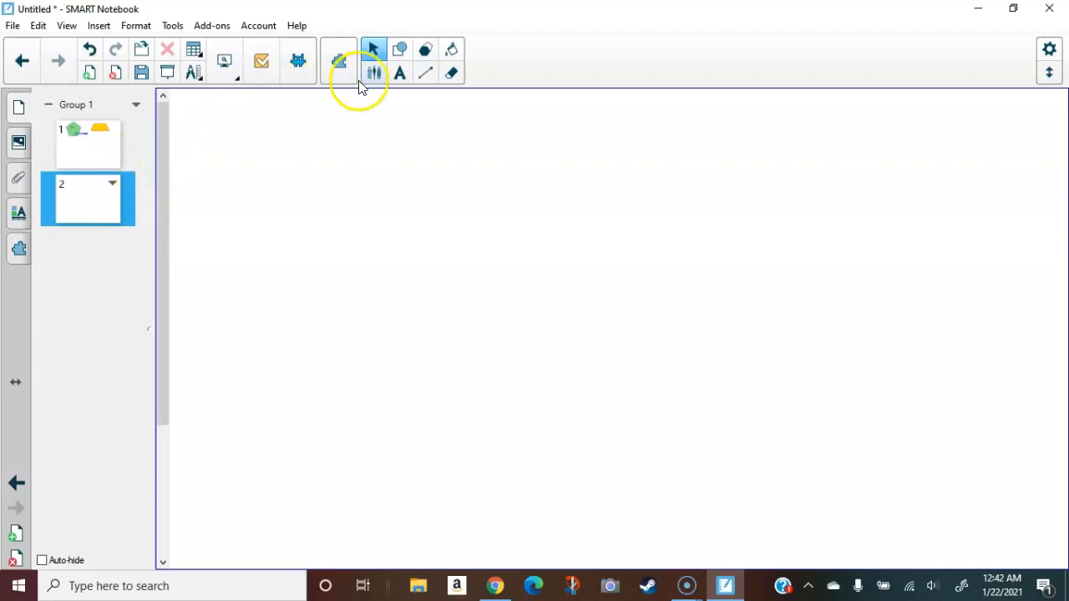
# Step: Draw a three-sided regular polygon with a dark purple fill and a green outline on page 2
pyautogui.click(427, 53)
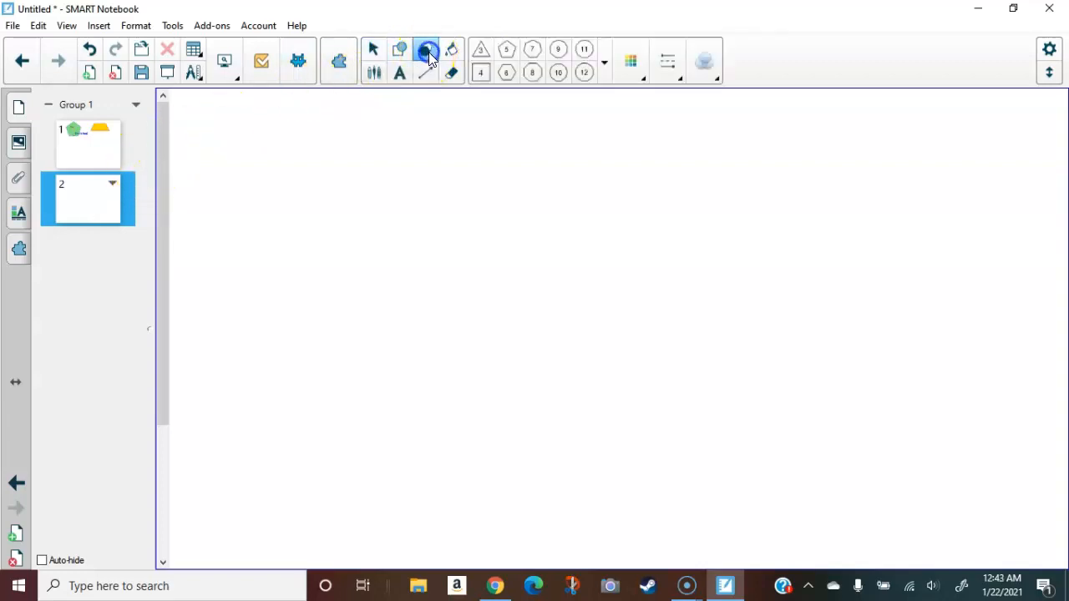
pyautogui.click(480, 57)
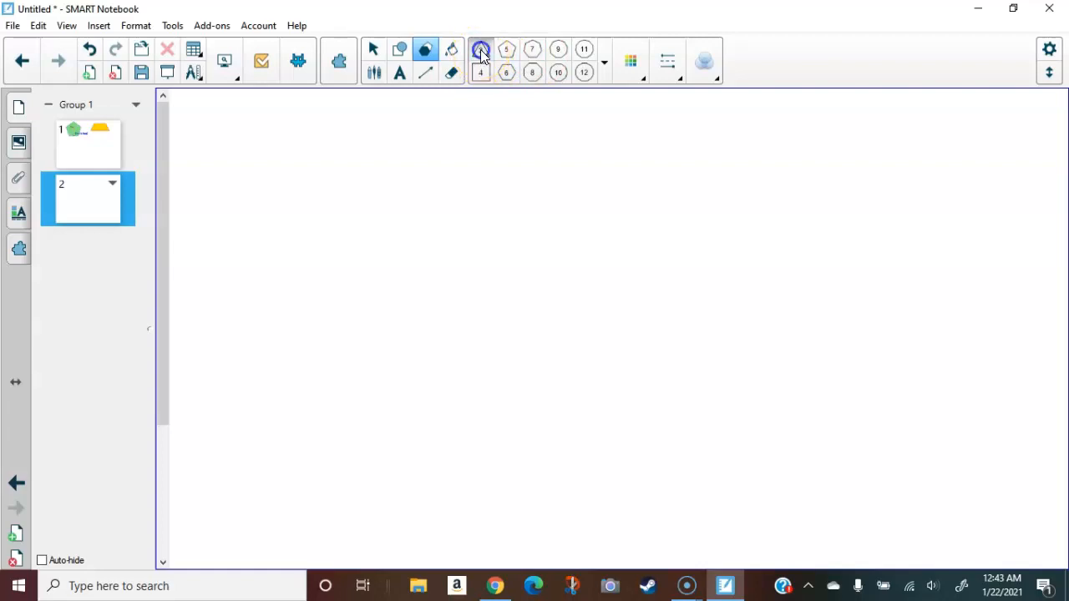
pyautogui.click(631, 72)
pyautogui.click(463, 204)
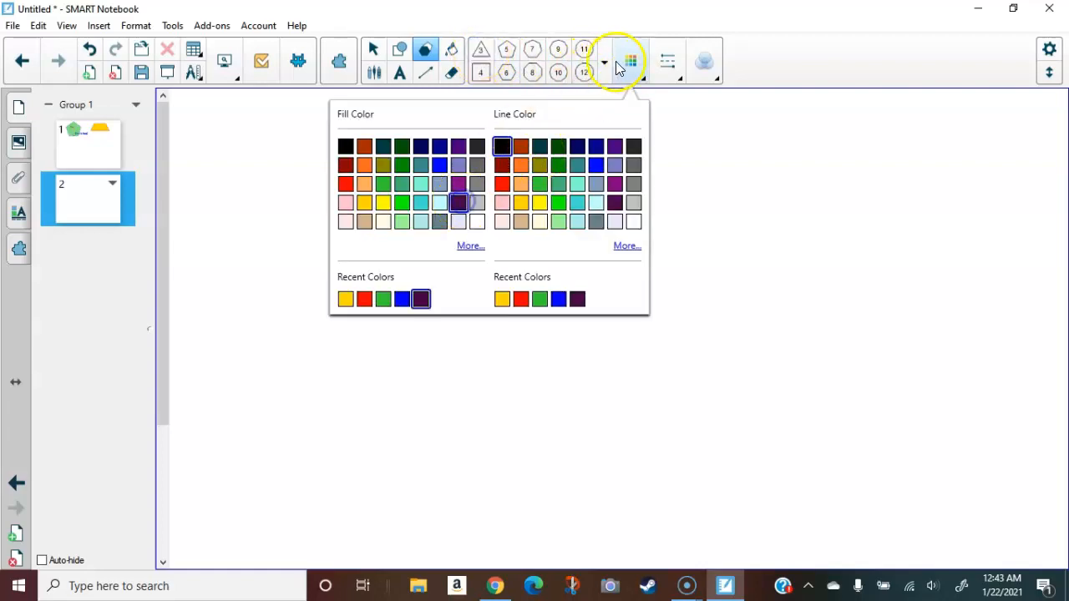
pyautogui.click(558, 164)
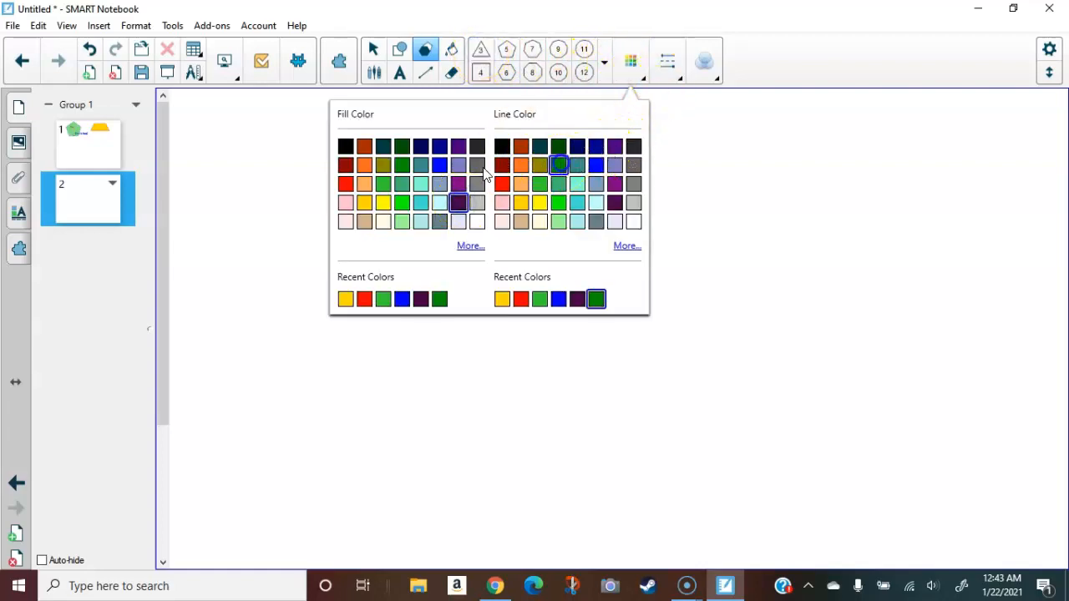
pyautogui.moveTo(244, 178); pyautogui.dragTo(432, 340)
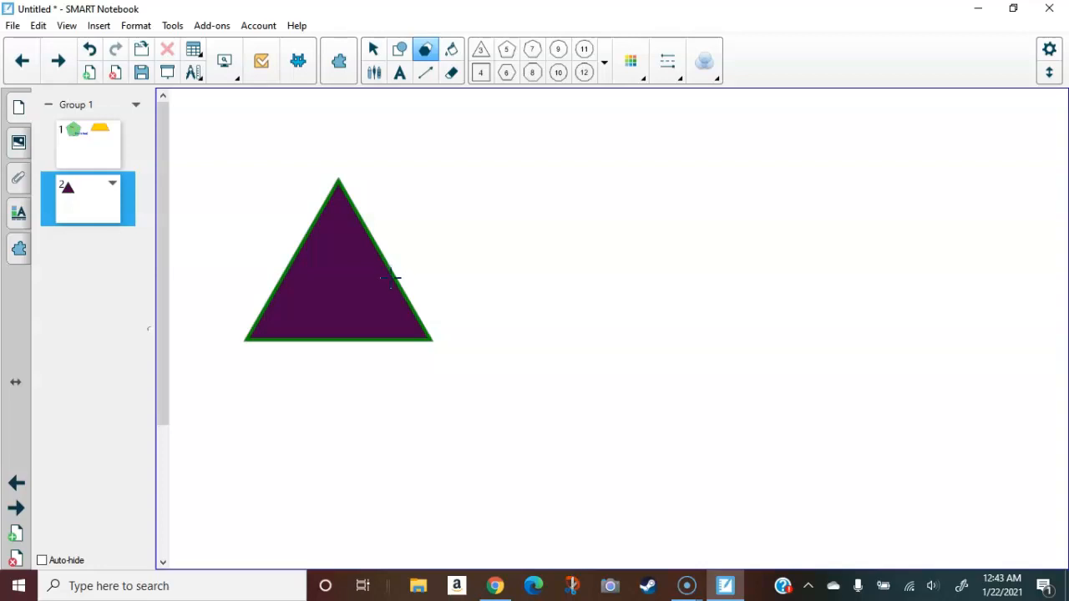
# Step: Clone the purple triangle, move the copy well to its right, and shift the original slightly up
pyautogui.click(372, 48)
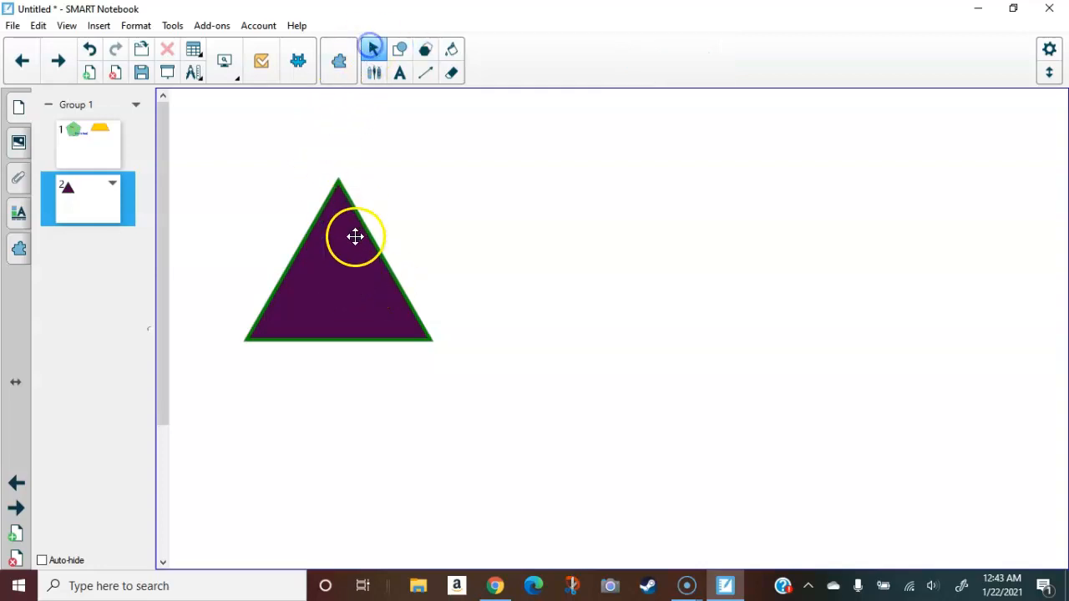
pyautogui.rightClick(355, 234)
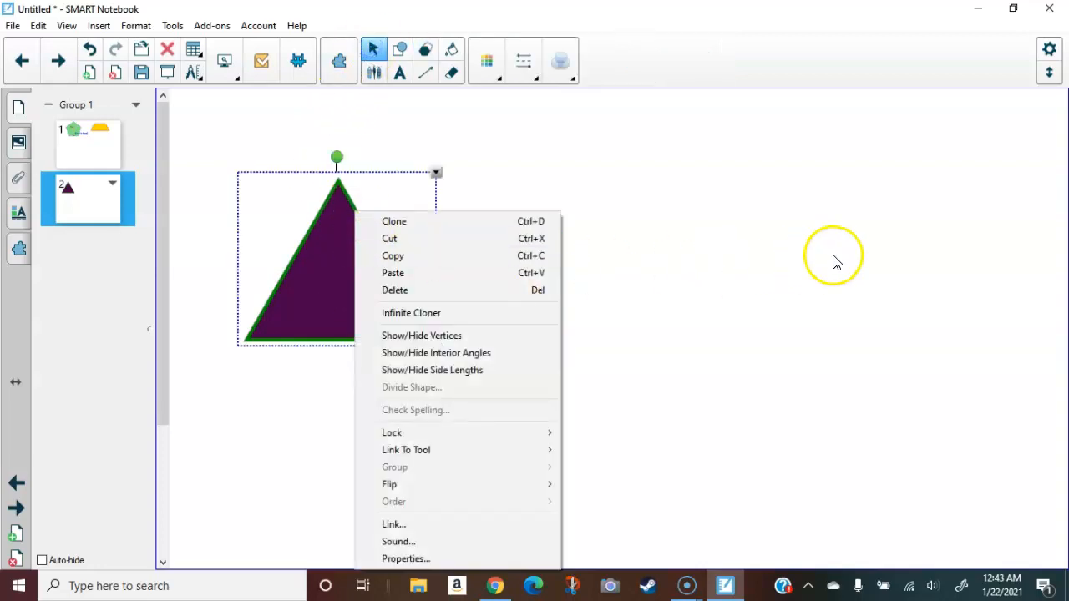
pyautogui.click(424, 221)
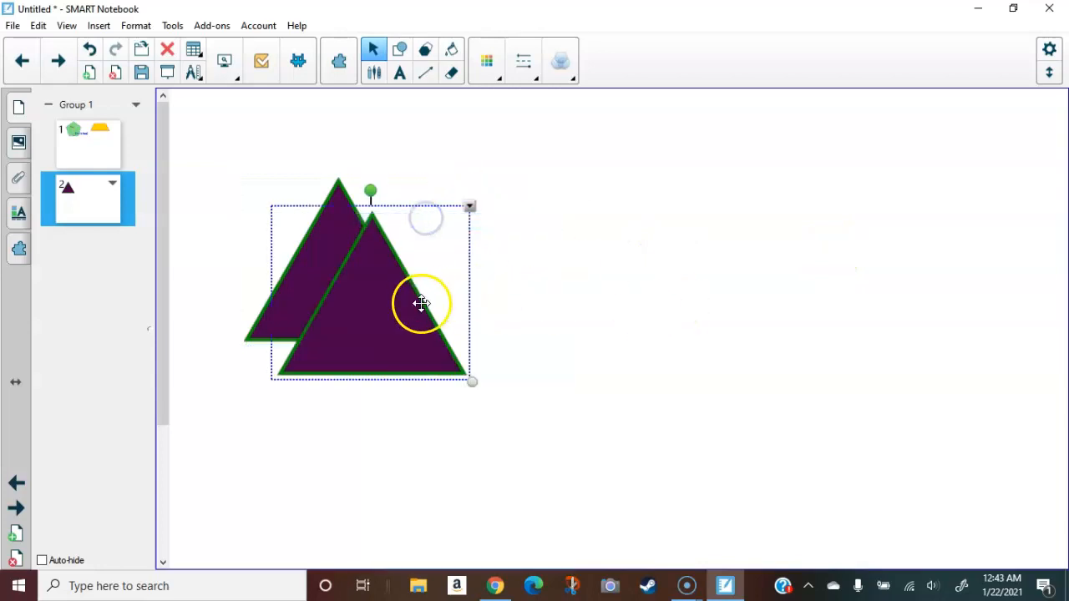
pyautogui.moveTo(422, 299); pyautogui.dragTo(543, 233)
pyautogui.moveTo(557, 275); pyautogui.dragTo(616, 273)
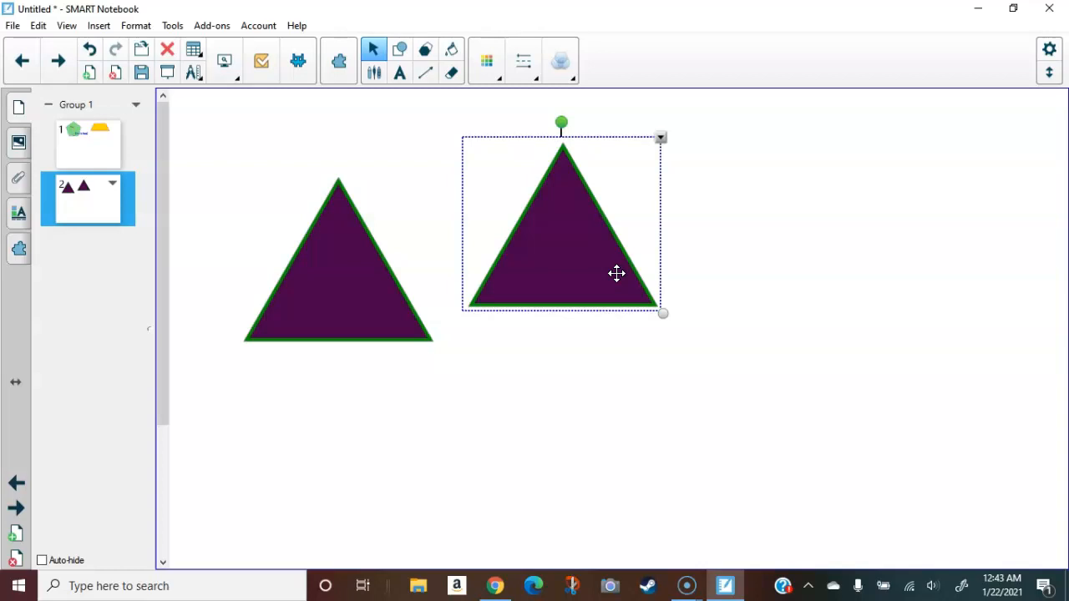
pyautogui.moveTo(588, 275)
pyautogui.mouseDown()
pyautogui.moveTo(601, 298)
pyautogui.moveTo(577, 336)
pyautogui.moveTo(661, 309)
pyautogui.mouseUp()
pyautogui.moveTo(324, 318); pyautogui.dragTo(334, 277)
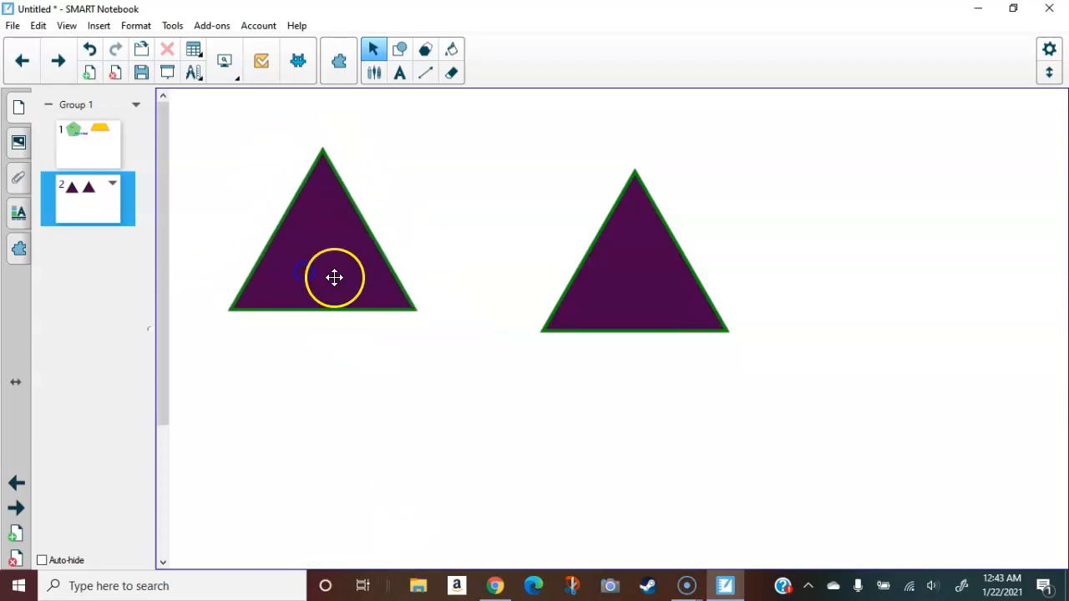
# Step: Lock the left triangle in place and test whether it can still be moved
pyautogui.rightClick(327, 245)
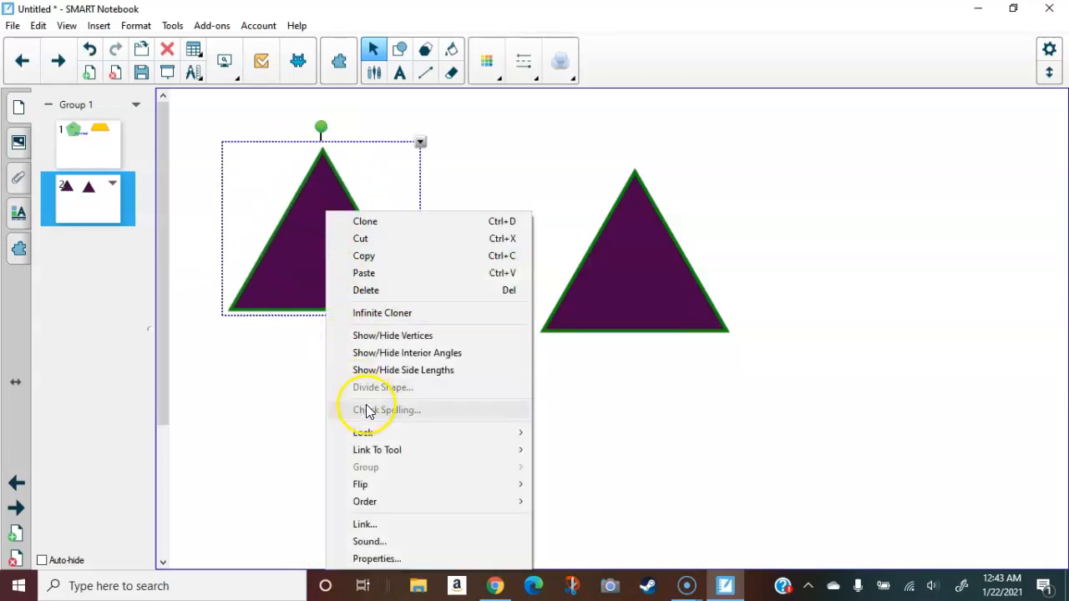
pyautogui.moveTo(372, 435)
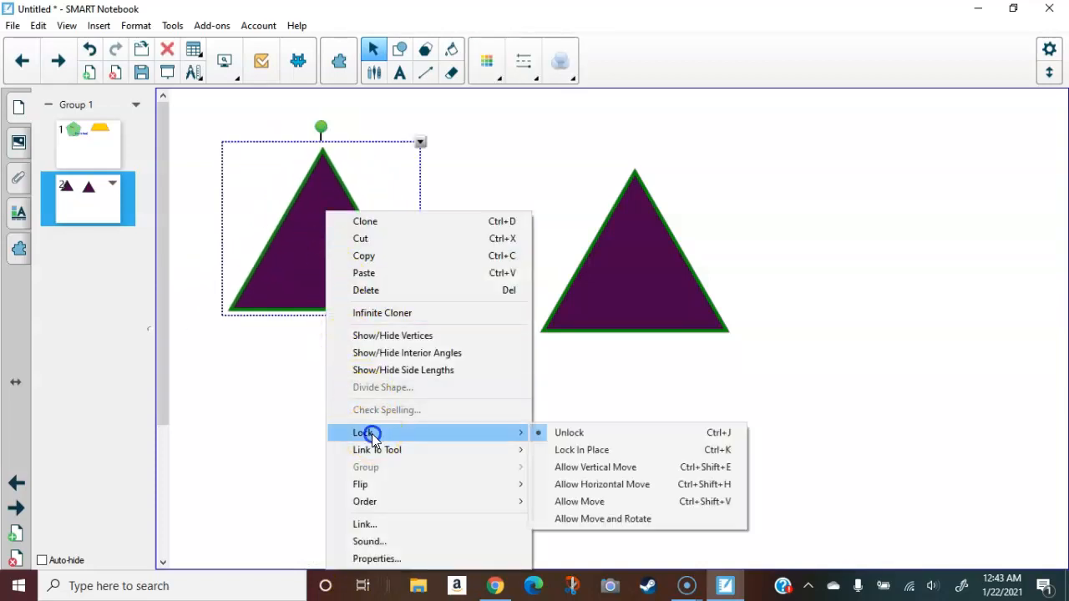
pyautogui.click(590, 451)
pyautogui.click(320, 233)
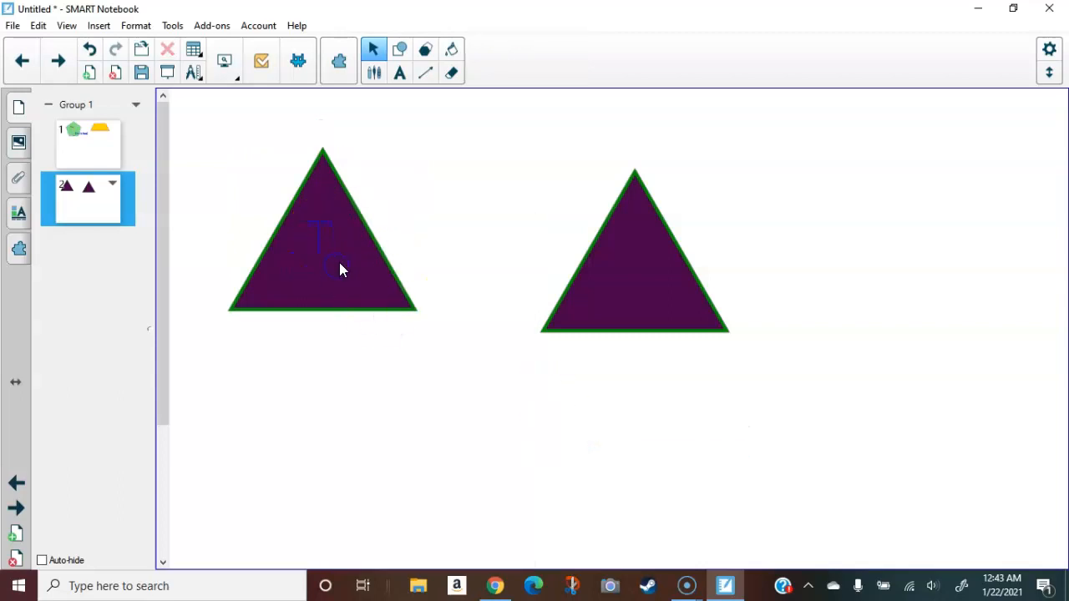
# Step: Move the right triangle up and to the right, clone it, and place the copy at its lower right
pyautogui.moveTo(568, 282)
pyautogui.mouseDown()
pyautogui.moveTo(592, 321)
pyautogui.moveTo(604, 301)
pyautogui.moveTo(706, 233)
pyautogui.mouseUp()
pyautogui.rightClick(706, 233)
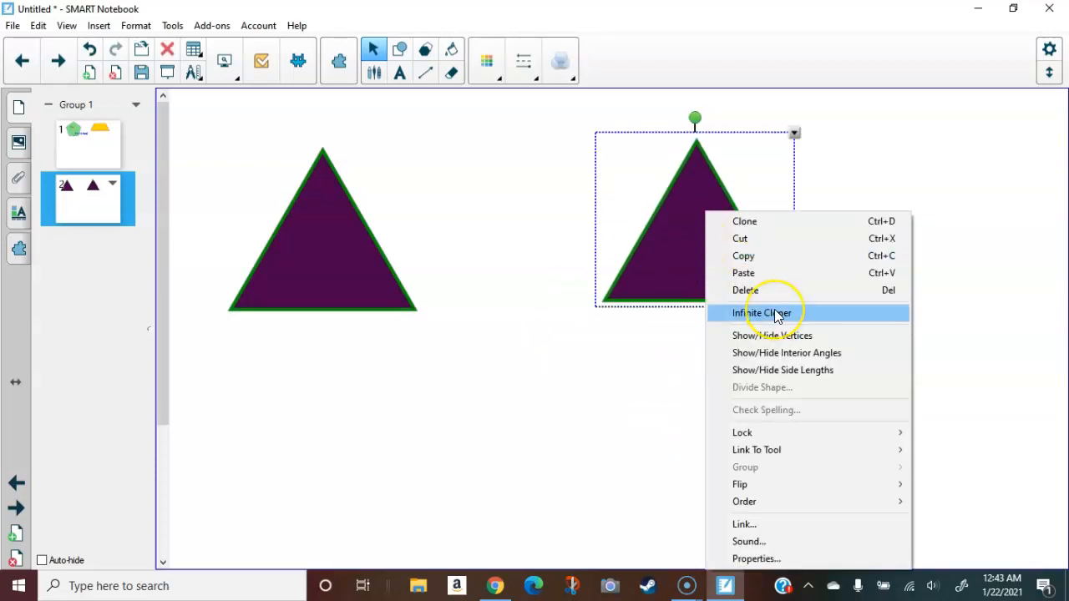
pyautogui.click(744, 222)
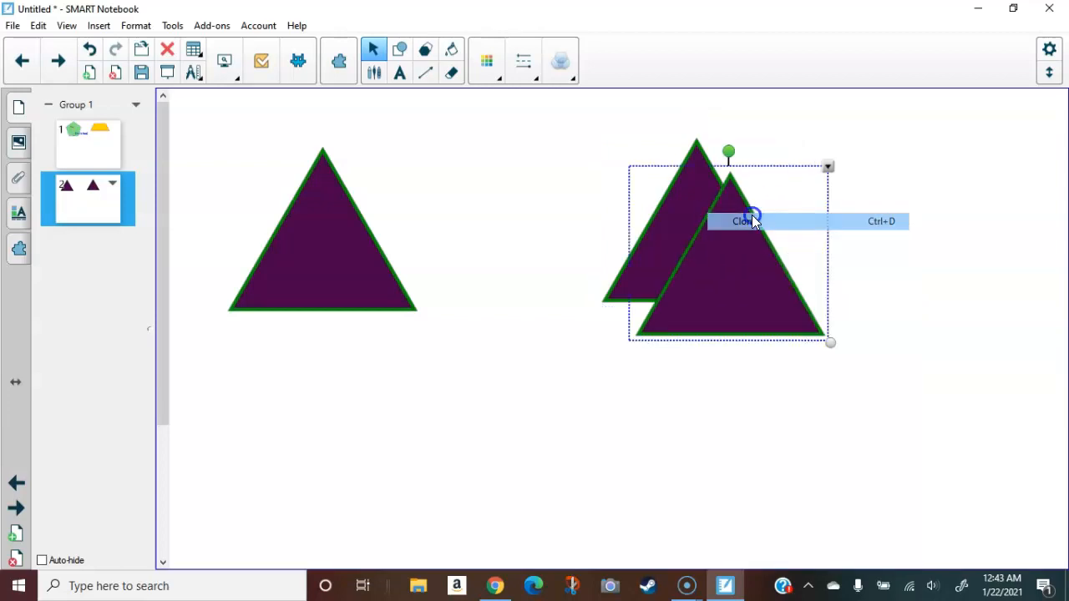
pyautogui.moveTo(747, 280); pyautogui.dragTo(859, 360)
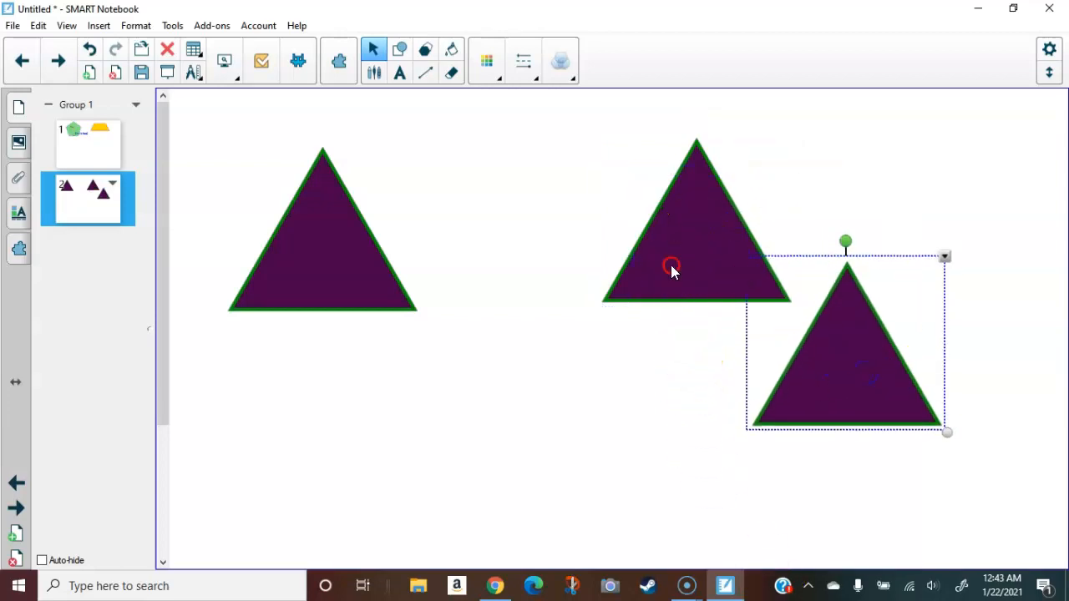
# Step: Make the upper-right triangle an Infinite Cloner and pull five copies from it onto empty areas of the page
pyautogui.rightClick(673, 270)
pyautogui.click(687, 312)
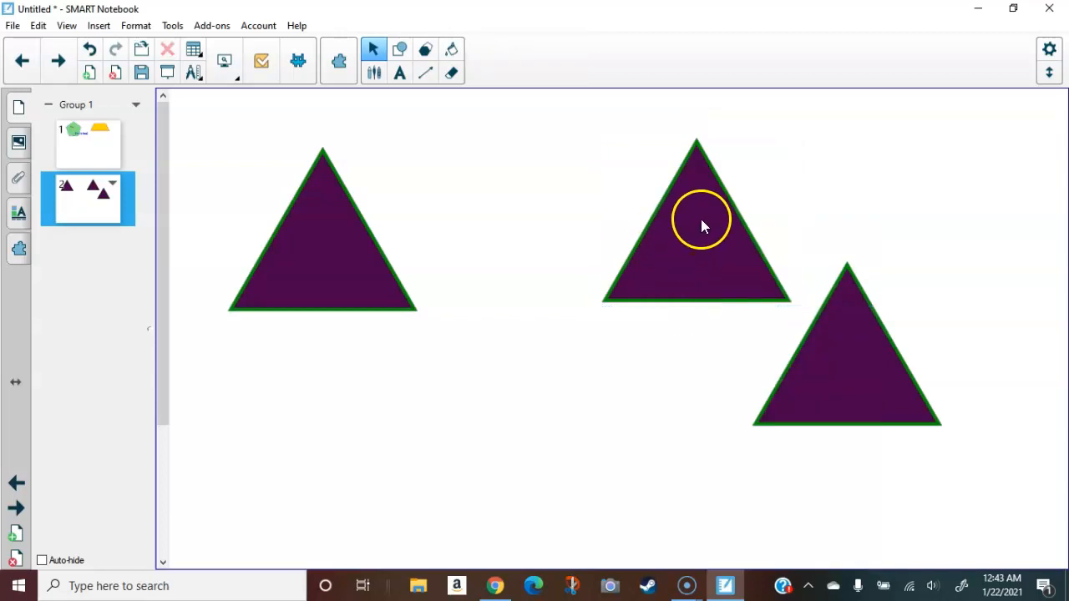
pyautogui.moveTo(700, 226); pyautogui.dragTo(537, 395)
pyautogui.moveTo(713, 225); pyautogui.dragTo(499, 188)
pyautogui.moveTo(711, 262); pyautogui.dragTo(320, 451)
pyautogui.moveTo(675, 266); pyautogui.dragTo(874, 193)
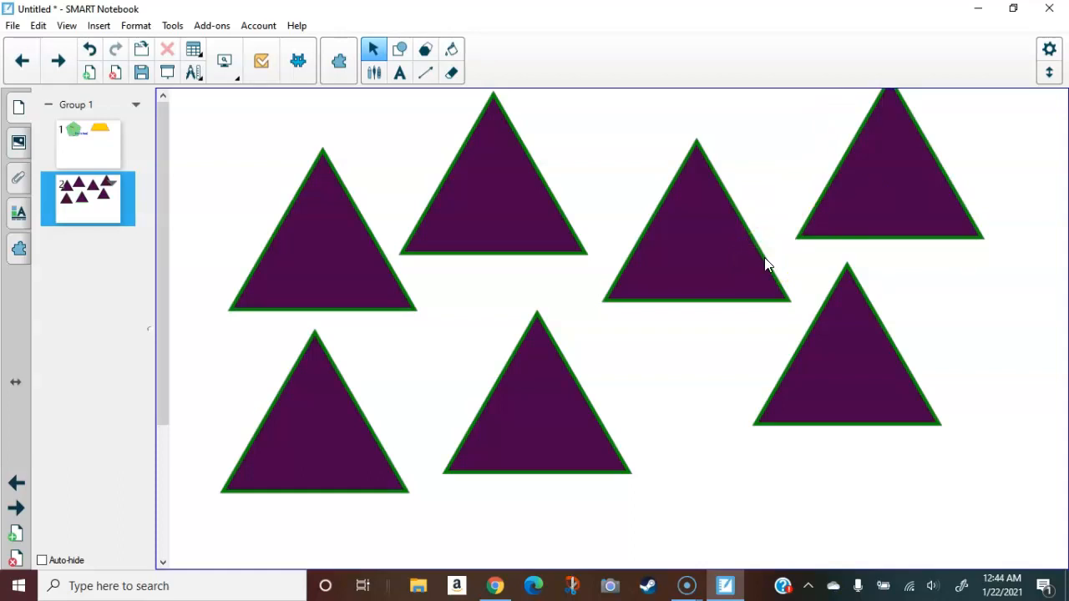
pyautogui.moveTo(736, 249); pyautogui.dragTo(695, 429)
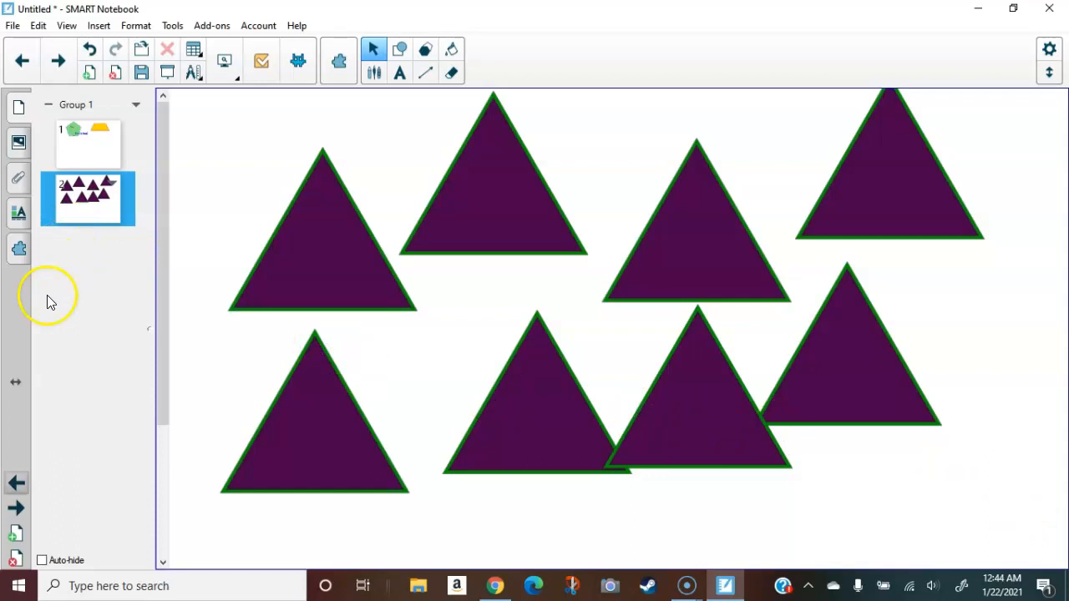
# Step: Add a third page and go back and forth through the pages, ending on blank page 3
pyautogui.click(17, 535)
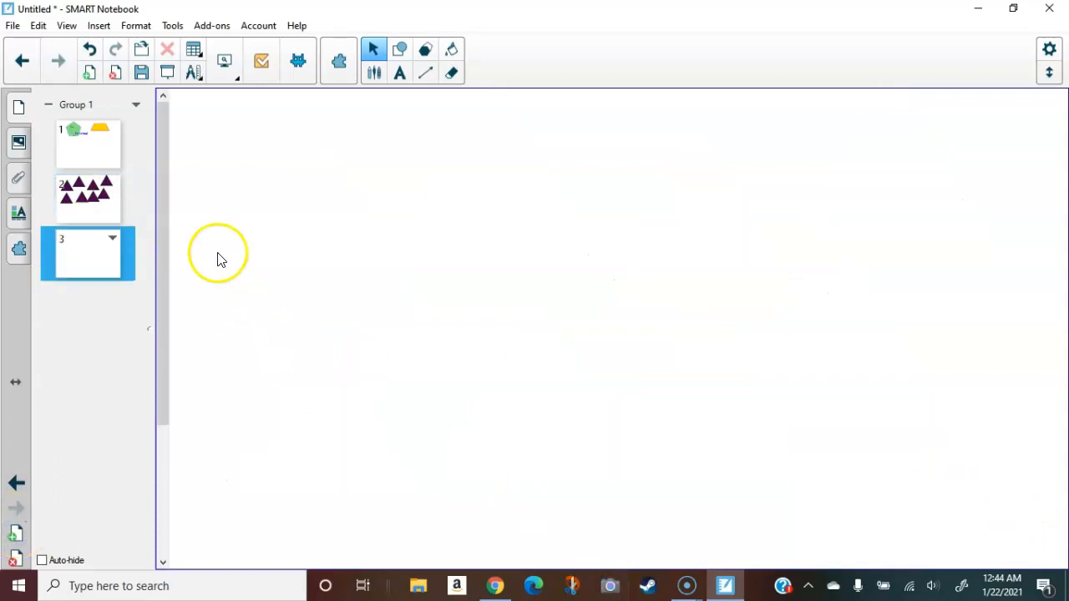
pyautogui.click(90, 155)
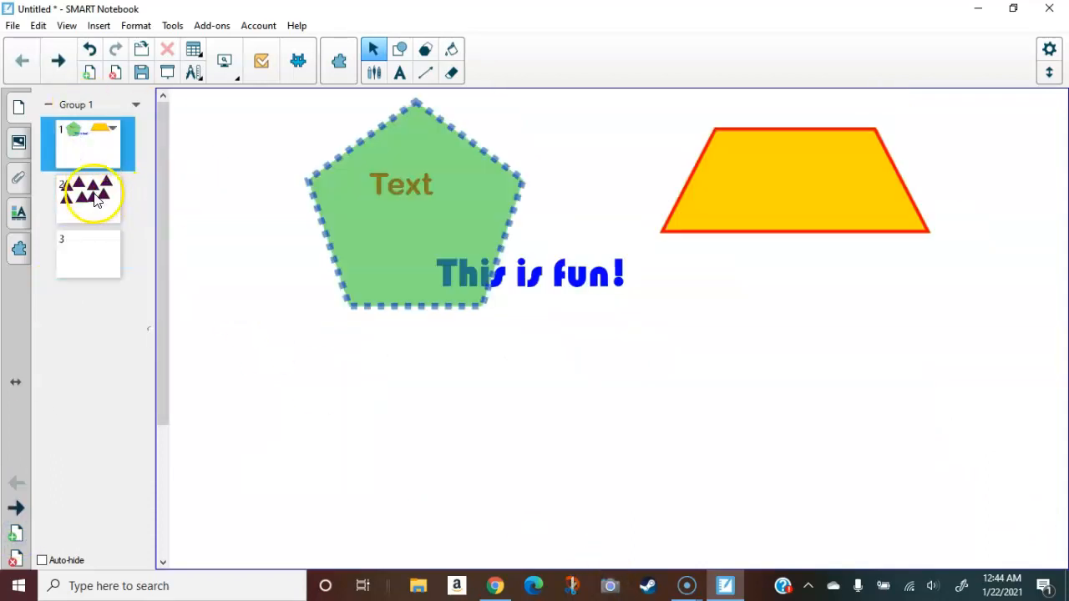
pyautogui.click(96, 199)
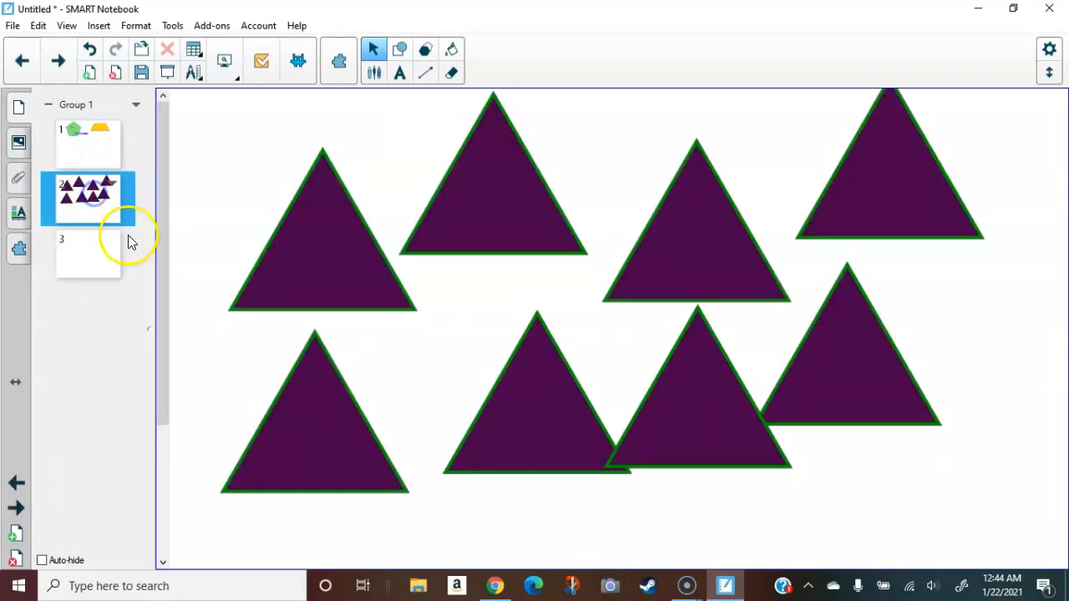
pyautogui.click(82, 266)
pyautogui.click(91, 144)
pyautogui.click(92, 196)
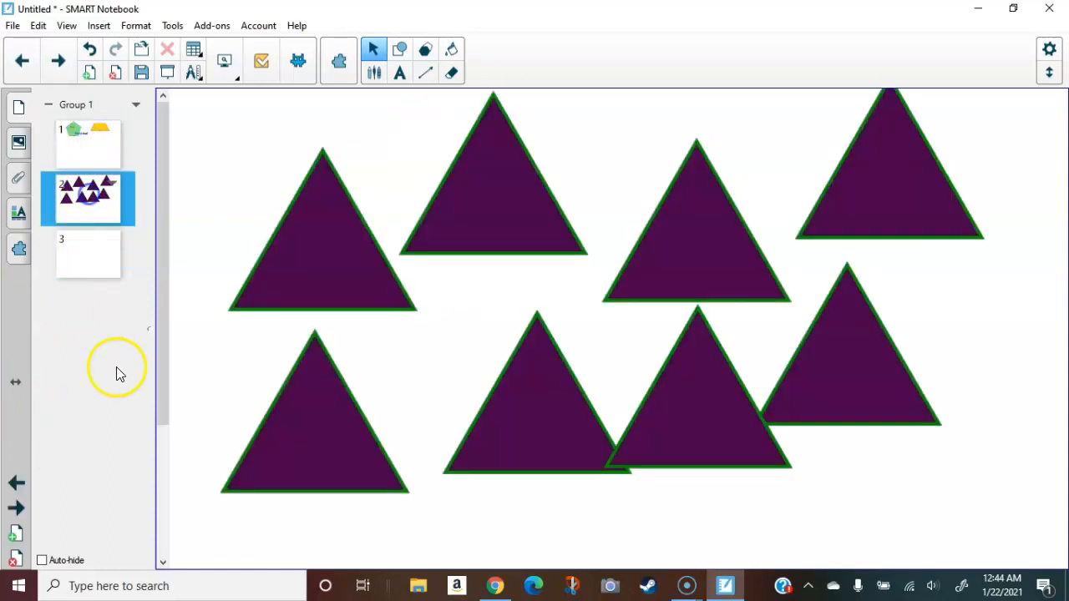
pyautogui.click(15, 484)
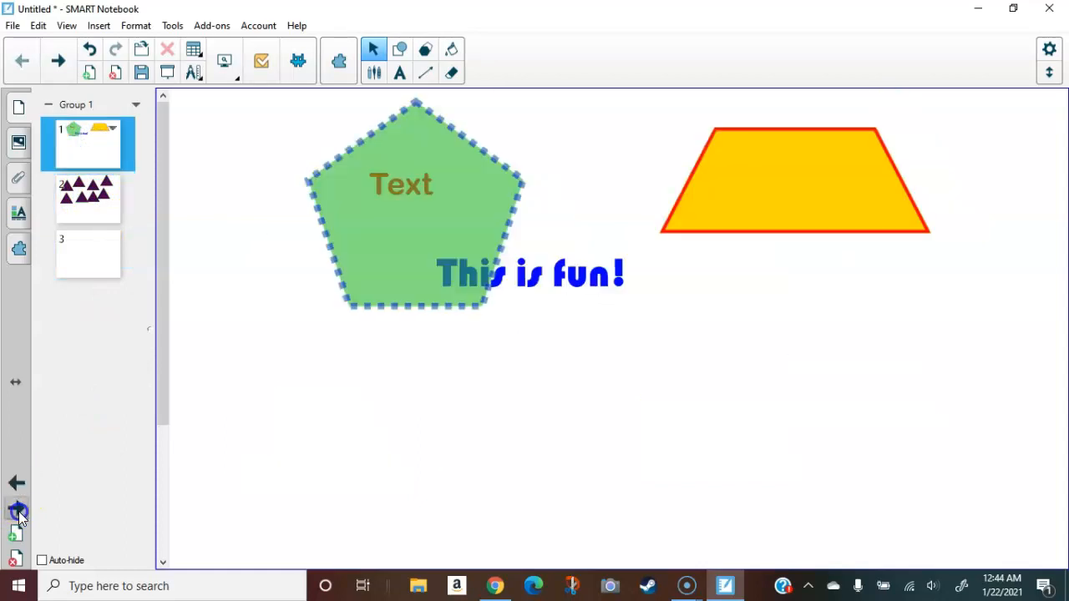
pyautogui.click(18, 511)
pyautogui.click(18, 511)
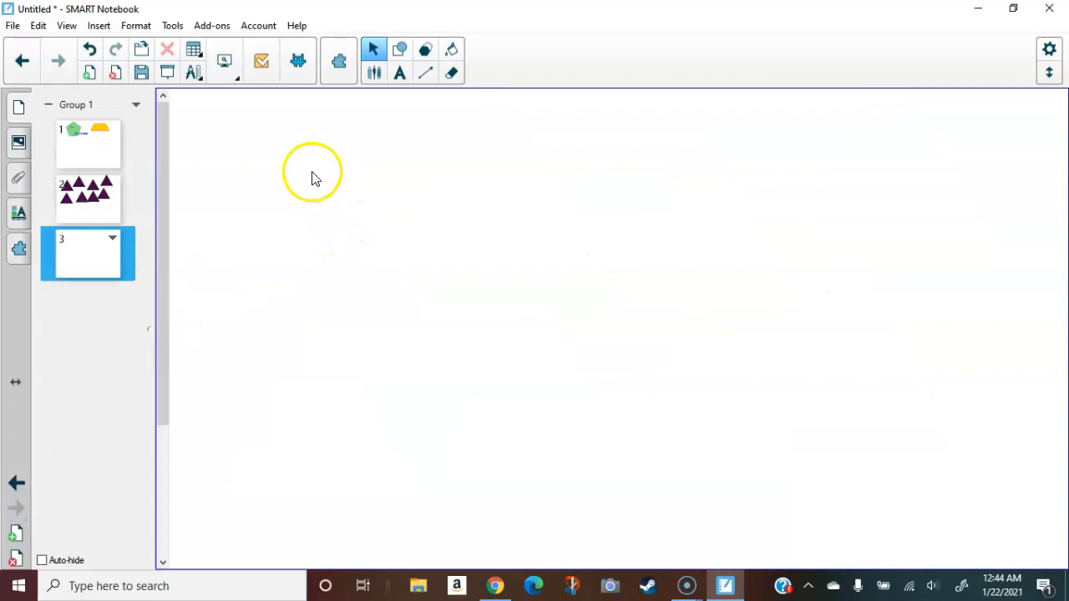
# Step: Insert a table with two columns and three rows, move it to the top of page 3, and shrink it slightly
pyautogui.click(197, 52)
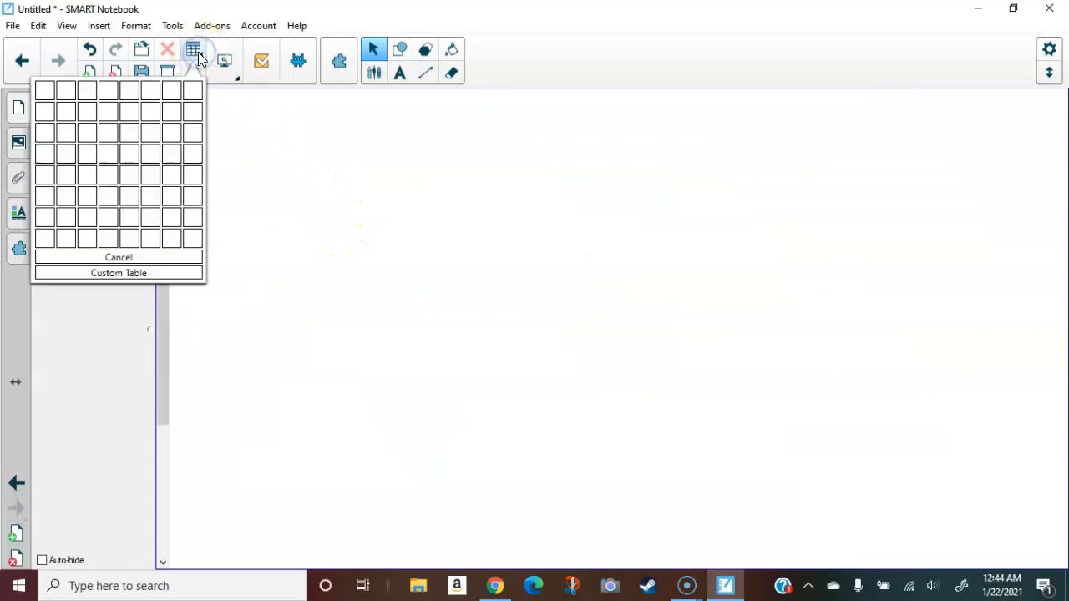
pyautogui.click(67, 132)
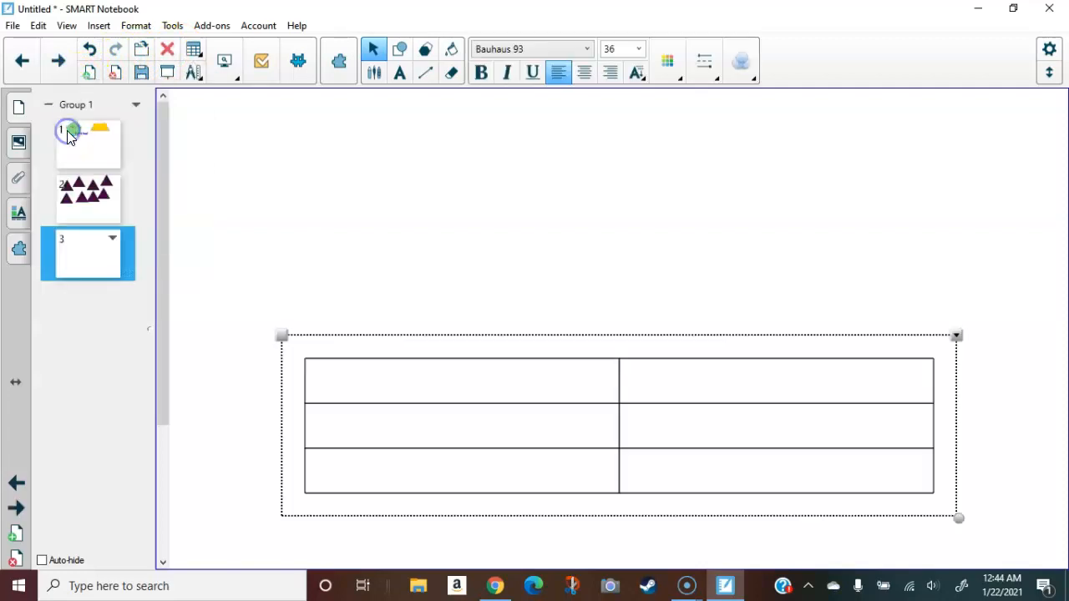
pyautogui.moveTo(559, 338); pyautogui.dragTo(495, 121)
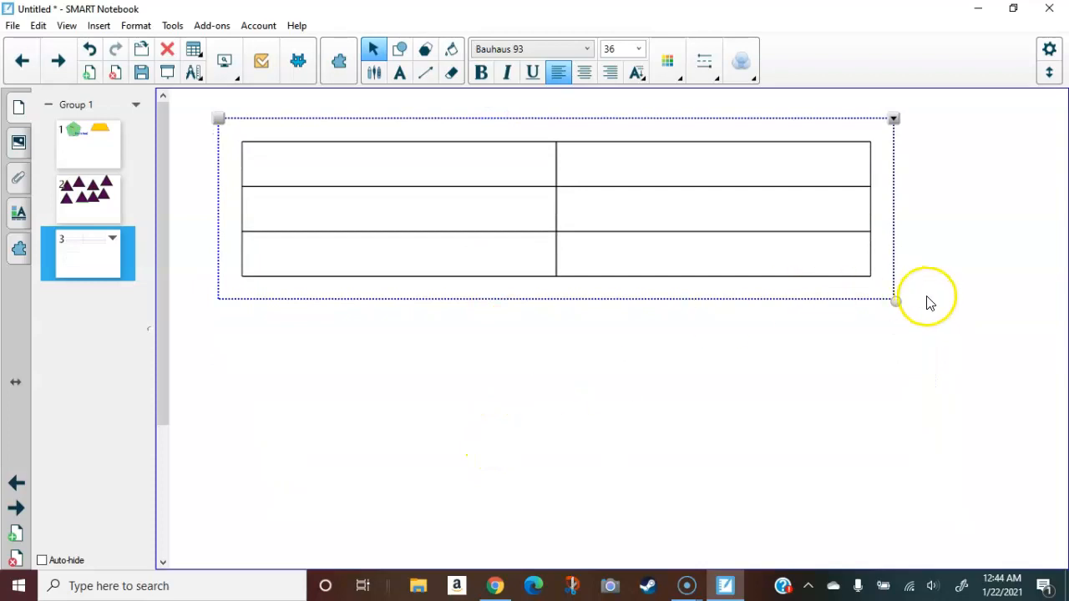
pyautogui.moveTo(894, 302)
pyautogui.mouseDown()
pyautogui.moveTo(845, 309)
pyautogui.moveTo(876, 309)
pyautogui.moveTo(873, 299)
pyautogui.mouseUp()
pyautogui.moveTo(787, 385); pyautogui.dragTo(657, 416)
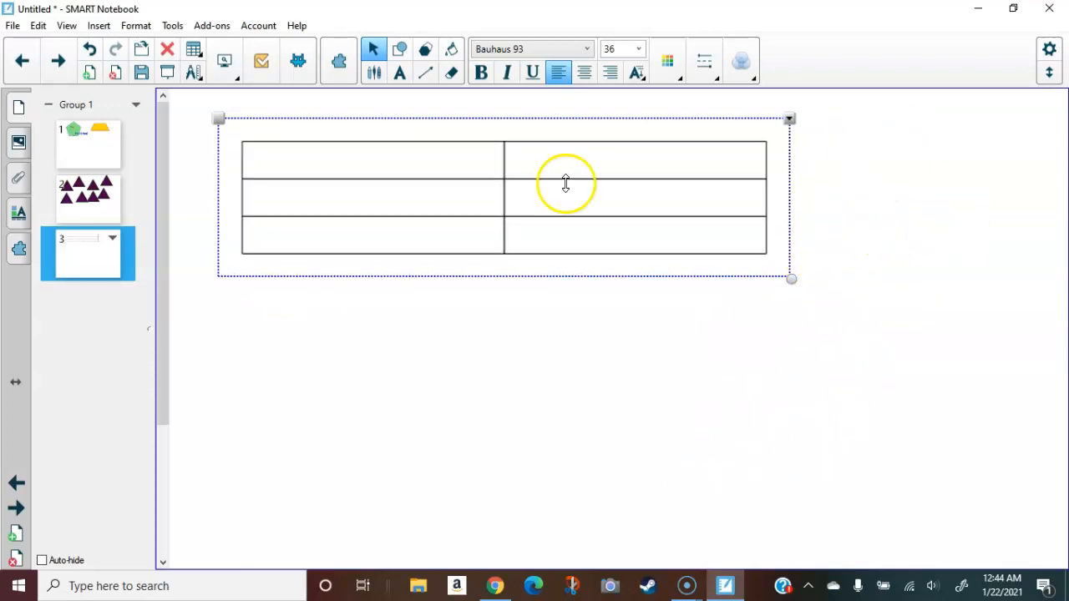
# Step: Narrow both columns of the table strongly, then widen them again partway, leaving the second column slightly wider than the first
pyautogui.click(514, 383)
pyautogui.moveTo(502, 196); pyautogui.dragTo(380, 194)
pyautogui.moveTo(763, 203); pyautogui.dragTo(531, 203)
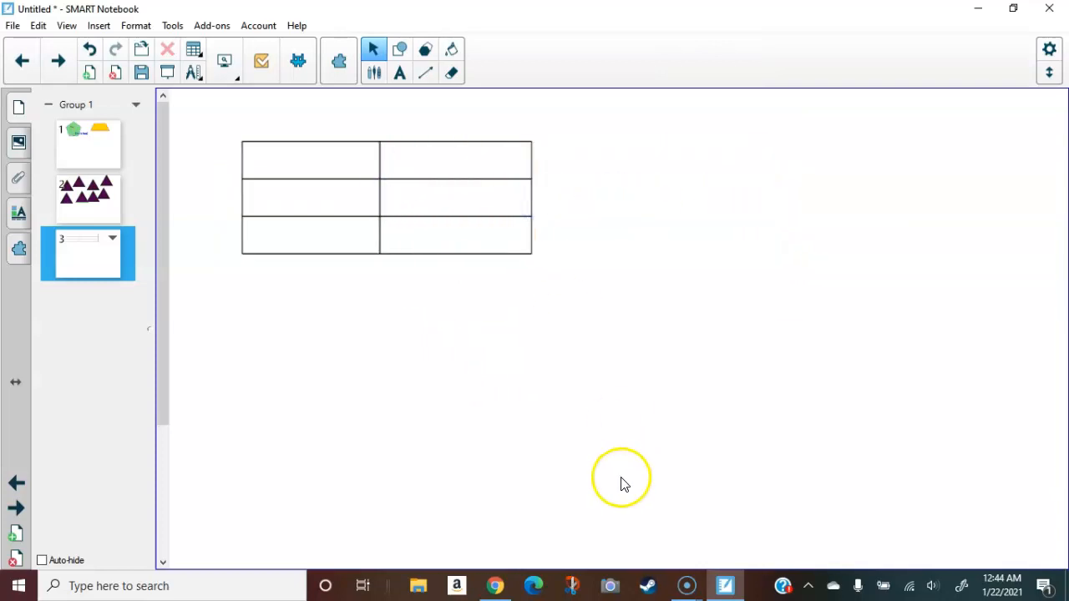
pyautogui.moveTo(380, 205); pyautogui.dragTo(420, 206)
pyautogui.moveTo(531, 206); pyautogui.dragTo(632, 208)
# Step: Enter "cat" and "dog" in the two cells of the table's first row
pyautogui.click(306, 167)
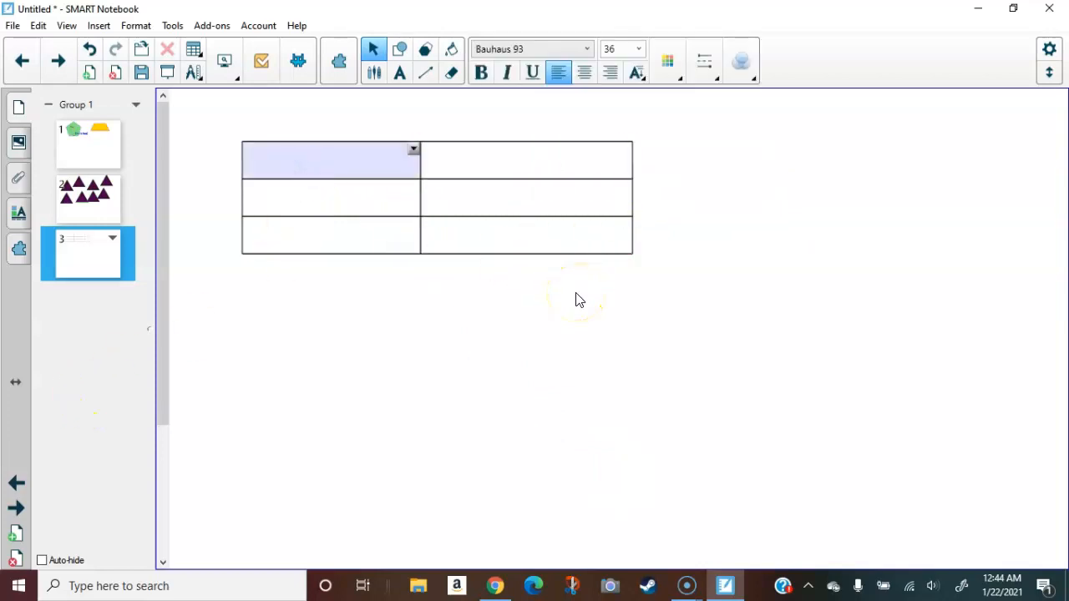
pyautogui.write('cat')
pyautogui.press('Tab')
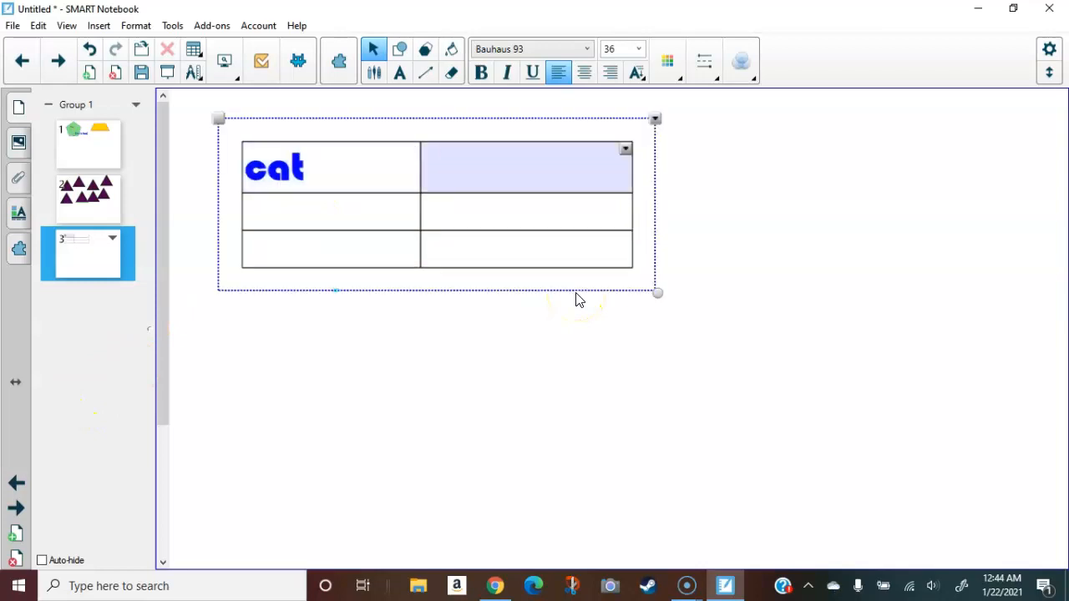
pyautogui.write('dog')
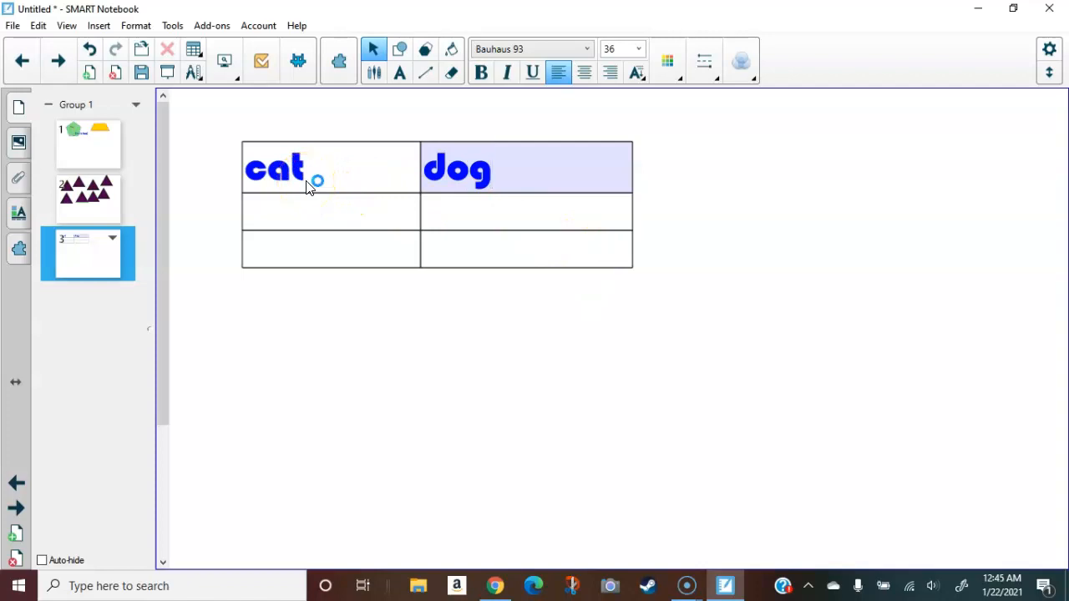
# Step: Visit page 1, return to the table on page 3, and set its second-row first cell to Berlin Sans FB, size 22
pyautogui.click(98, 148)
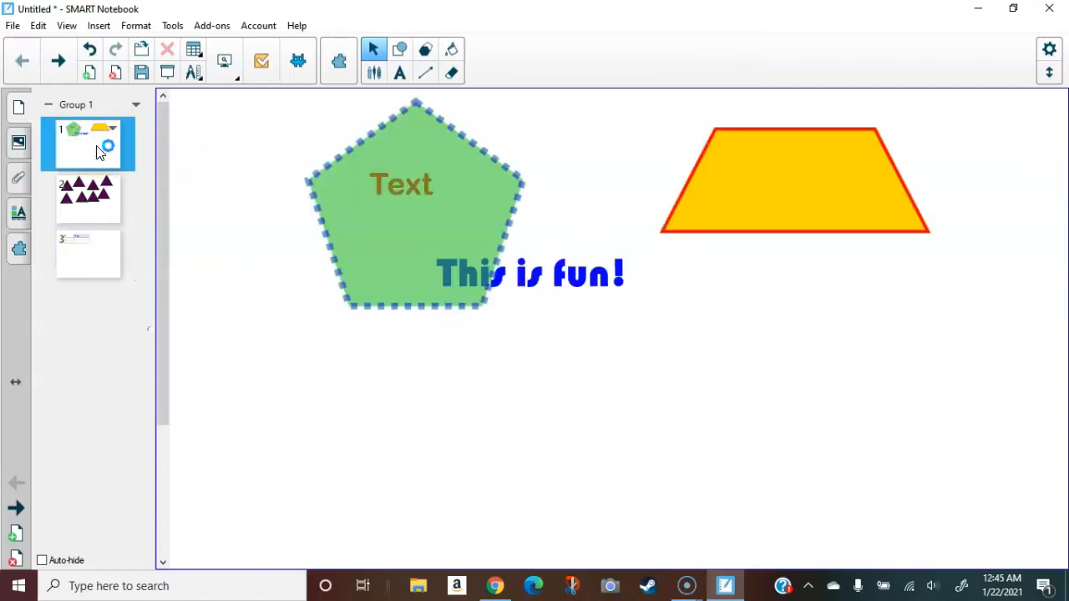
pyautogui.click(102, 263)
pyautogui.click(313, 205)
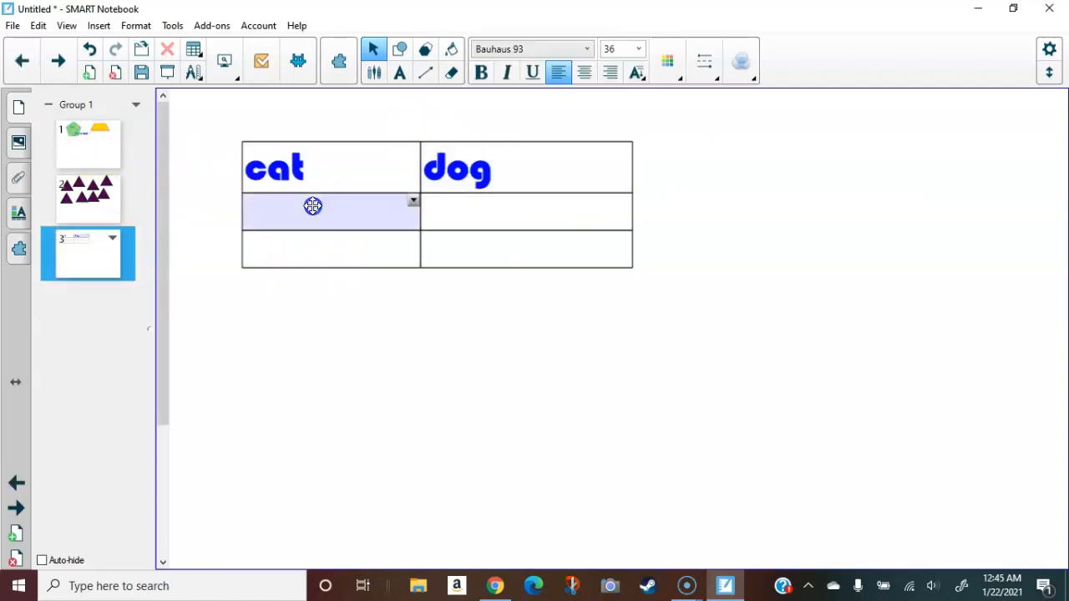
pyautogui.click(588, 52)
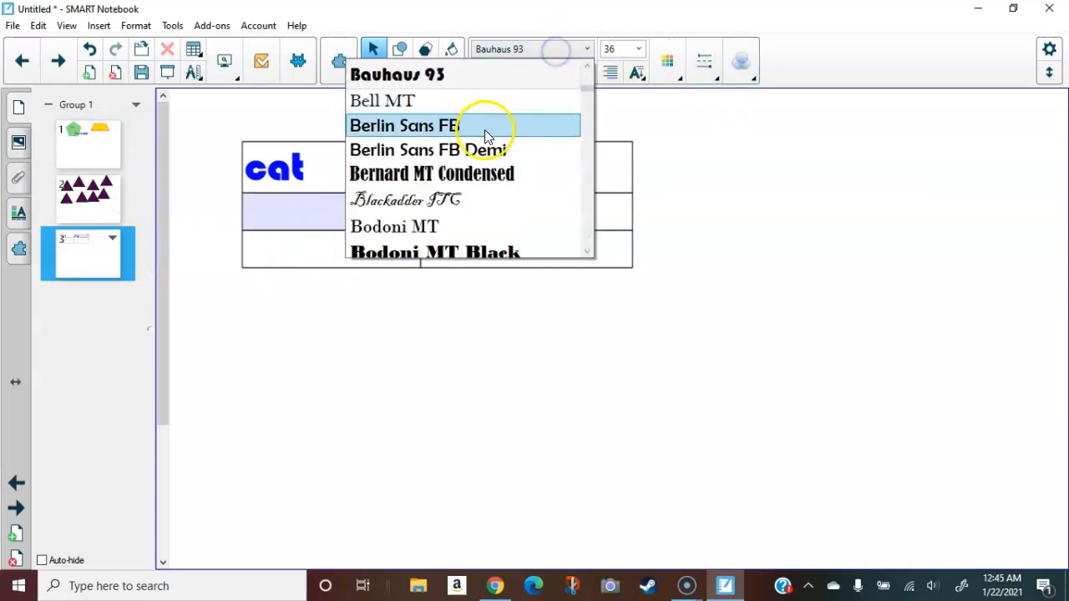
pyautogui.click(483, 127)
pyautogui.click(638, 49)
pyautogui.click(611, 144)
# Step: Give the second-row first cell a yellow fill, blue lines and red text
pyautogui.click(667, 67)
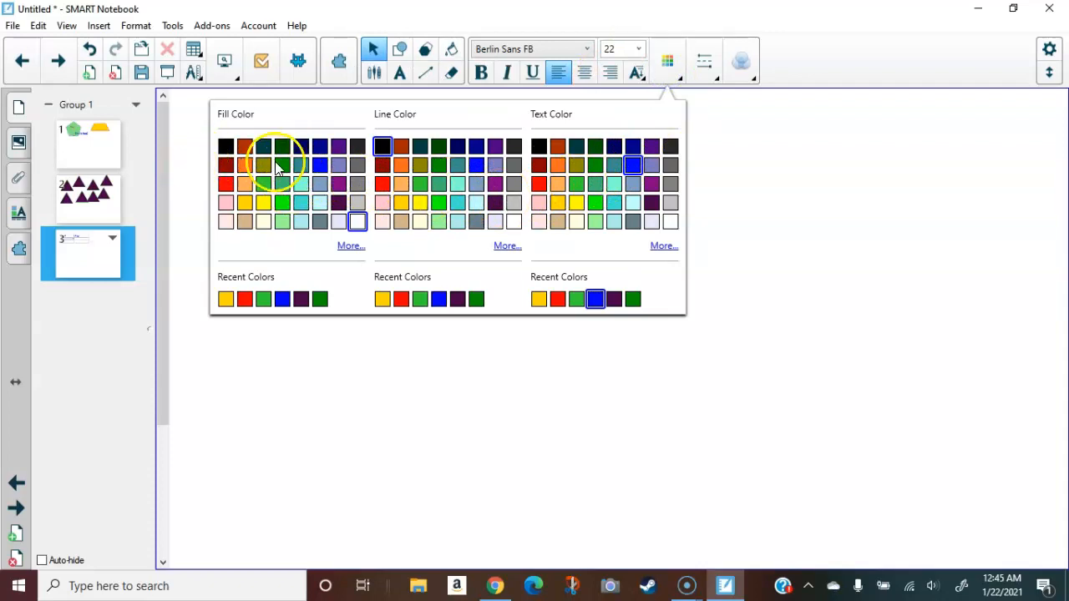
pyautogui.click(264, 202)
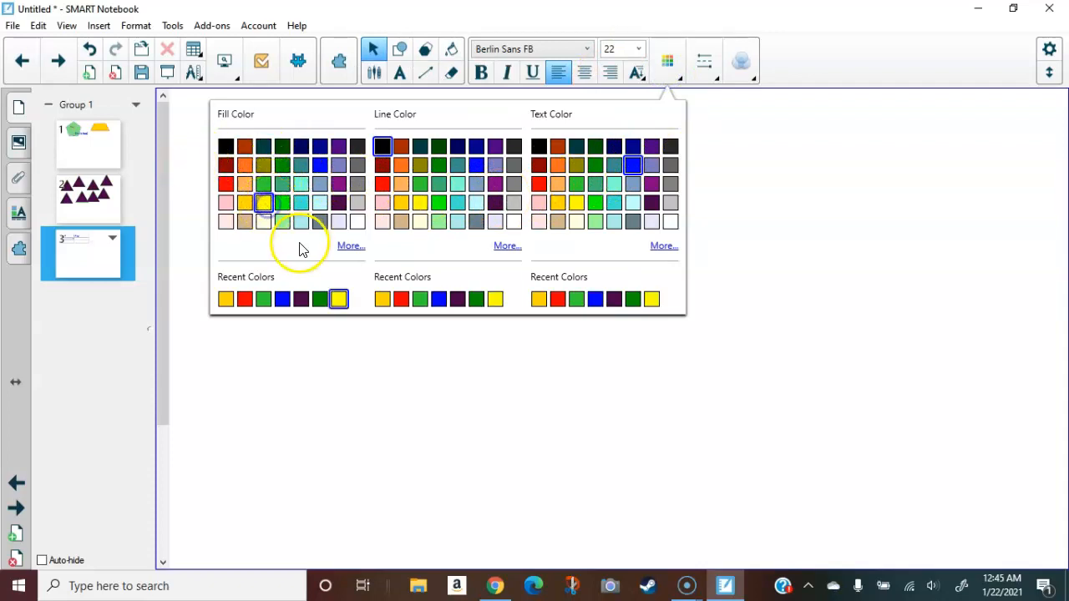
pyautogui.click(478, 167)
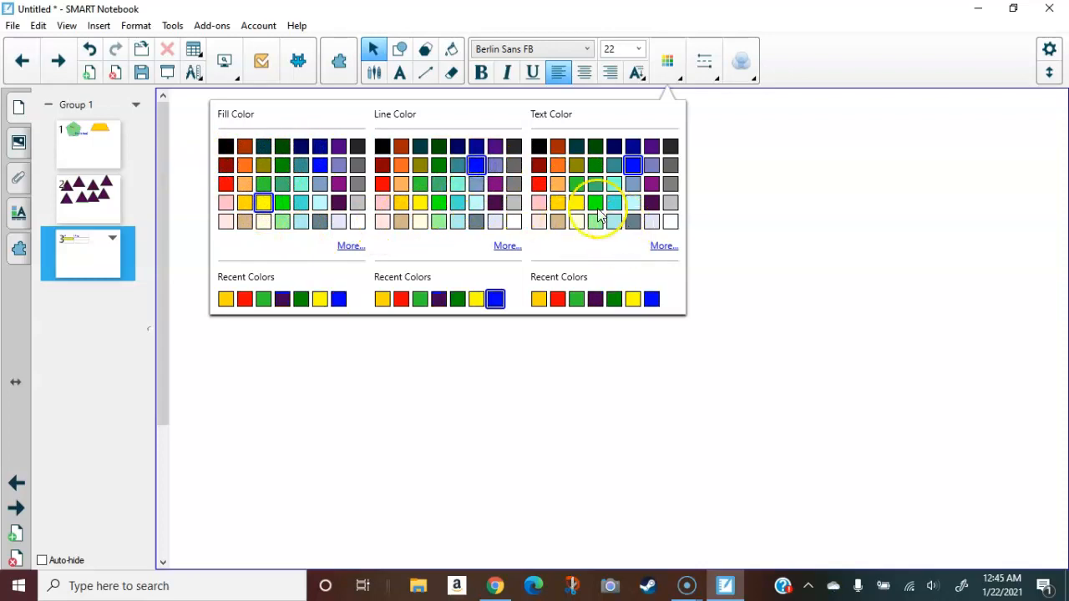
pyautogui.click(539, 183)
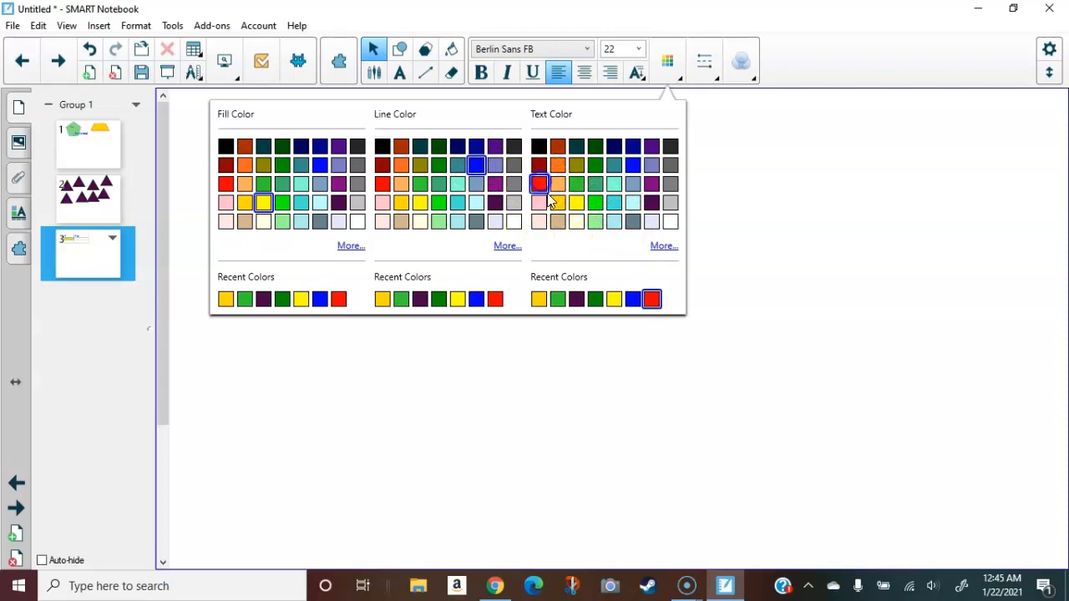
pyautogui.click(760, 322)
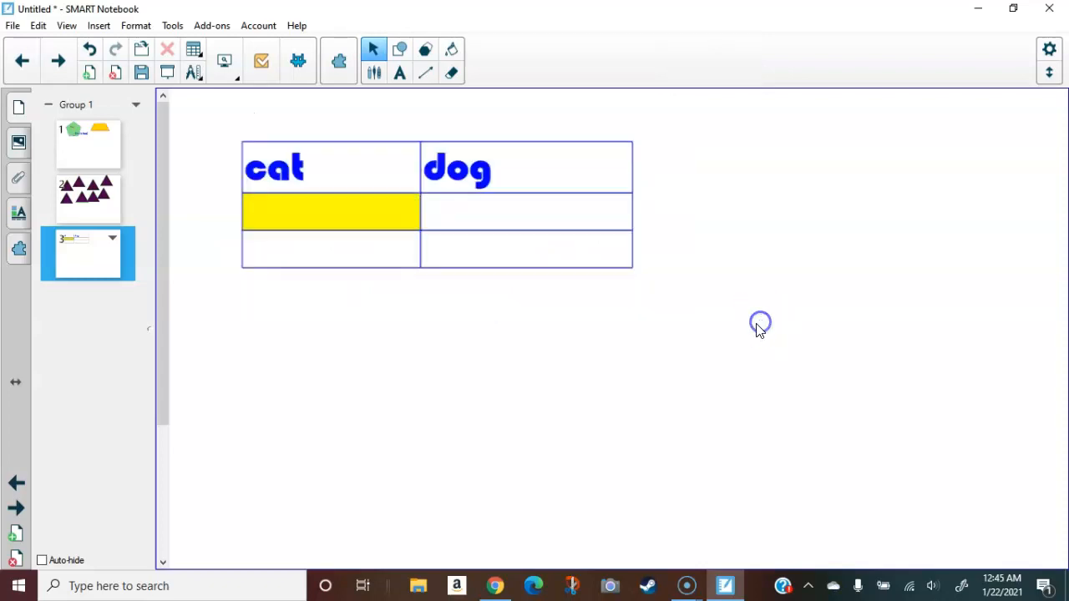
# Step: Fill the table's second row with "hello" and "goodbye" and its third row with "x" and "y"
pyautogui.click(276, 224)
pyautogui.write('hello')
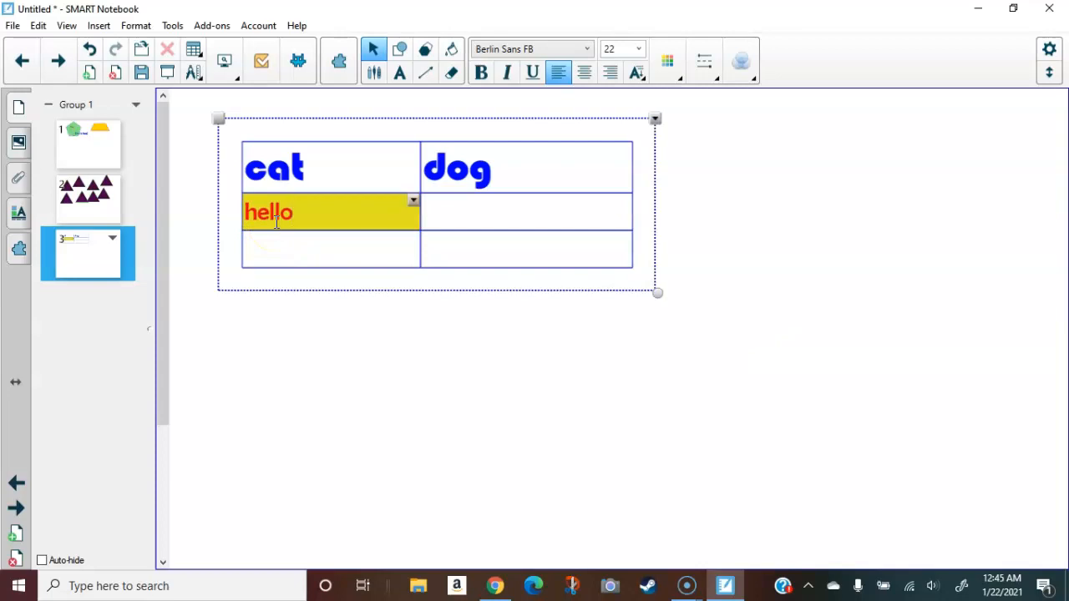
pyautogui.press('Tab')
pyautogui.write('goodbye')
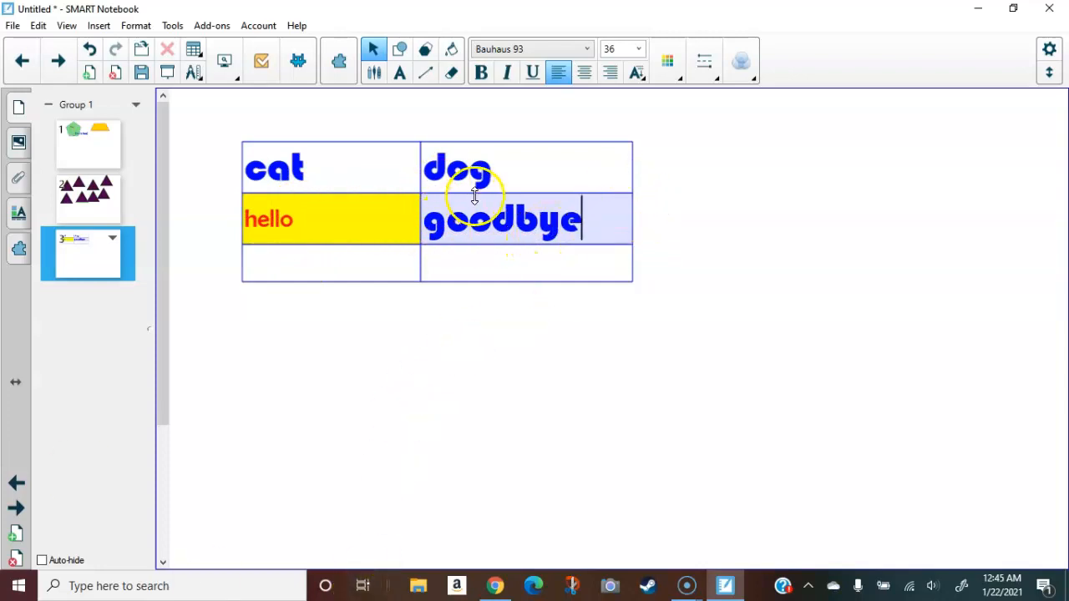
pyautogui.click(455, 366)
pyautogui.click(337, 265)
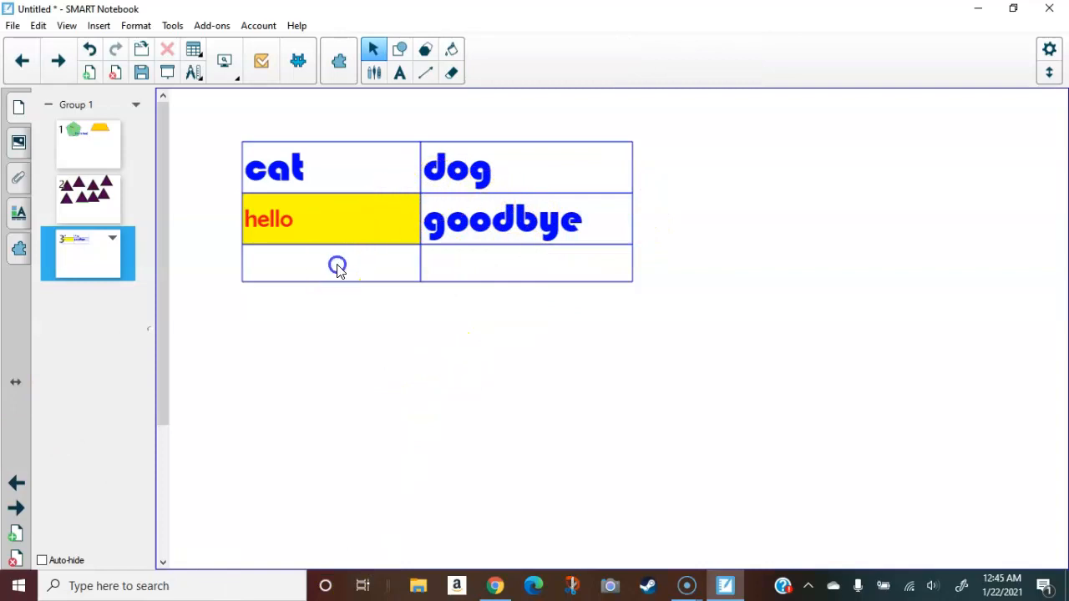
pyautogui.write('x')
pyautogui.press('Tab')
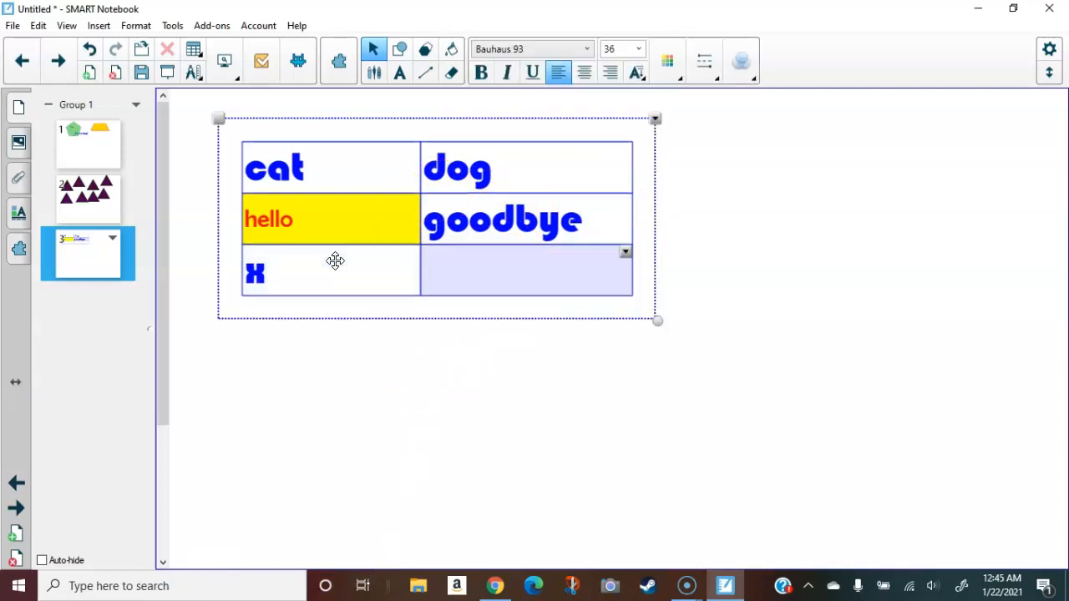
pyautogui.write('y')
pyautogui.click(516, 397)
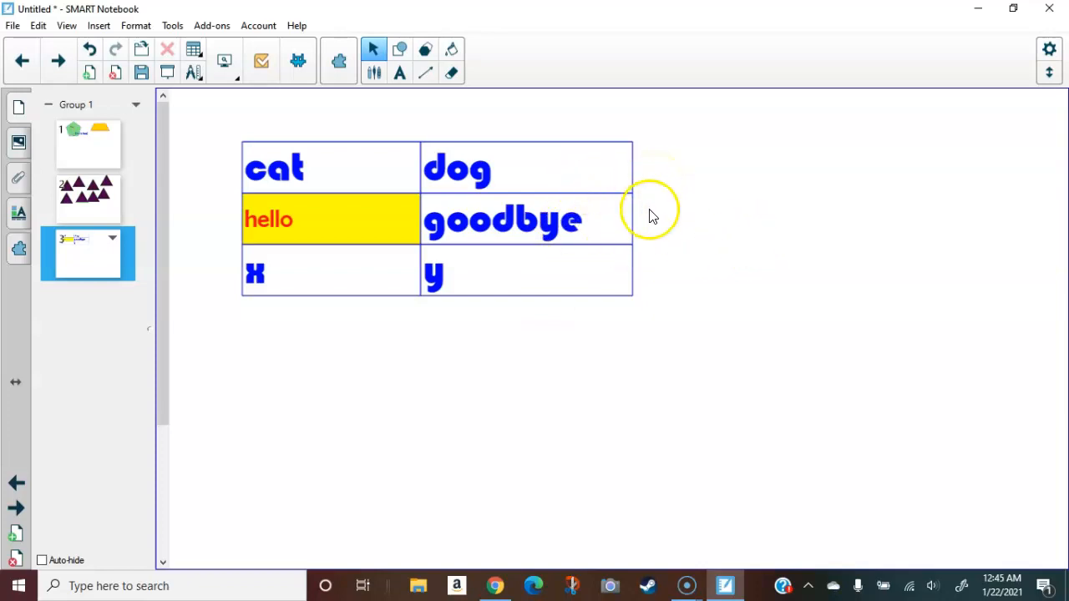
# Step: Cover page 3 with a screen shade, change it to light blue, and lower its upper edge to reveal the cat and dog row
pyautogui.click(166, 75)
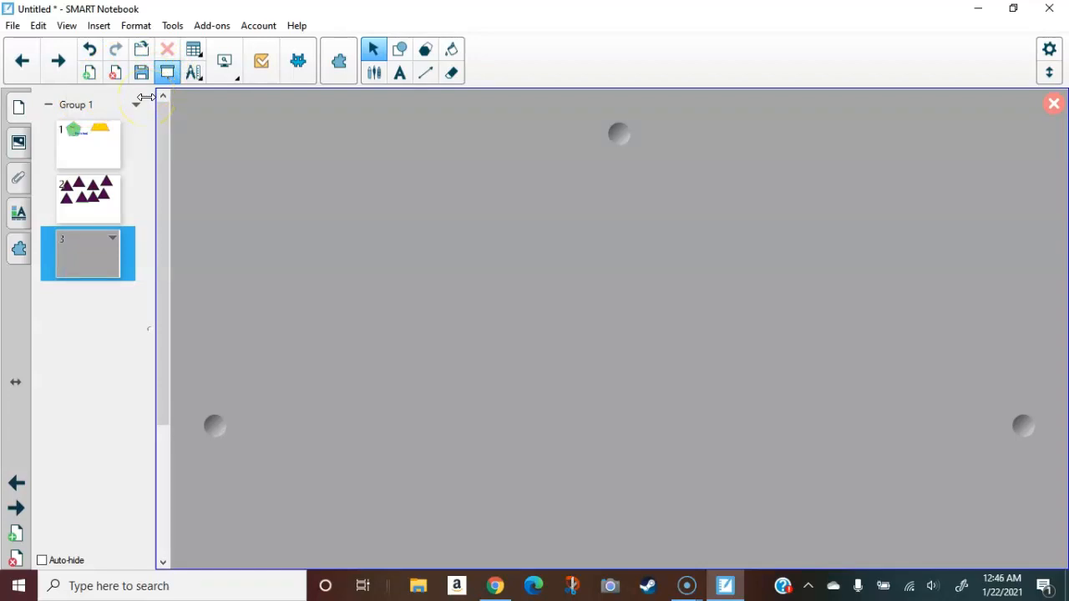
pyautogui.click(409, 159)
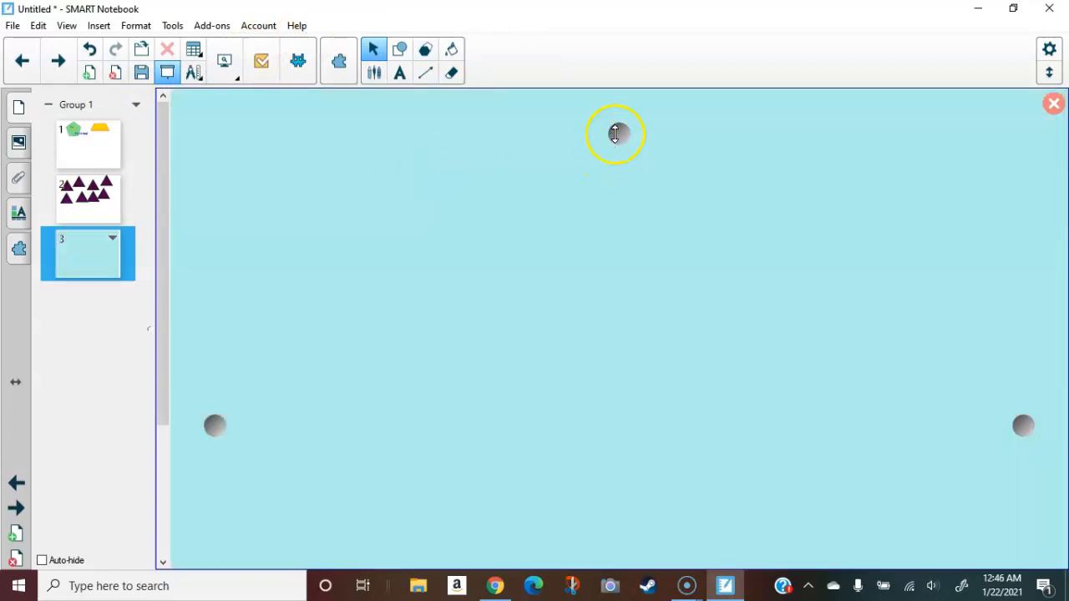
pyautogui.moveTo(615, 133); pyautogui.dragTo(616, 240)
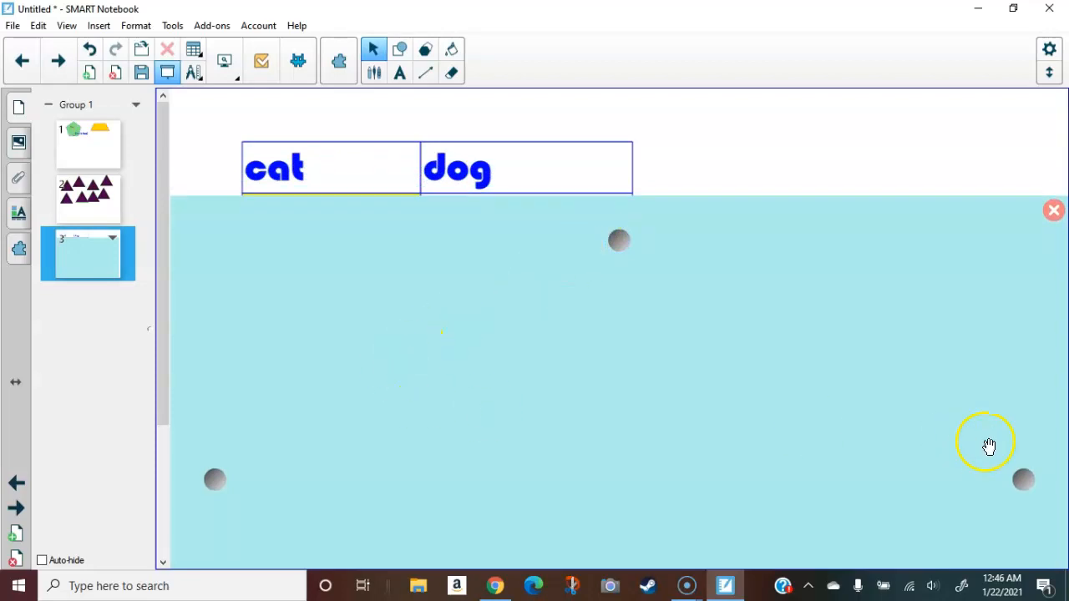
# Step: Pull the screen shade's right edge inward and back out, shift its left edge slightly inward, and remove the shade
pyautogui.moveTo(1026, 478); pyautogui.dragTo(986, 480)
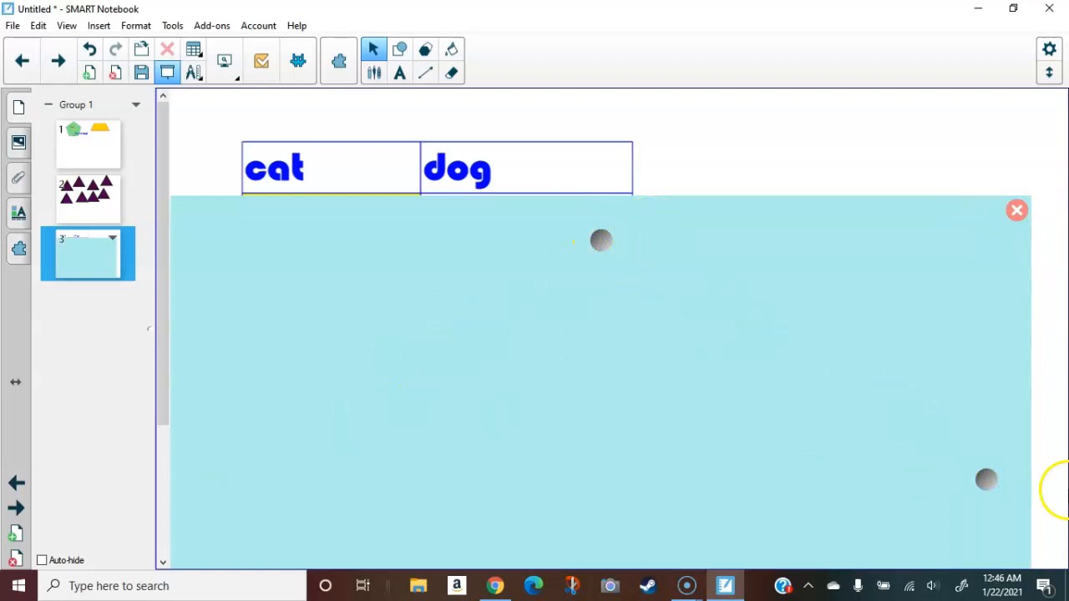
pyautogui.moveTo(982, 493); pyautogui.dragTo(1028, 480)
pyautogui.moveTo(197, 486); pyautogui.dragTo(218, 479)
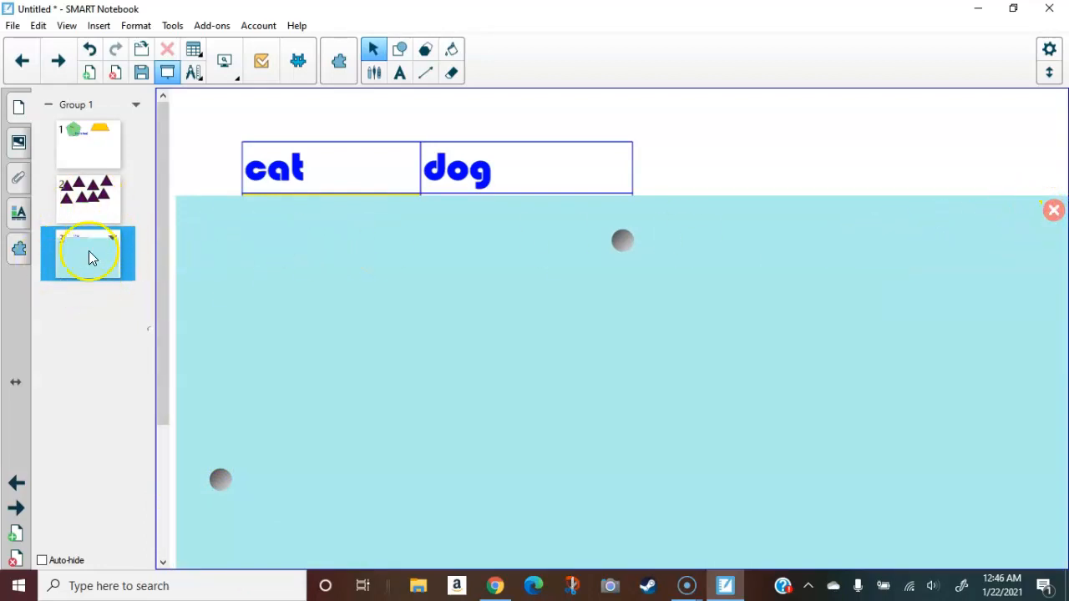
pyautogui.click(1051, 213)
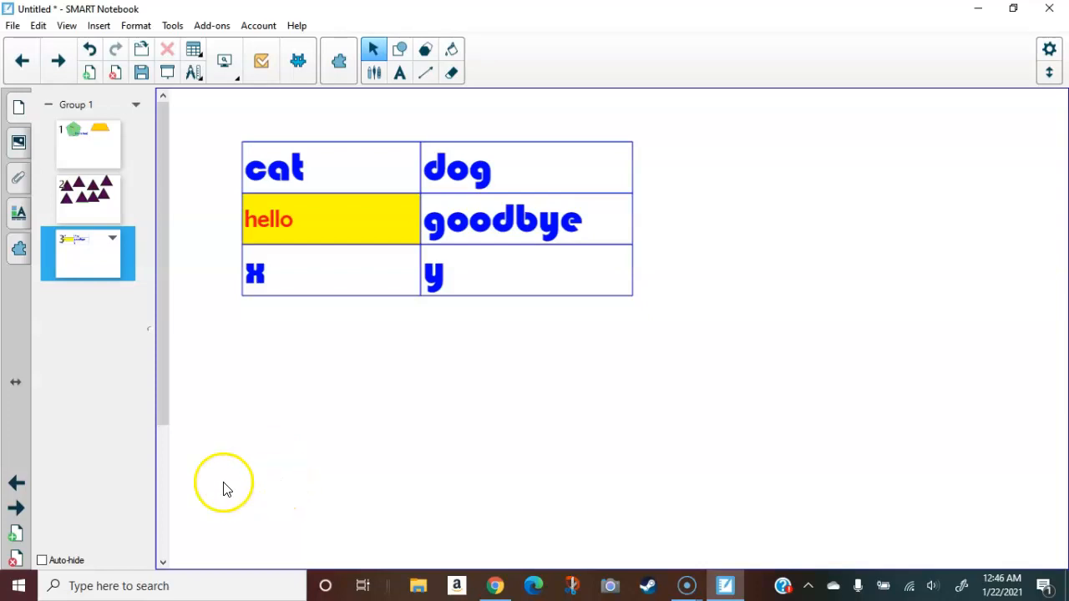
# Step: Add a fourth page and draw a black wavy line and a short red slanted line on it with the pen
pyautogui.click(16, 516)
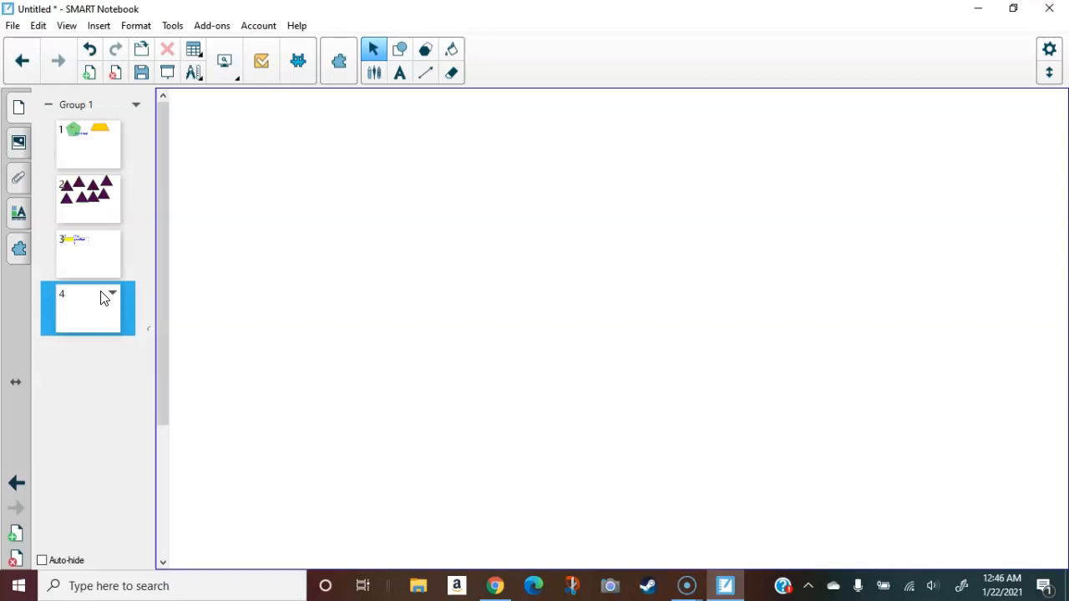
pyautogui.click(377, 75)
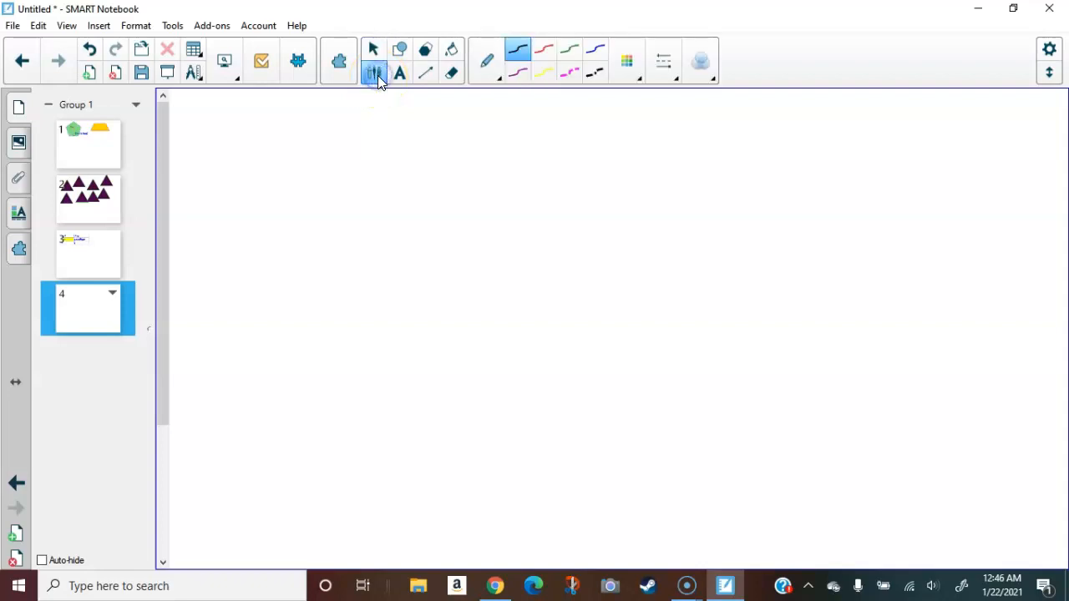
pyautogui.moveTo(255, 267)
pyautogui.mouseDown()
pyautogui.moveTo(310, 253)
pyautogui.moveTo(392, 190)
pyautogui.moveTo(465, 296)
pyautogui.moveTo(604, 210)
pyautogui.moveTo(627, 307)
pyautogui.mouseUp()
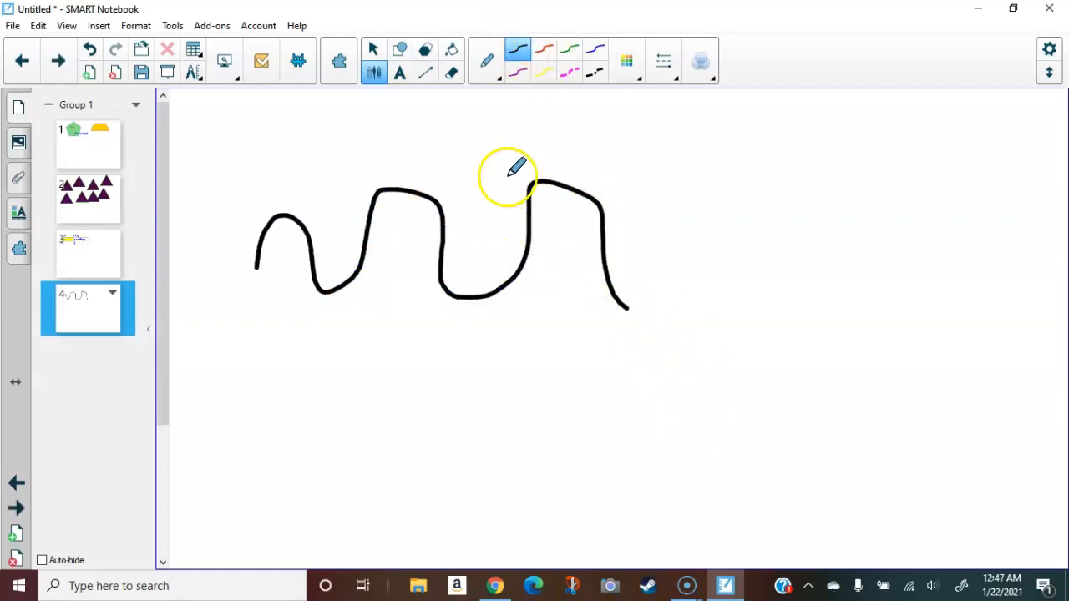
pyautogui.click(543, 46)
pyautogui.moveTo(794, 116); pyautogui.dragTo(742, 210)
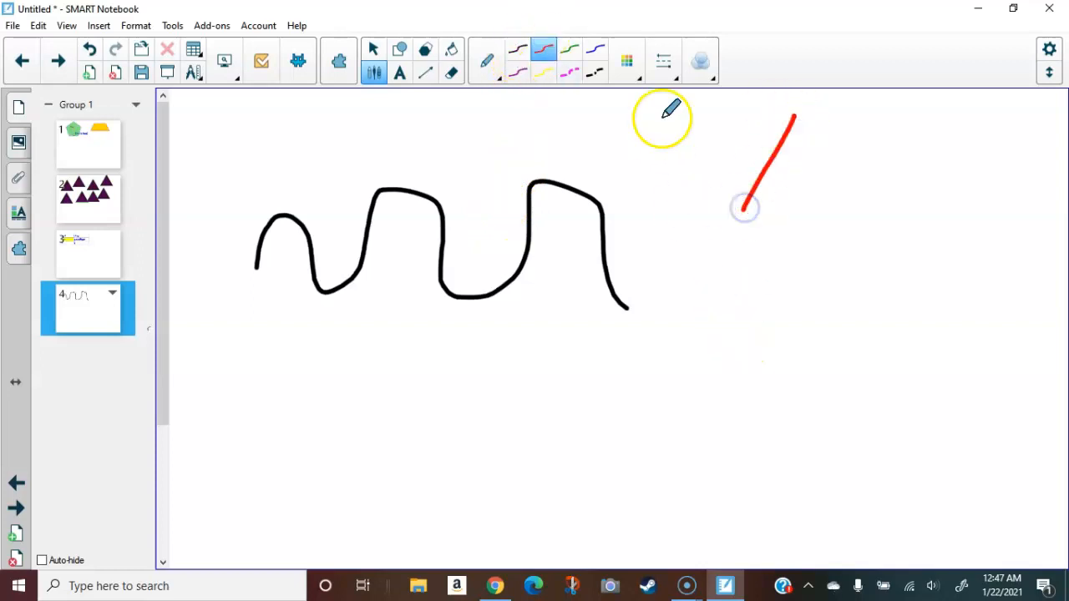
# Step: Set the pen to a dotted purple line and draw a wavy line below and right of the black one
pyautogui.click(635, 80)
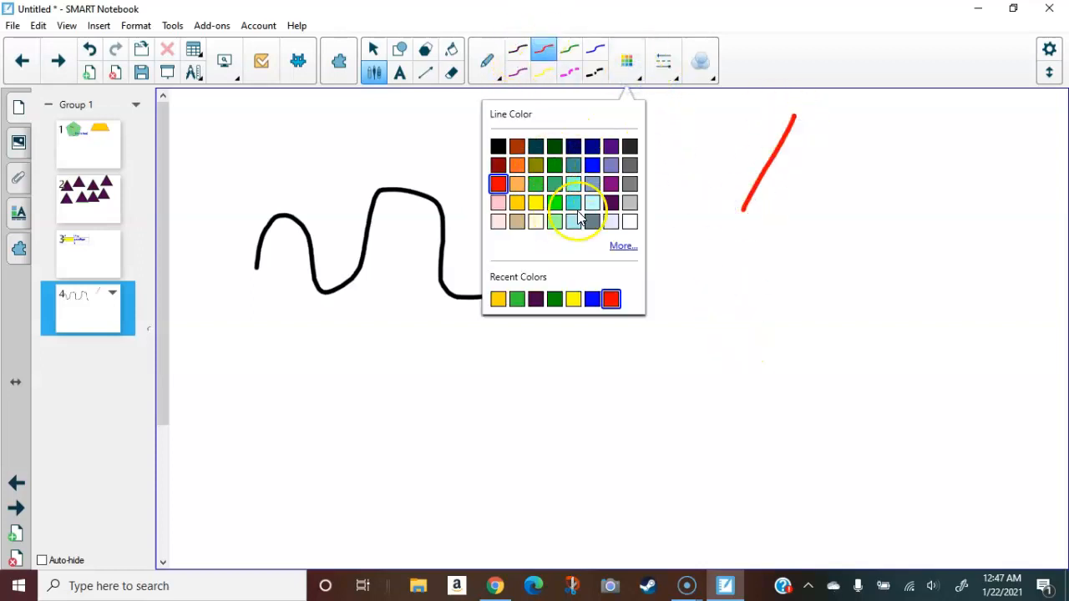
pyautogui.click(663, 66)
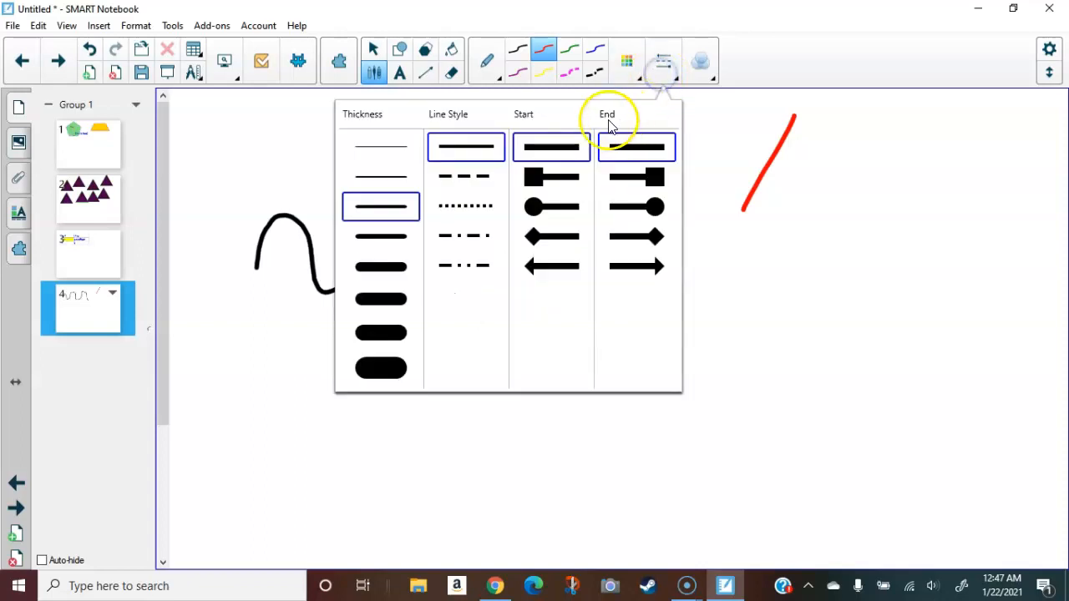
pyautogui.click(466, 207)
pyautogui.click(628, 65)
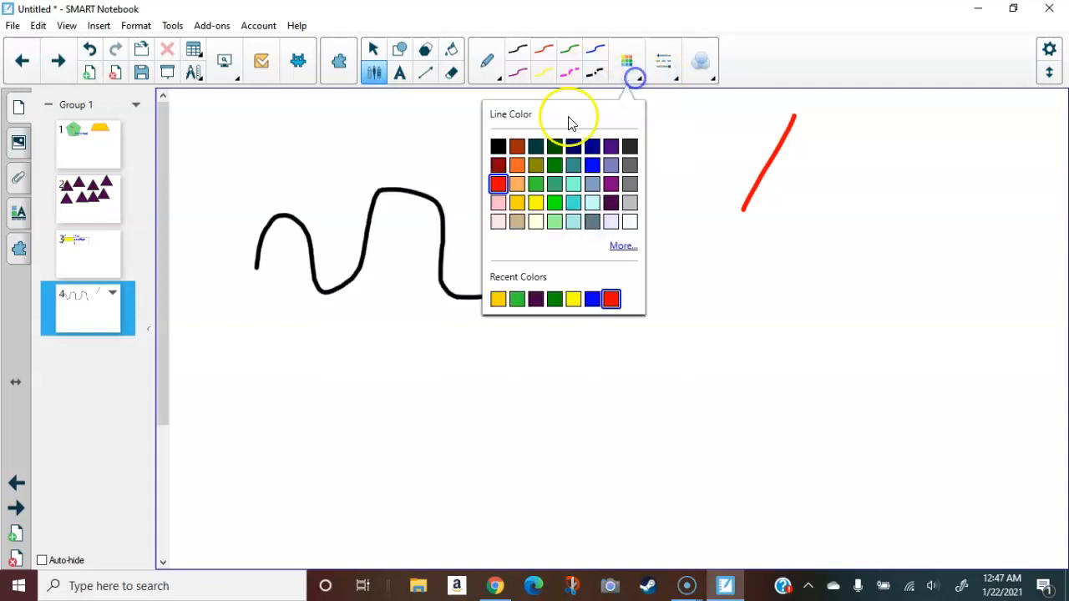
pyautogui.click(610, 184)
pyautogui.moveTo(563, 417)
pyautogui.mouseDown()
pyautogui.moveTo(656, 406)
pyautogui.moveTo(732, 324)
pyautogui.moveTo(809, 386)
pyautogui.moveTo(894, 301)
pyautogui.moveTo(898, 346)
pyautogui.mouseUp()
pyautogui.click(628, 80)
pyautogui.click(631, 81)
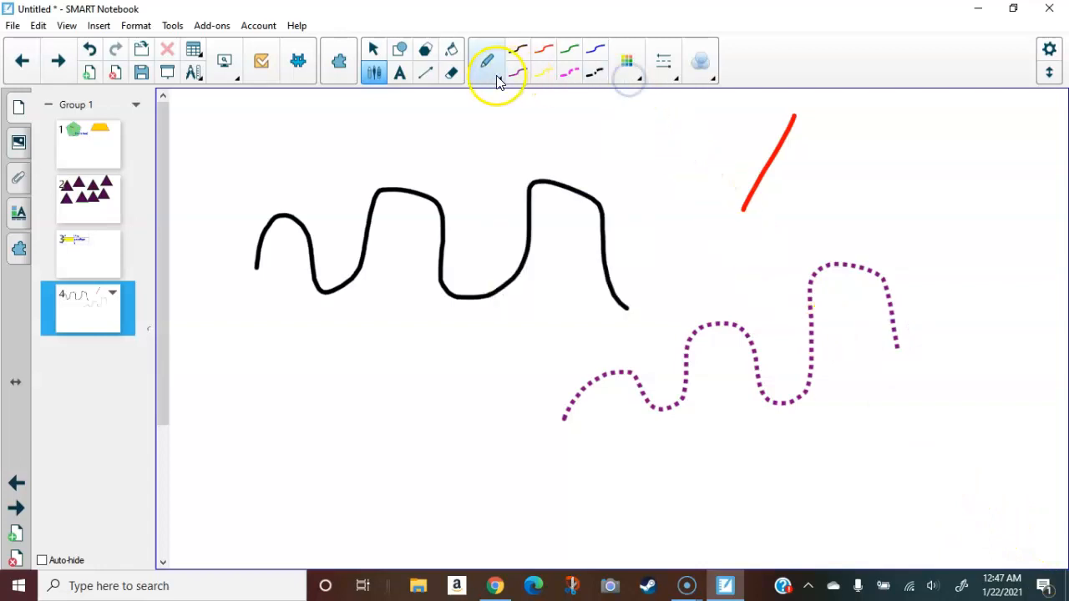
# Step: Switch to the red Crayon and scribble a small patch below the black wavy line
pyautogui.click(496, 78)
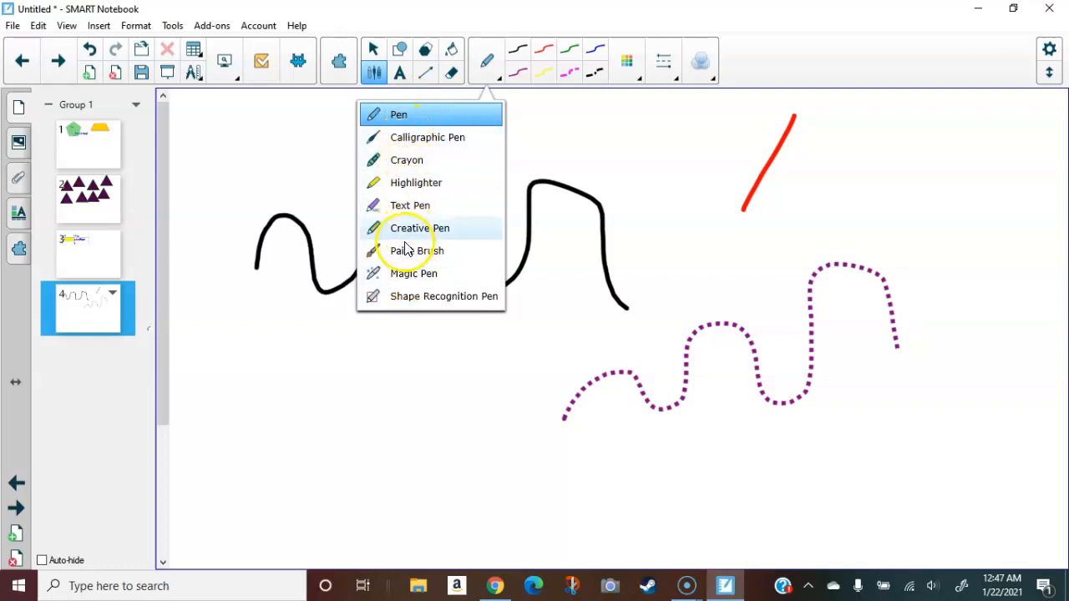
pyautogui.click(407, 160)
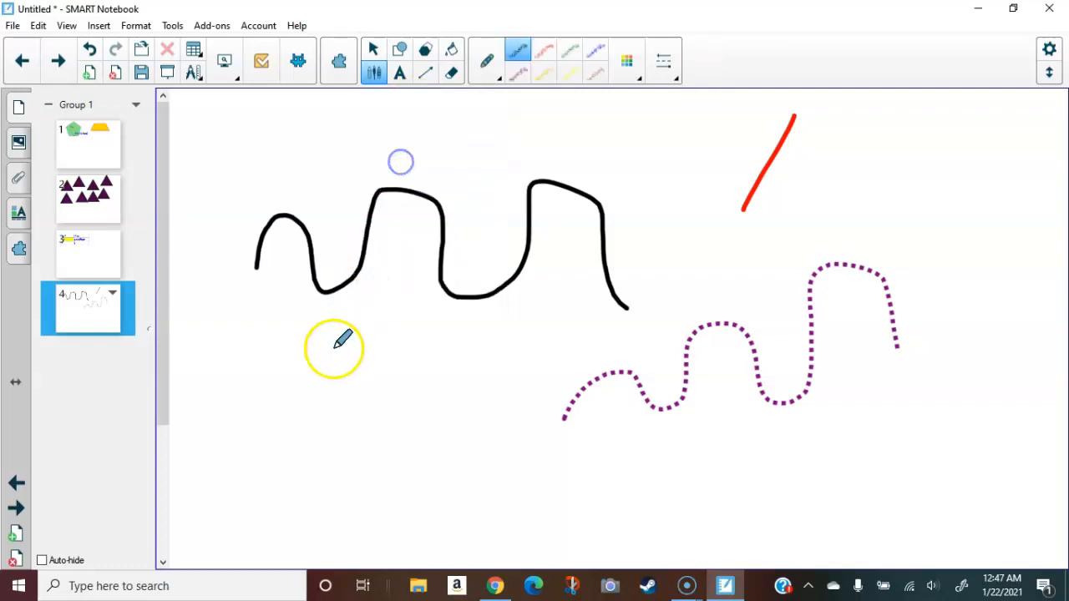
pyautogui.click(548, 55)
pyautogui.moveTo(389, 341)
pyautogui.mouseDown()
pyautogui.moveTo(418, 326)
pyautogui.moveTo(350, 401)
pyautogui.moveTo(403, 380)
pyautogui.mouseUp()
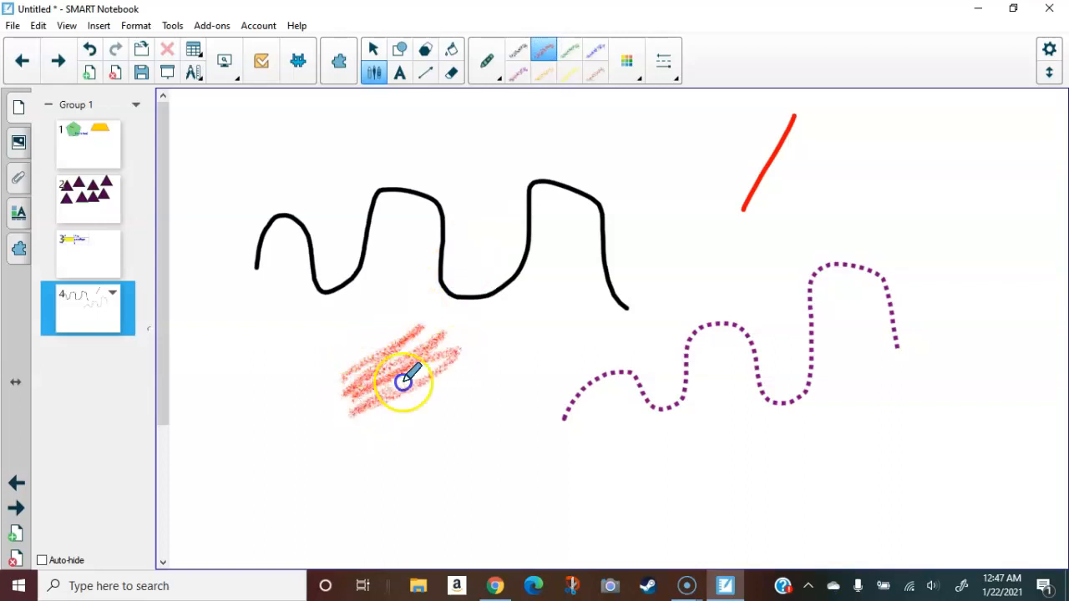
# Step: Draw a smiley-face wavy line above the black line and a rainbow wavy line below the dotted one with the Creative Pen
pyautogui.click(488, 76)
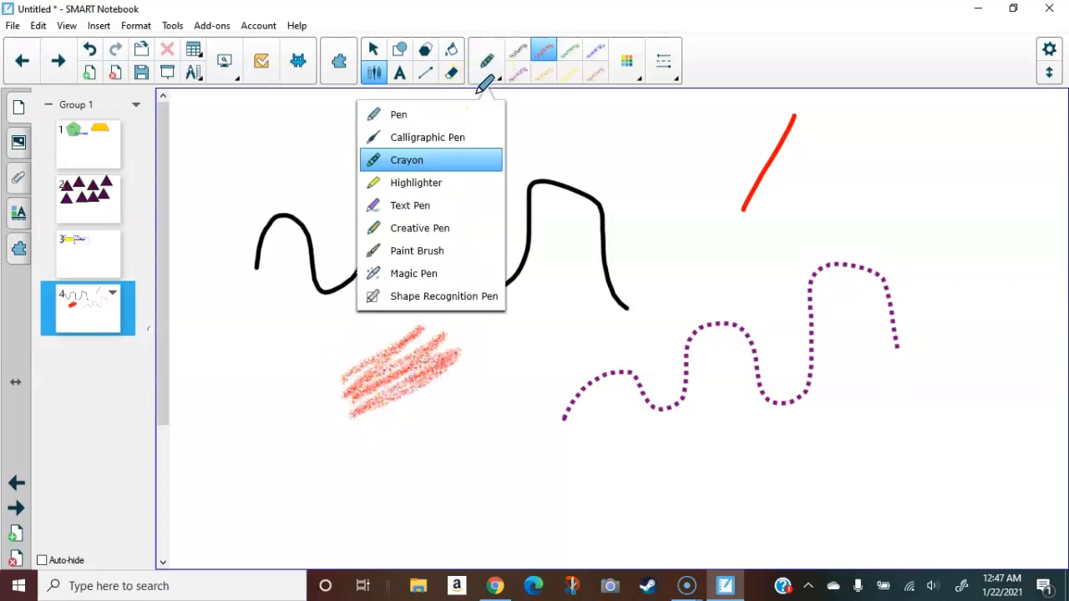
pyautogui.click(415, 230)
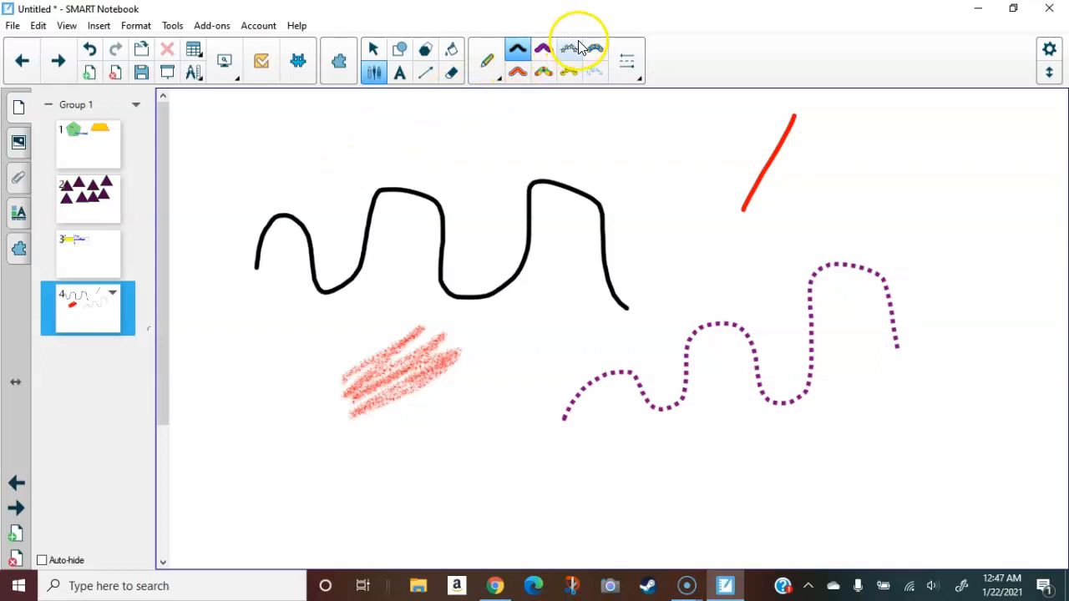
pyautogui.click(569, 72)
pyautogui.moveTo(402, 163)
pyautogui.mouseDown()
pyautogui.moveTo(411, 142)
pyautogui.moveTo(476, 136)
pyautogui.moveTo(528, 158)
pyautogui.moveTo(607, 125)
pyautogui.moveTo(678, 173)
pyautogui.moveTo(756, 189)
pyautogui.mouseUp()
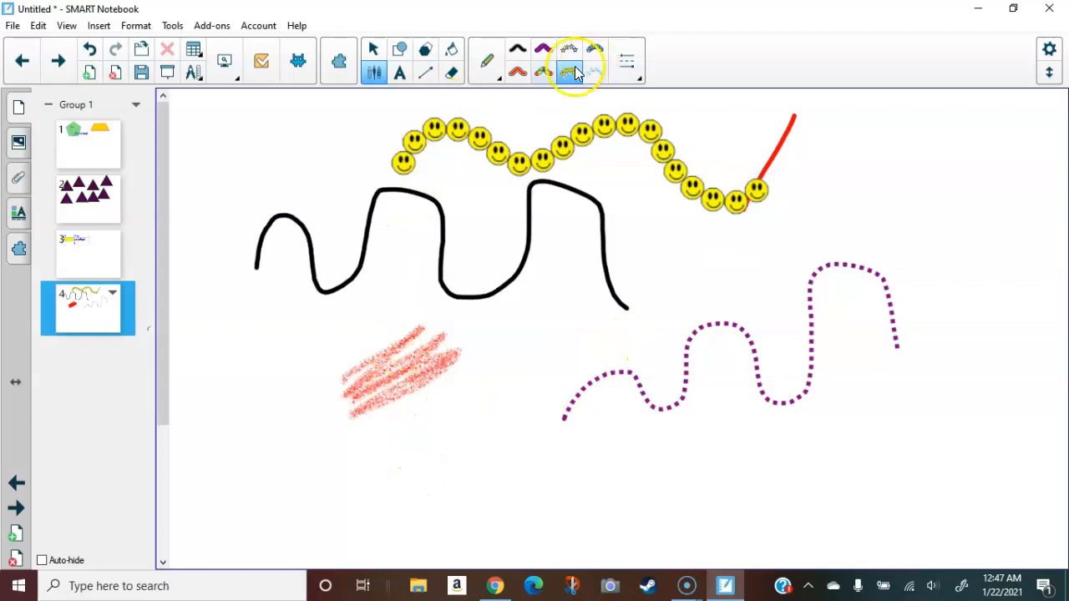
pyautogui.click(547, 74)
pyautogui.moveTo(487, 497)
pyautogui.mouseDown()
pyautogui.moveTo(579, 465)
pyautogui.moveTo(679, 451)
pyautogui.moveTo(789, 456)
pyautogui.moveTo(864, 438)
pyautogui.moveTo(890, 394)
pyautogui.mouseUp()
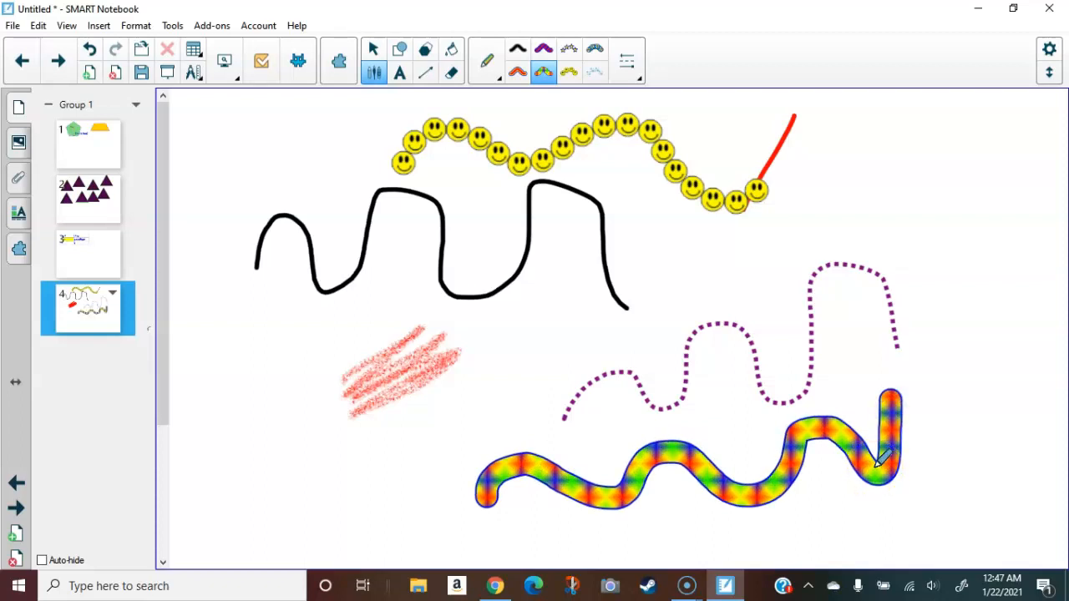
# Step: Add a fifth page and enter the text "x + 3 = 7" near its upper edge
pyautogui.click(19, 508)
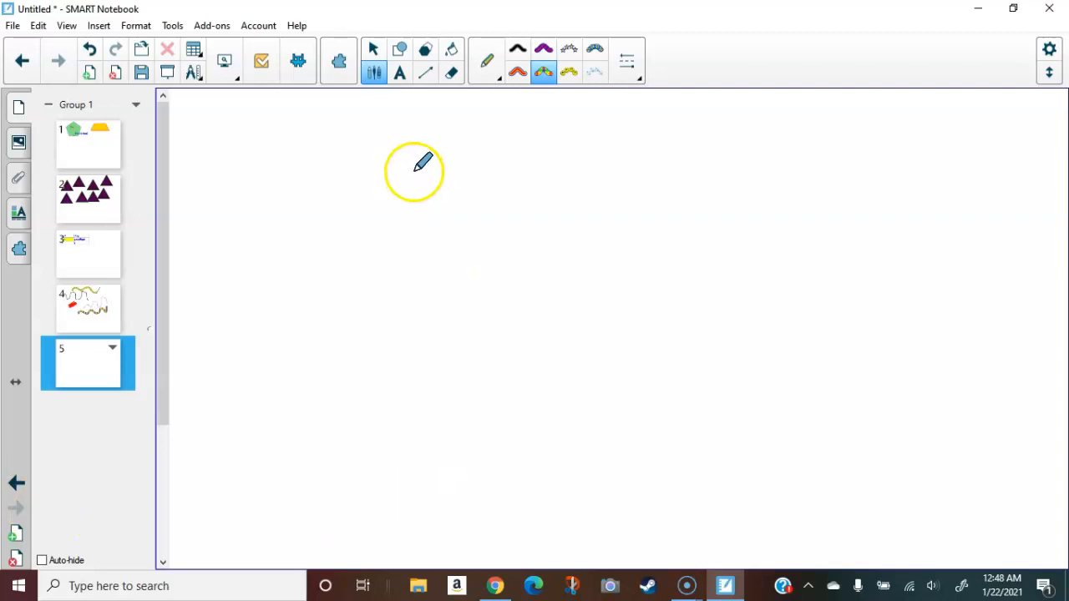
pyautogui.click(399, 73)
pyautogui.click(375, 133)
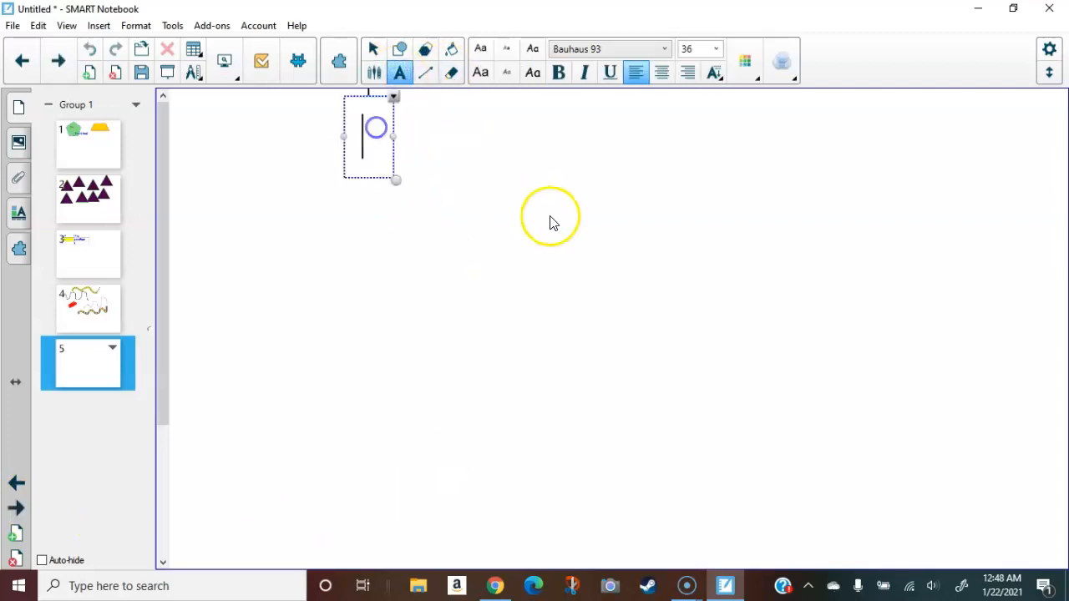
pyautogui.write('x')
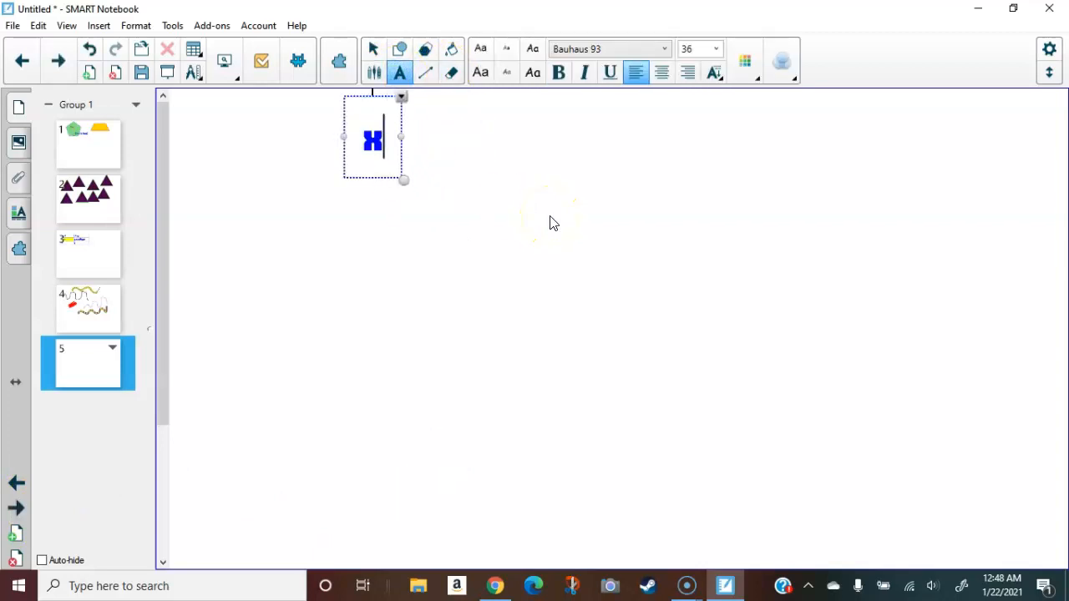
pyautogui.write('+3=7')
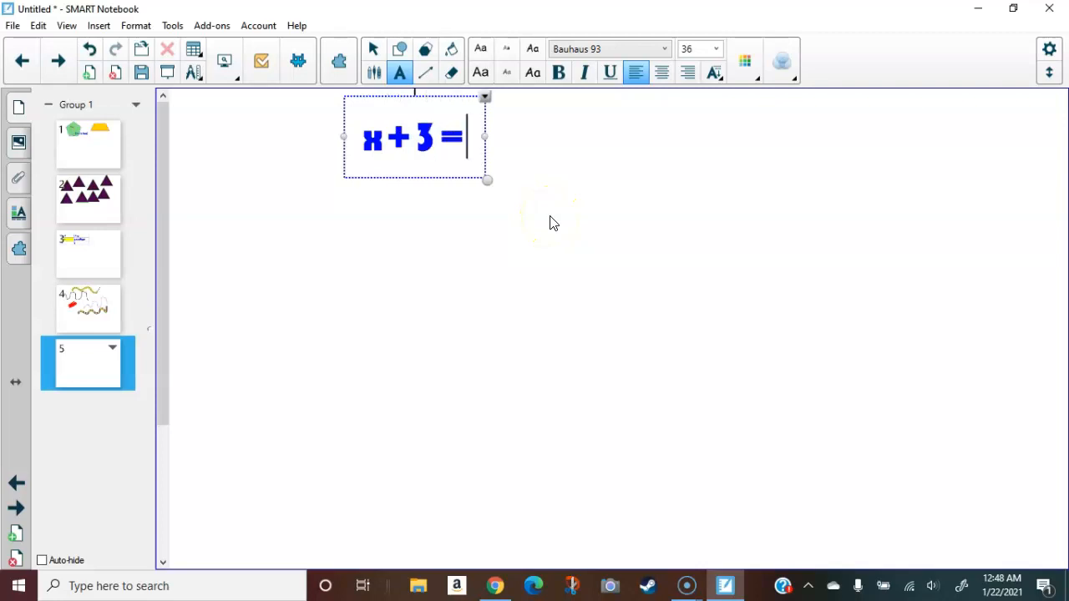
pyautogui.click(639, 257)
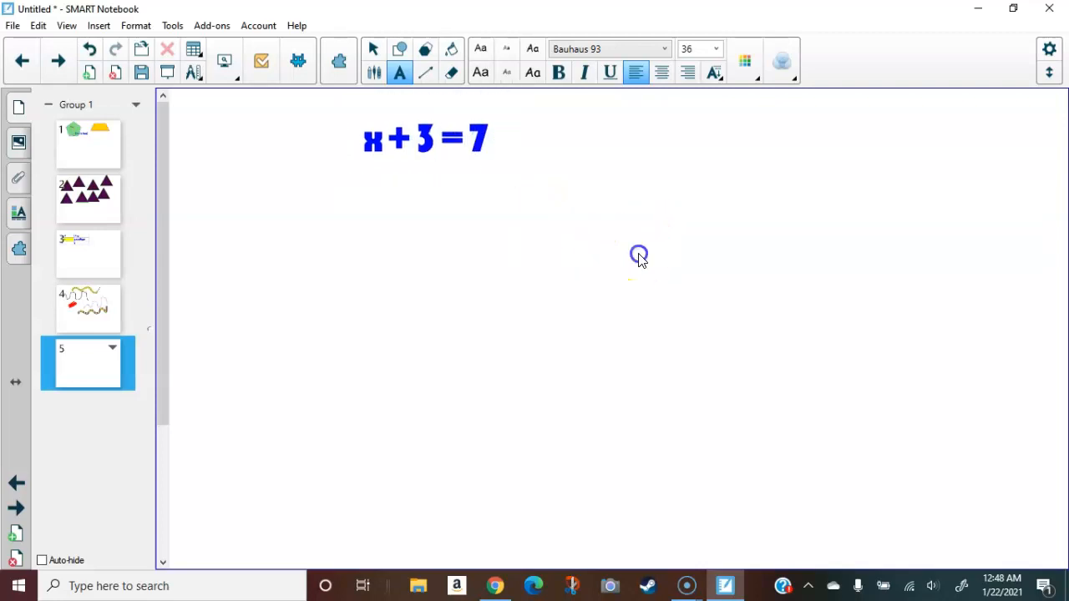
# Step: Add a separate text object reading "x/3" below the x + 3 = 7 text
pyautogui.click(357, 276)
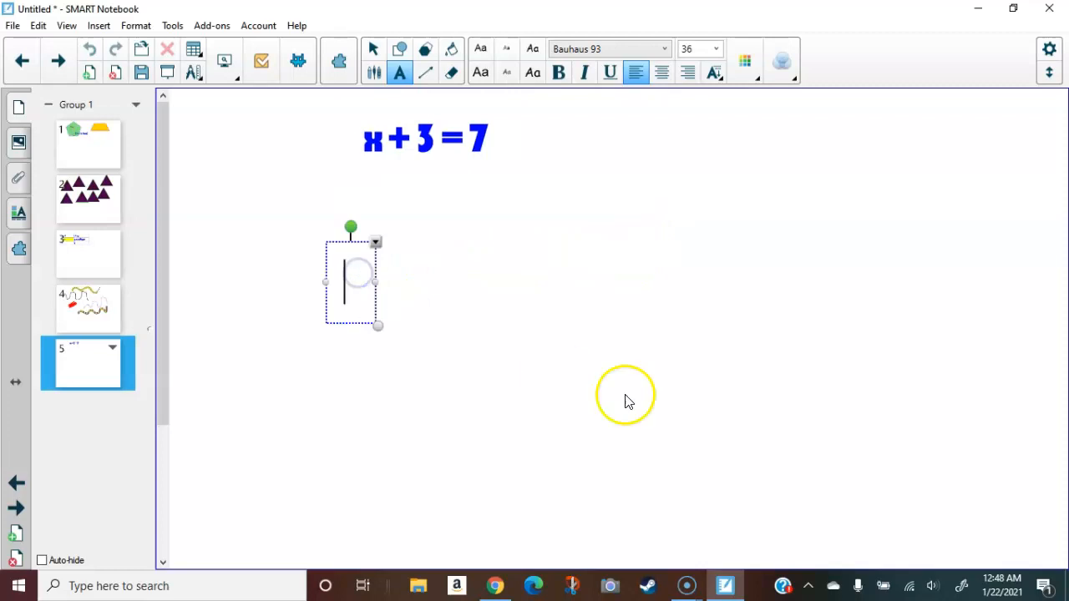
pyautogui.write('x/3')
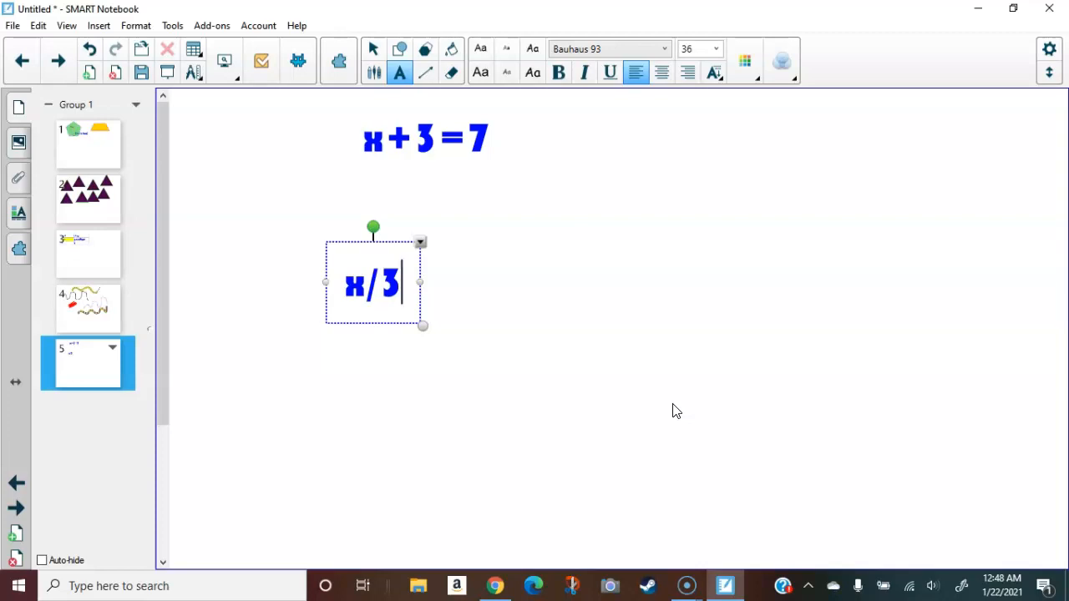
pyautogui.click(556, 289)
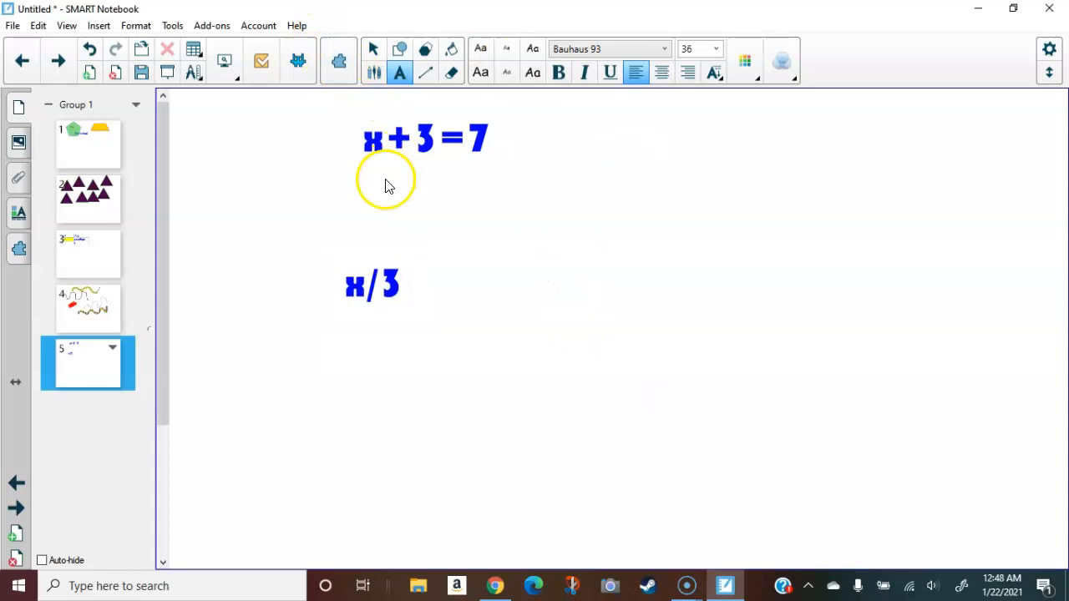
# Step: Insert an equation setting the fraction 2 over 3 equal to the fraction 5 over x
pyautogui.click(335, 70)
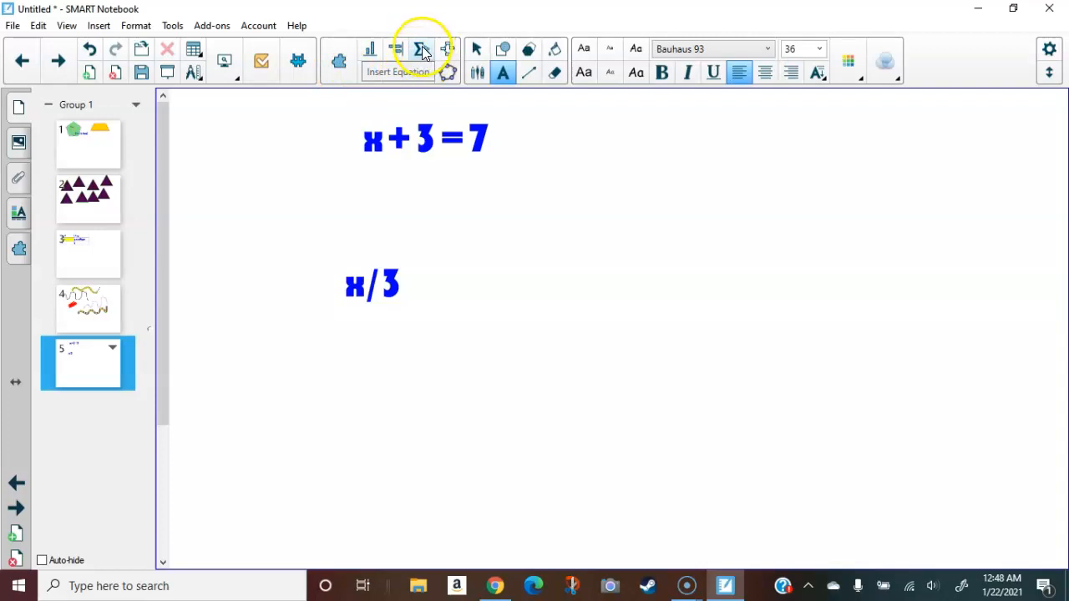
pyautogui.click(422, 50)
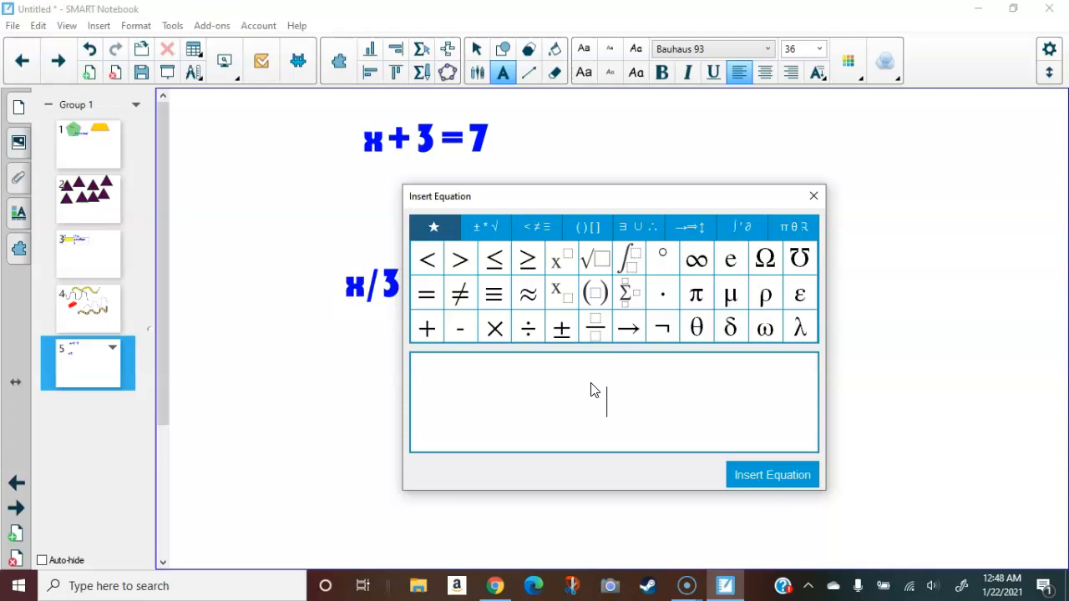
pyautogui.click(595, 331)
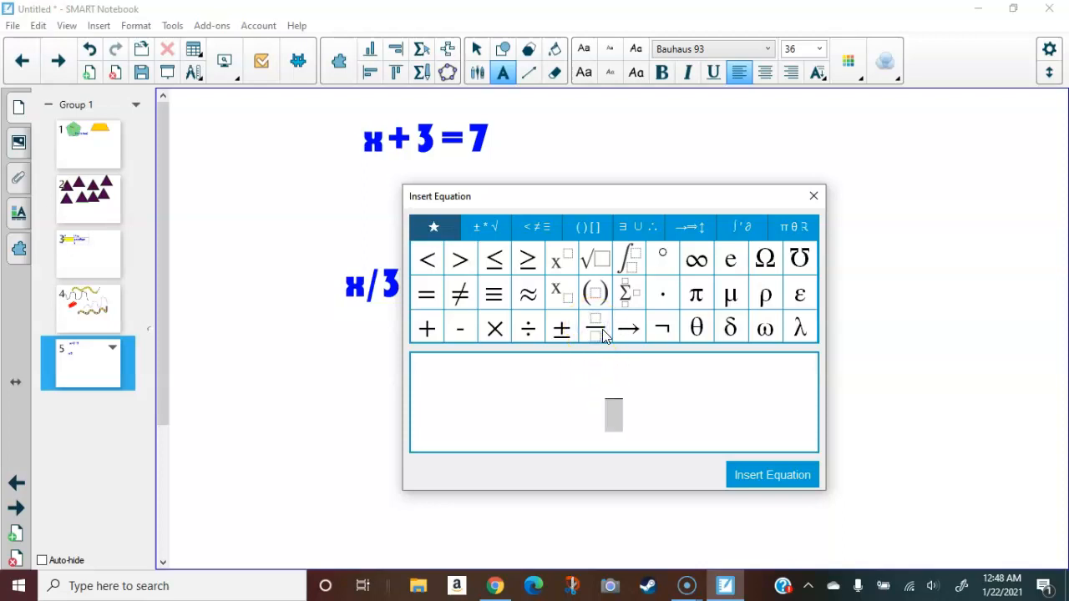
pyautogui.press('Down')
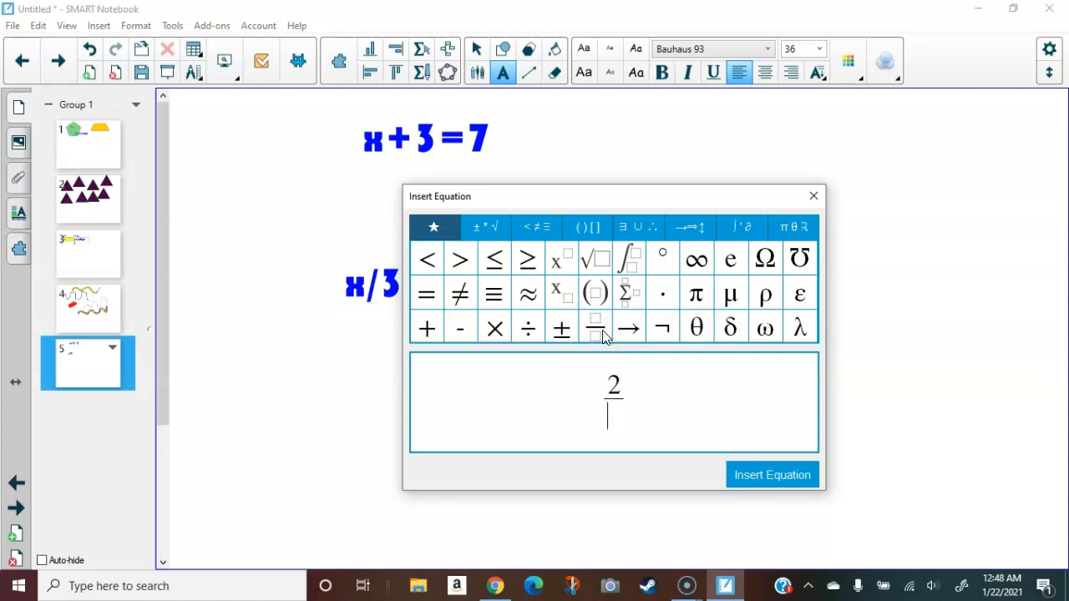
pyautogui.write('3')
pyautogui.press('Right')
pyautogui.write('=')
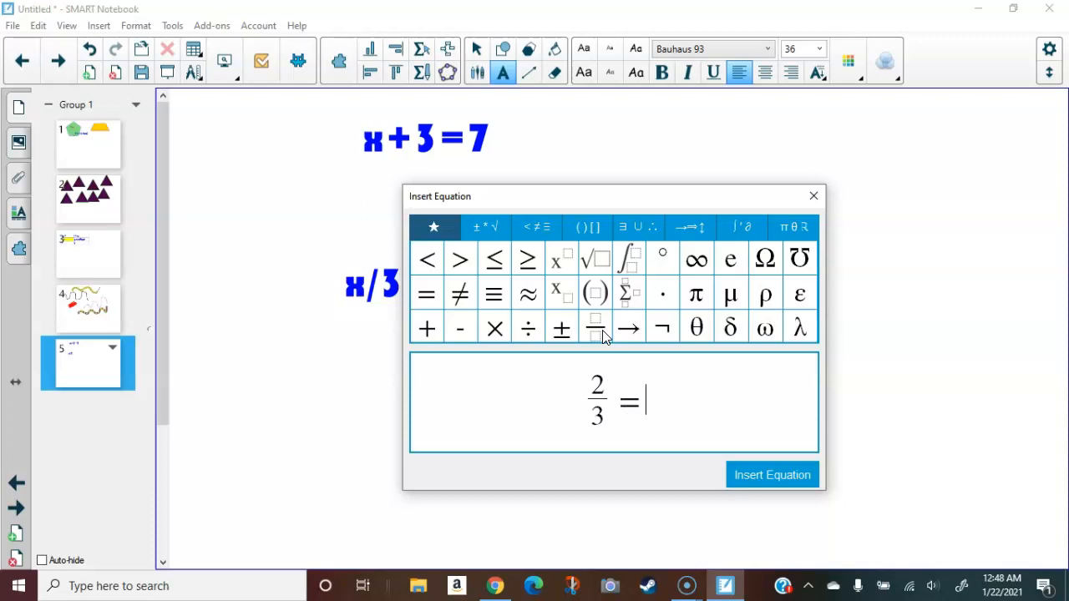
pyautogui.write('5')
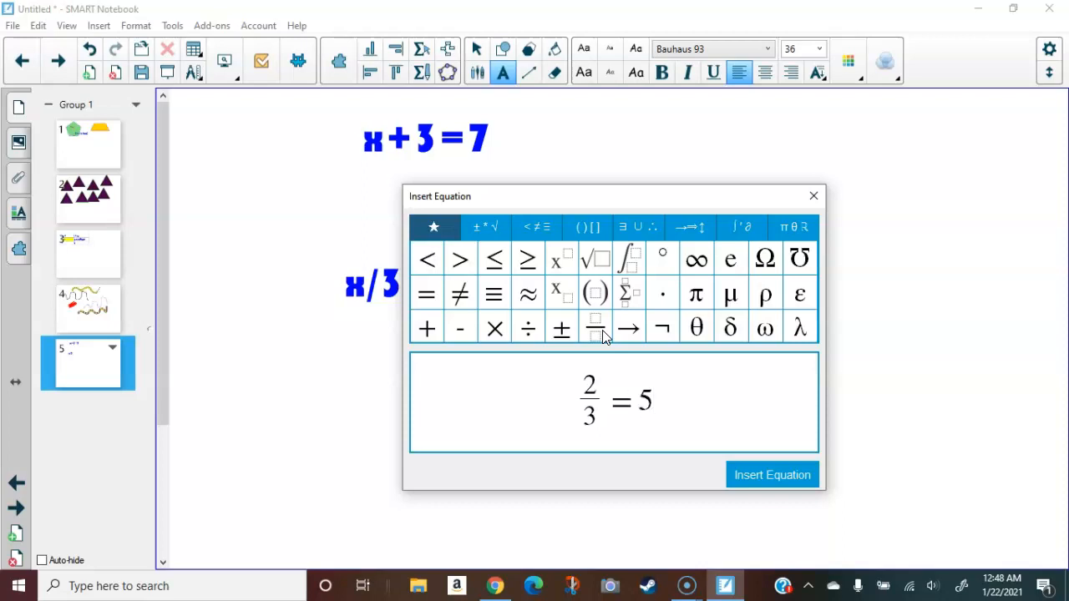
pyautogui.write('/x')
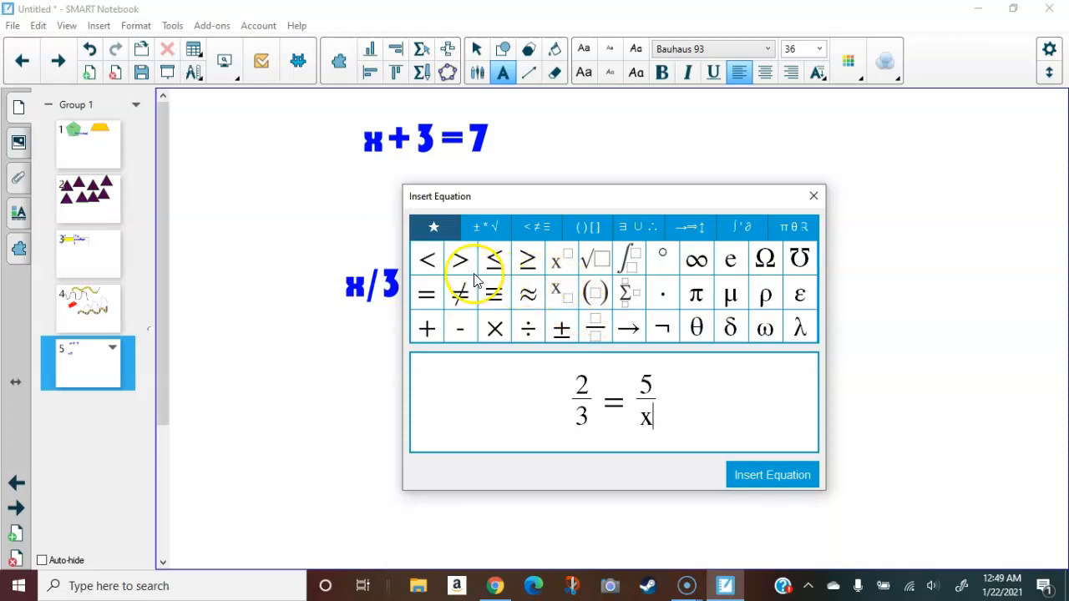
pyautogui.click(761, 477)
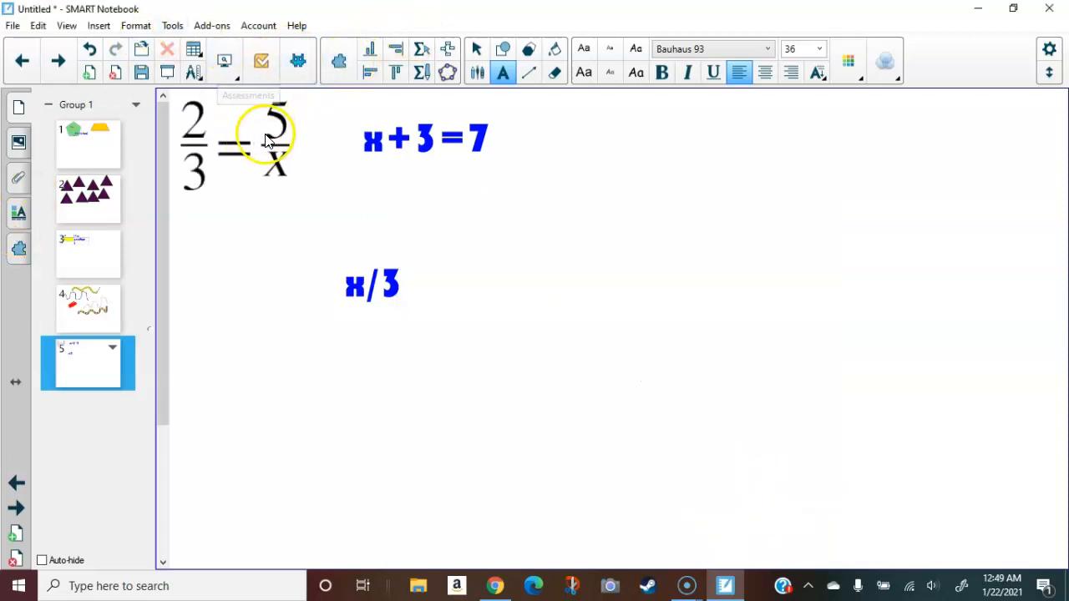
# Step: Move the fraction equation from the page's upper-left corner to the right of the x/3 text
pyautogui.moveTo(214, 129); pyautogui.dragTo(304, 221)
pyautogui.click(475, 49)
pyautogui.moveTo(304, 121); pyautogui.dragTo(695, 247)
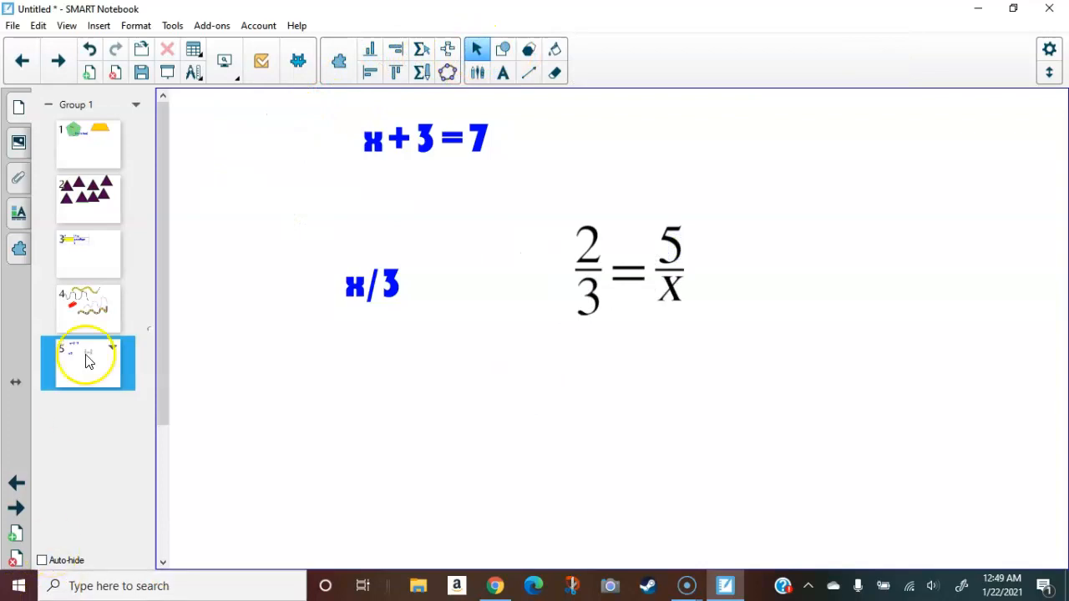
# Step: Insert the equation 7 + x = 3 and place it between the x + 3 = 7 and x/3 texts
pyautogui.click(334, 52)
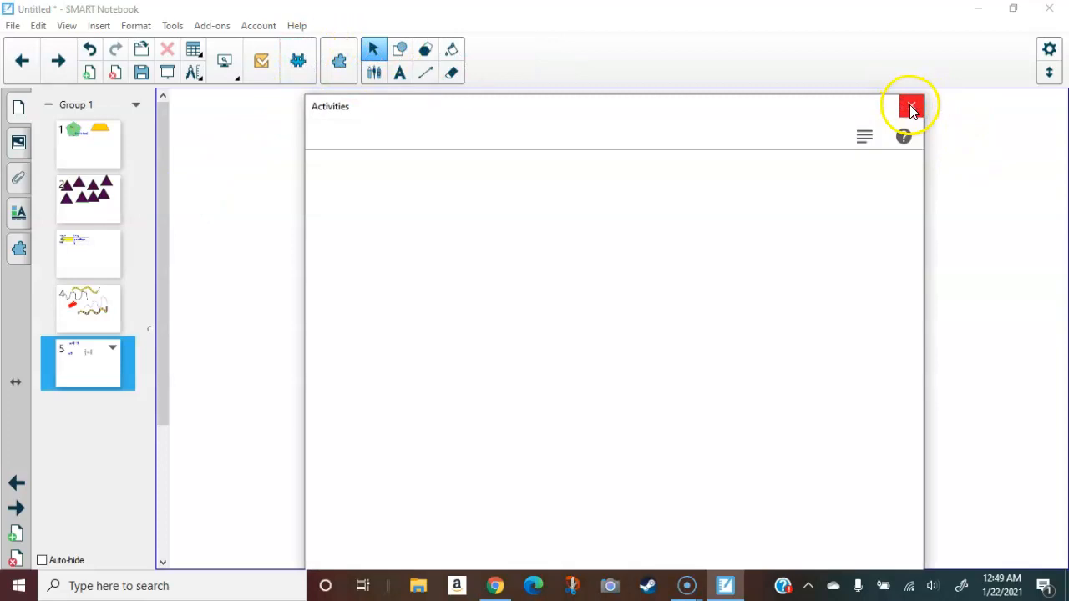
pyautogui.click(911, 107)
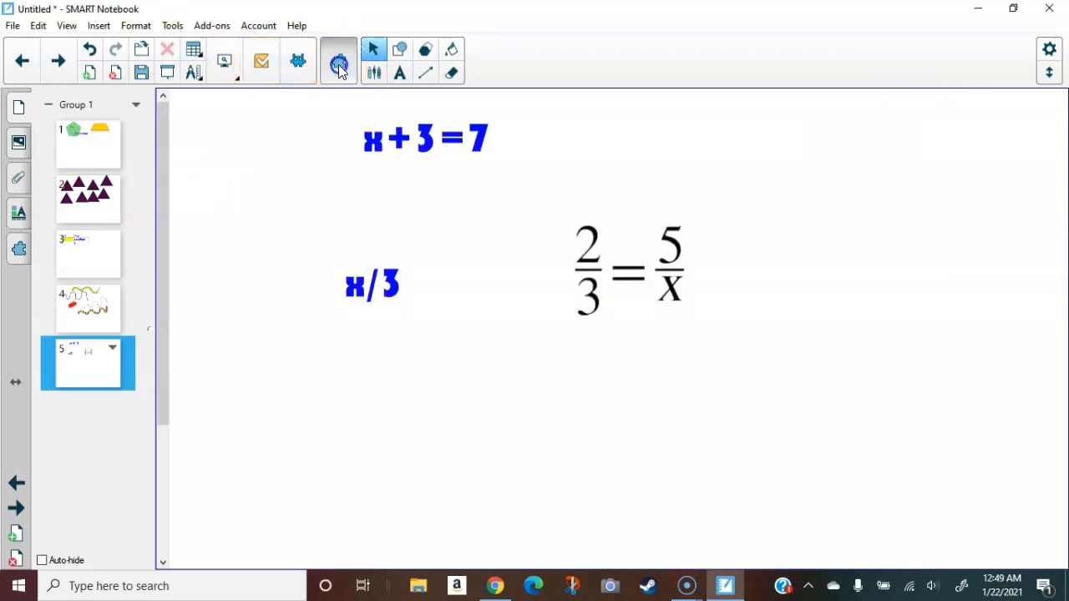
pyautogui.click(339, 62)
pyautogui.click(422, 52)
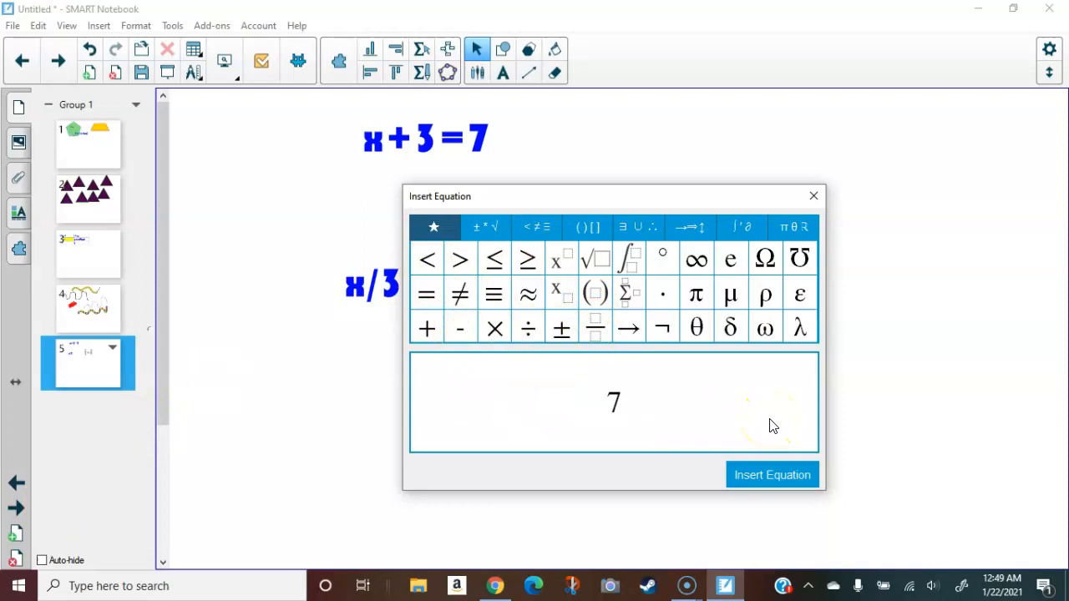
pyautogui.write('= ')
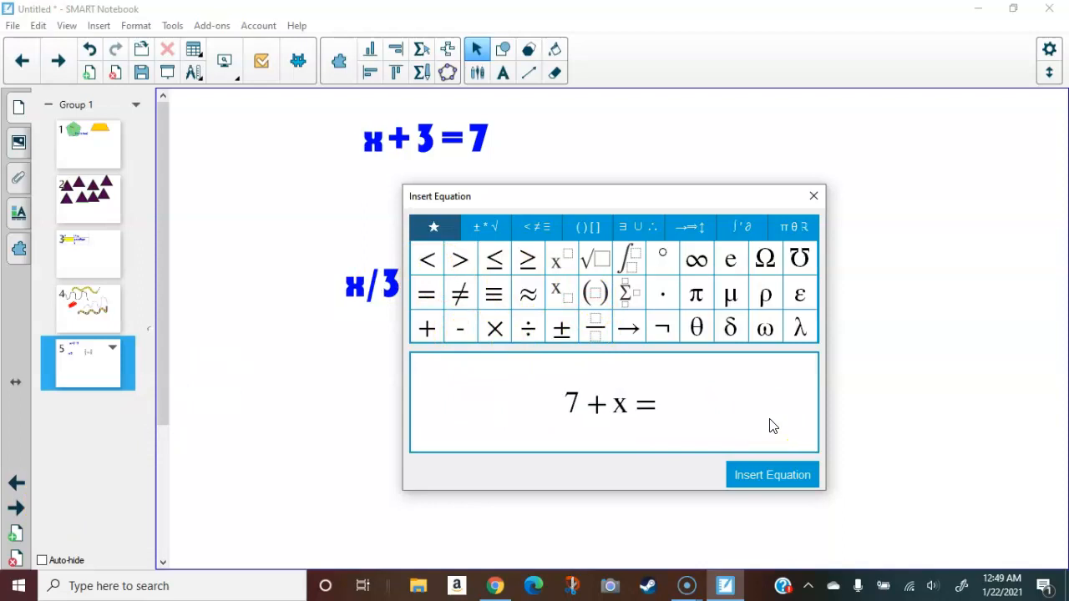
pyautogui.write('3')
pyautogui.click(788, 474)
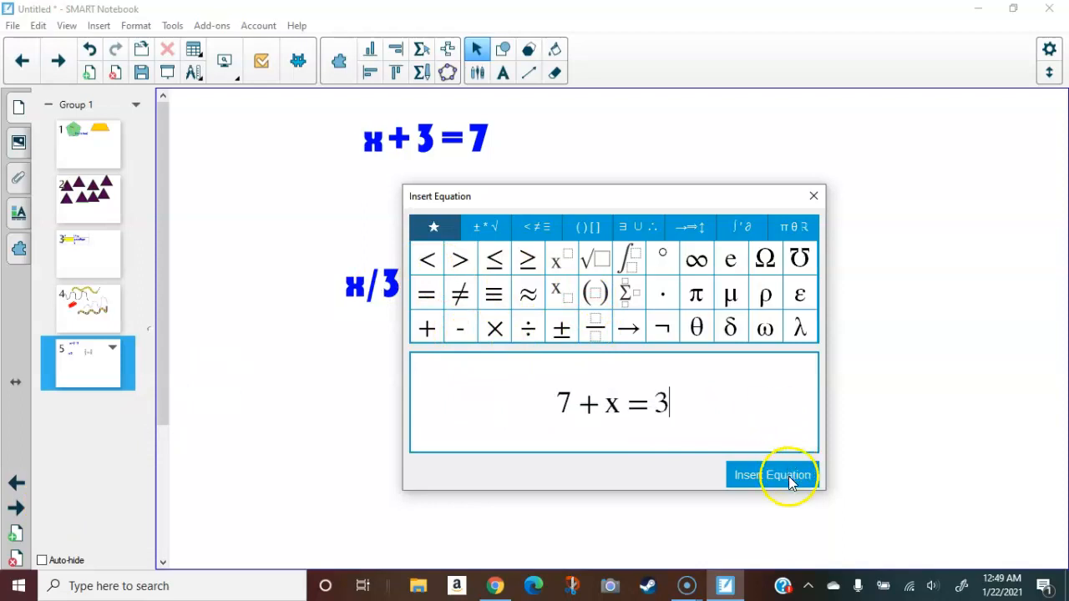
pyautogui.moveTo(281, 131); pyautogui.dragTo(422, 203)
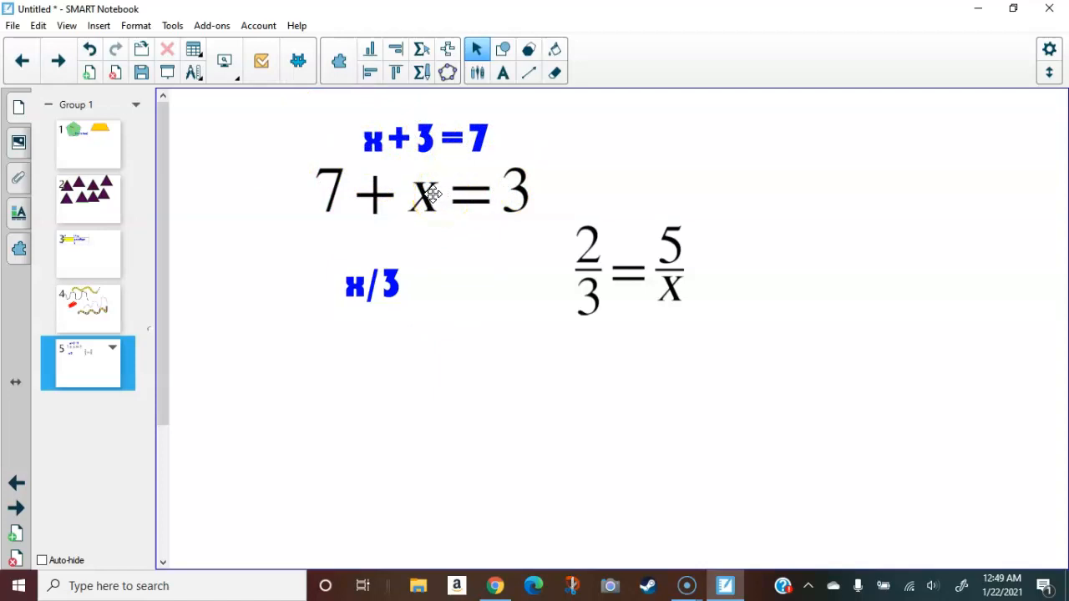
# Step: Reopen the 7 + x = 3 equation for editing, close the editor without updating it, and shrink the equation on the page
pyautogui.click(327, 186)
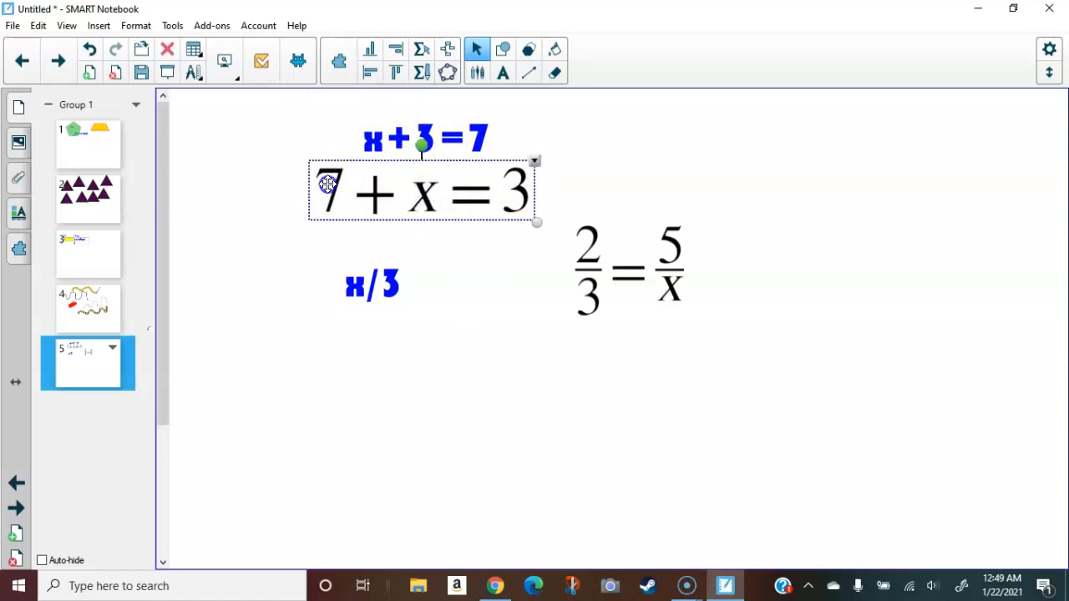
pyautogui.doubleClick(327, 186)
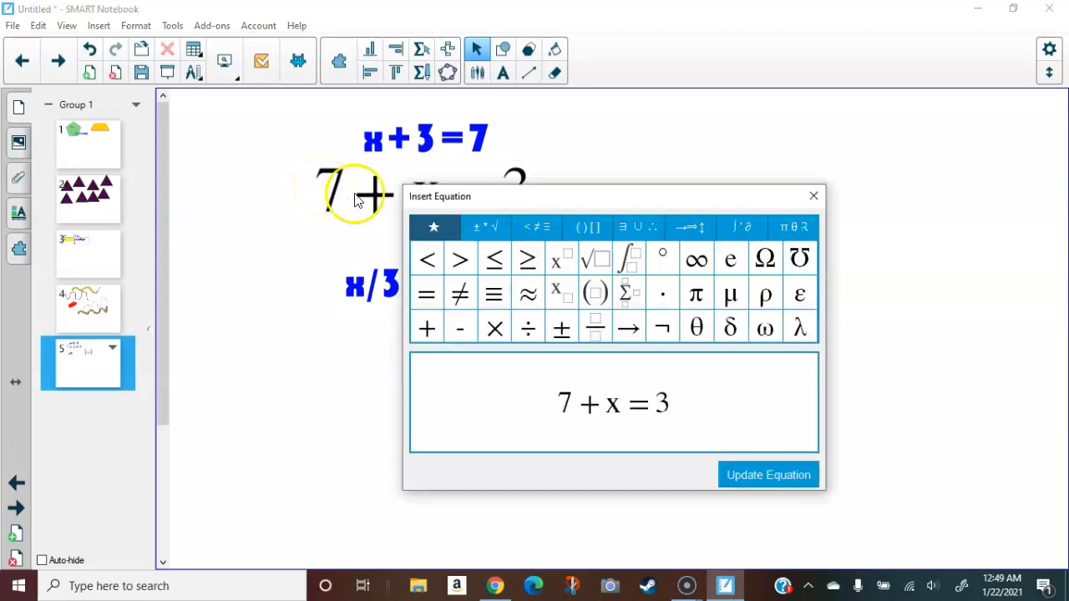
pyautogui.click(813, 198)
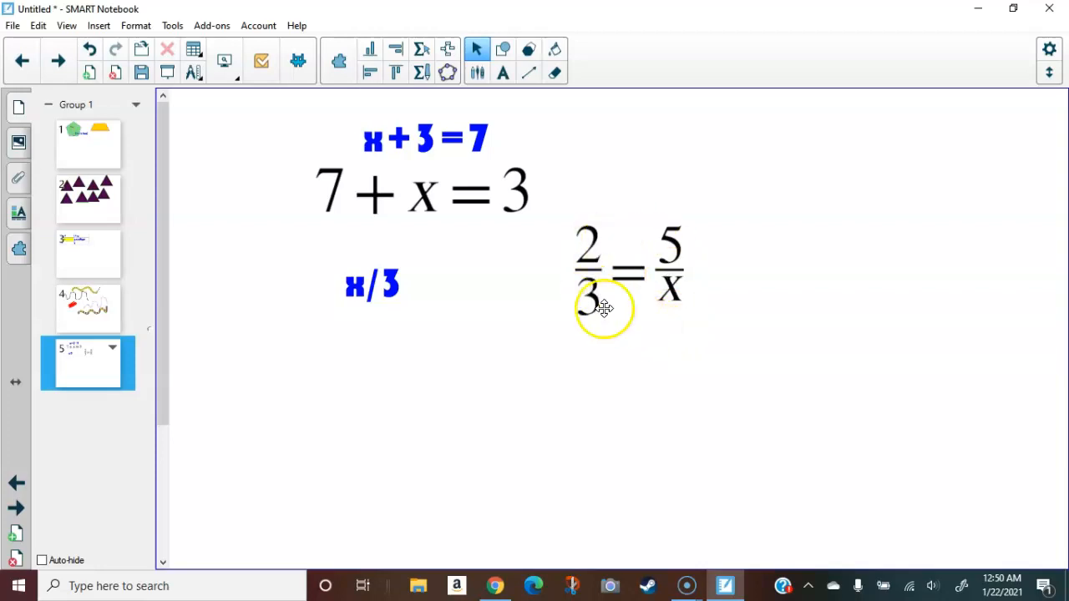
pyautogui.click(455, 197)
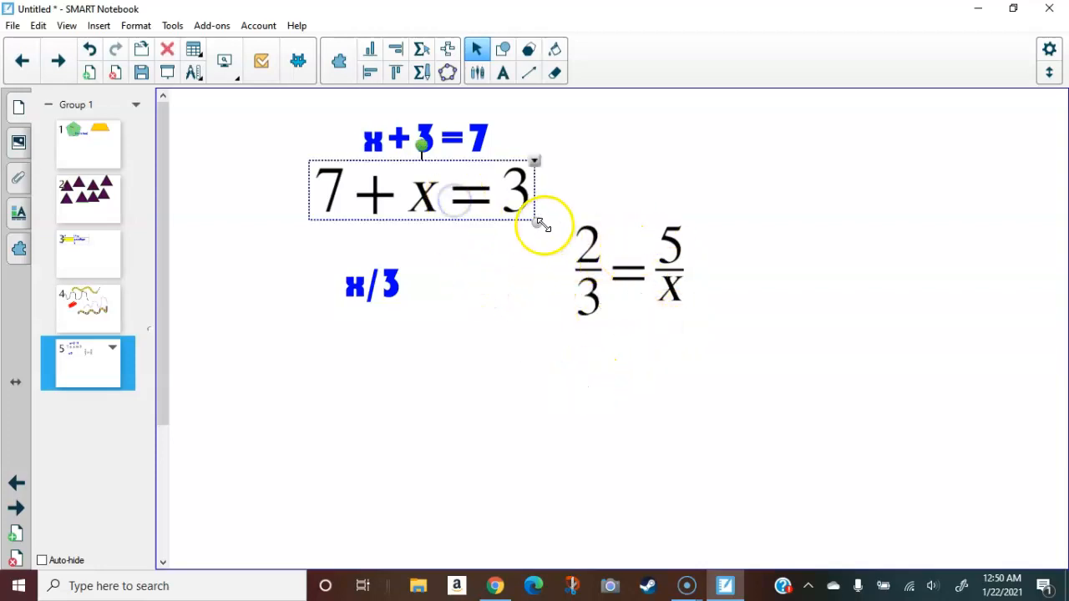
pyautogui.moveTo(538, 220)
pyautogui.mouseDown()
pyautogui.moveTo(482, 195)
pyautogui.moveTo(525, 236)
pyautogui.mouseUp()
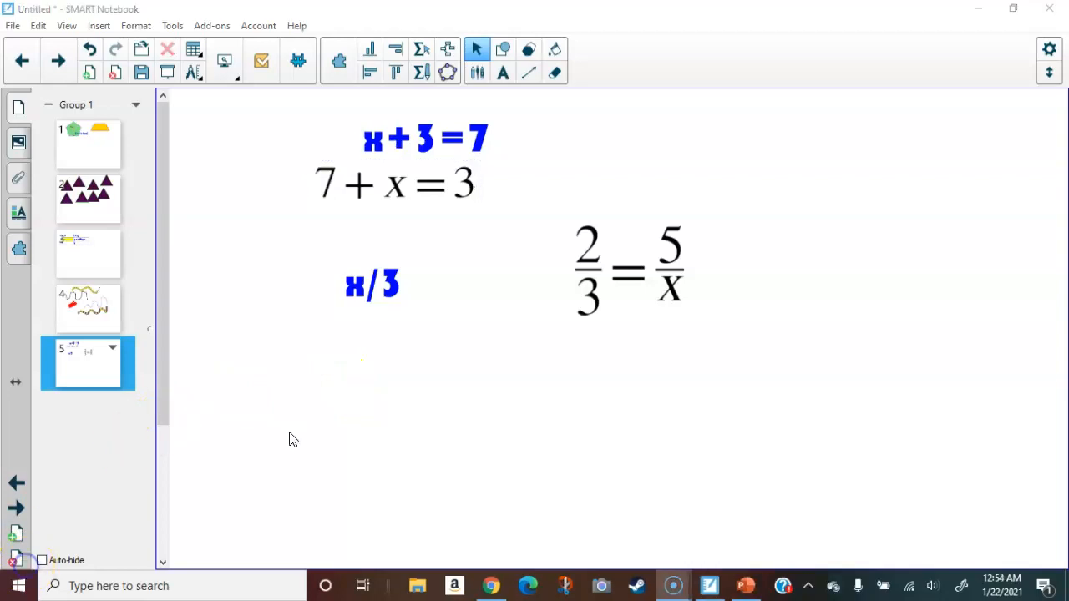
# Step: Switch to PowerPoint and capture a rectangular snip of the Middle School Math title slide with Snip & Sketch
pyautogui.click(566, 587)
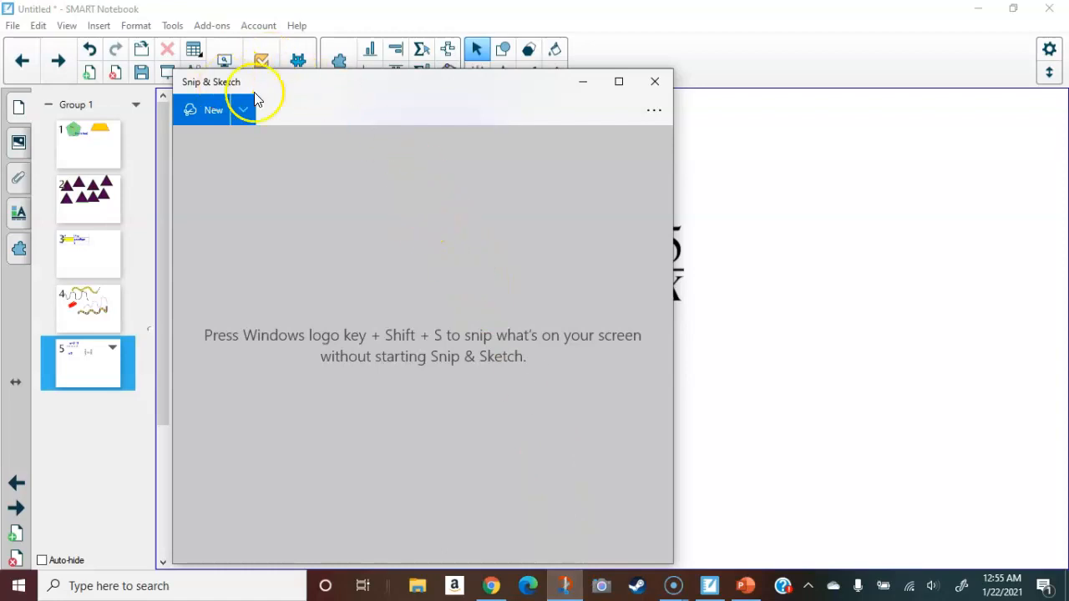
pyautogui.moveTo(561, 587)
pyautogui.click(746, 586)
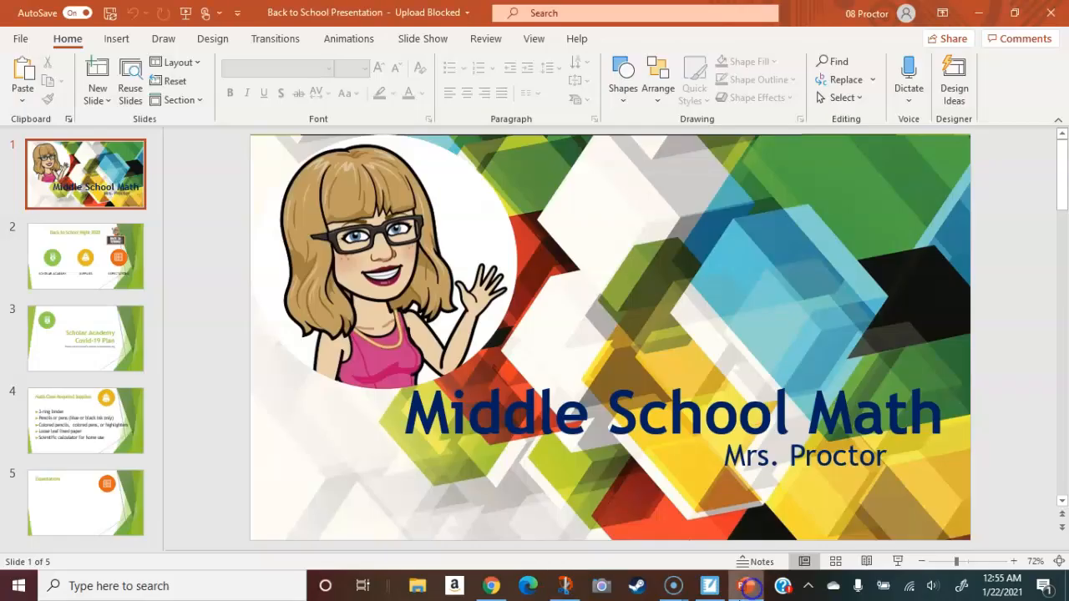
pyautogui.click(566, 588)
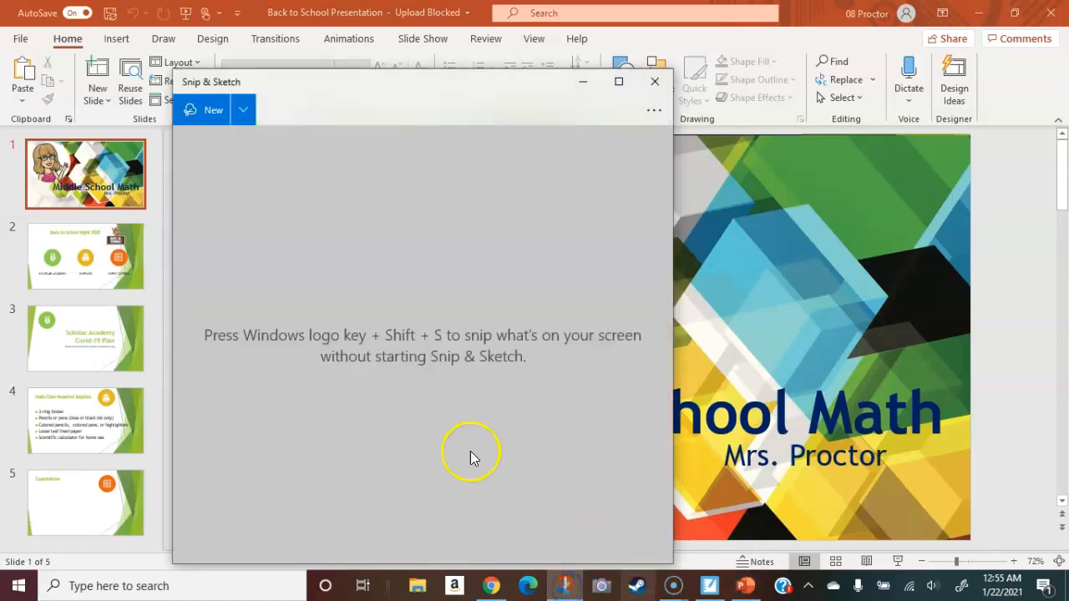
pyautogui.click(197, 108)
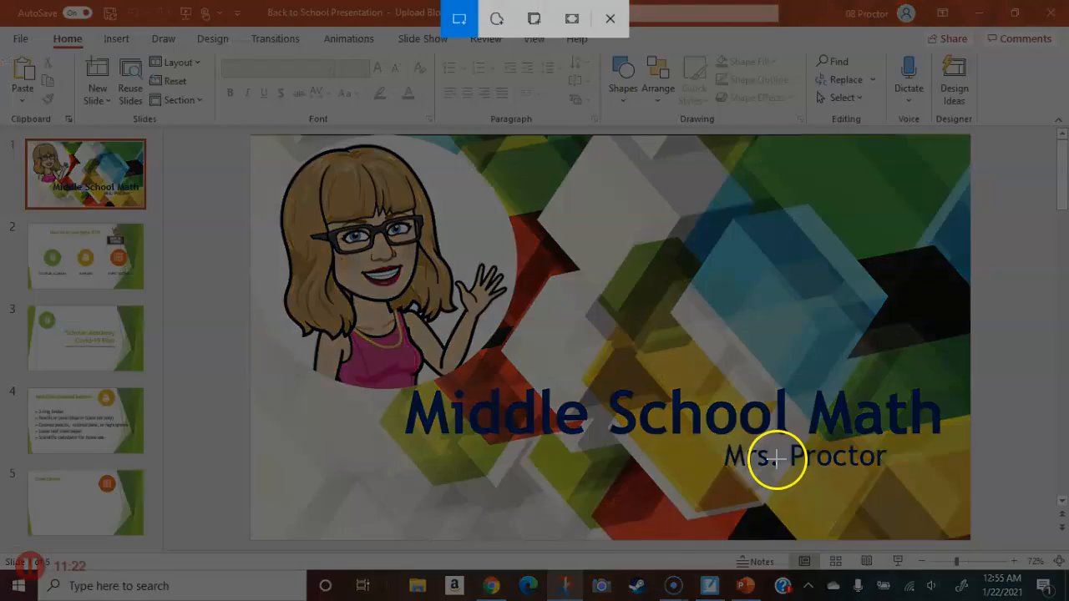
pyautogui.moveTo(951, 518); pyautogui.dragTo(259, 140)
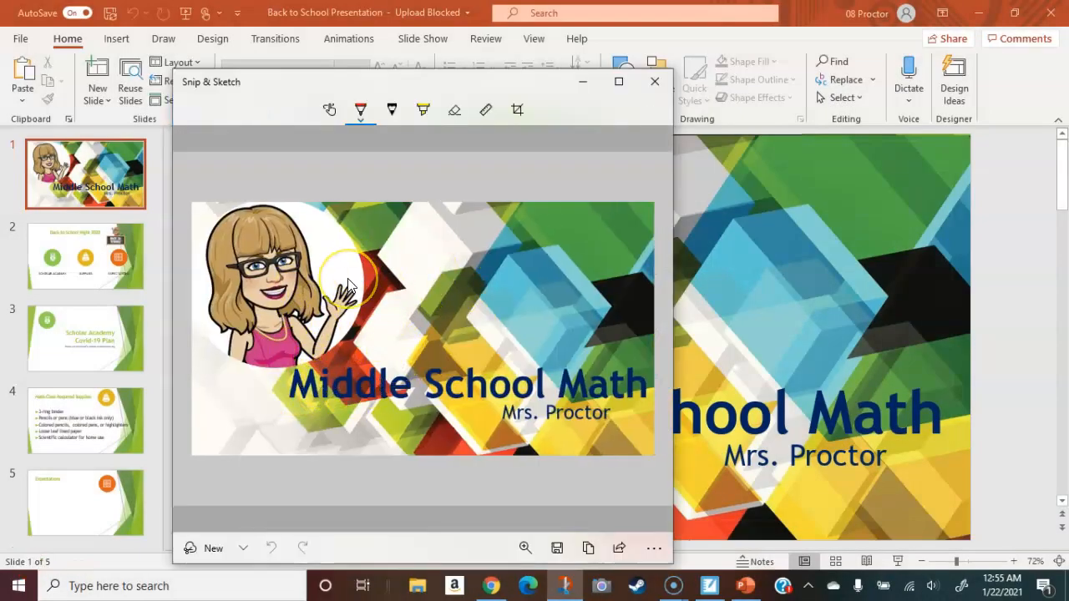
# Step: Switch back to SMART Notebook, add a sixth page, and paste the captured slide image onto it
pyautogui.click(710, 587)
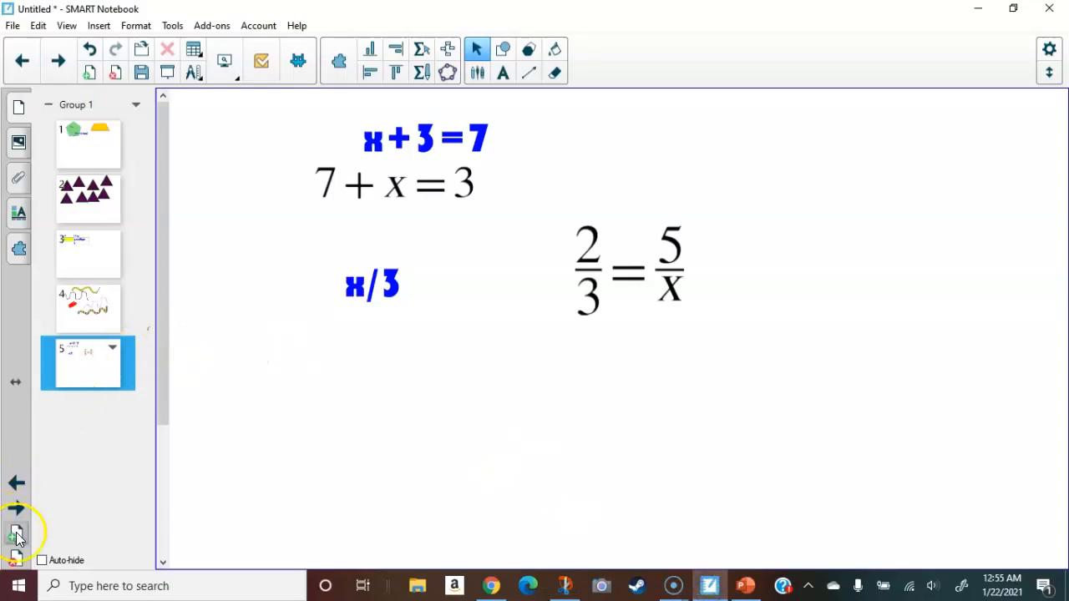
pyautogui.click(15, 534)
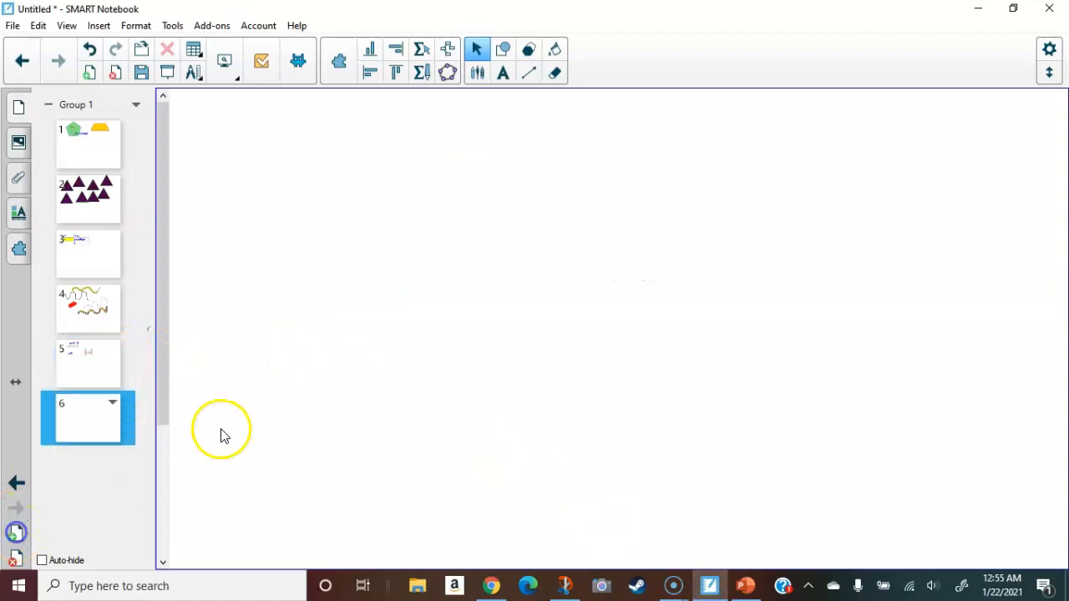
pyautogui.rightClick(423, 248)
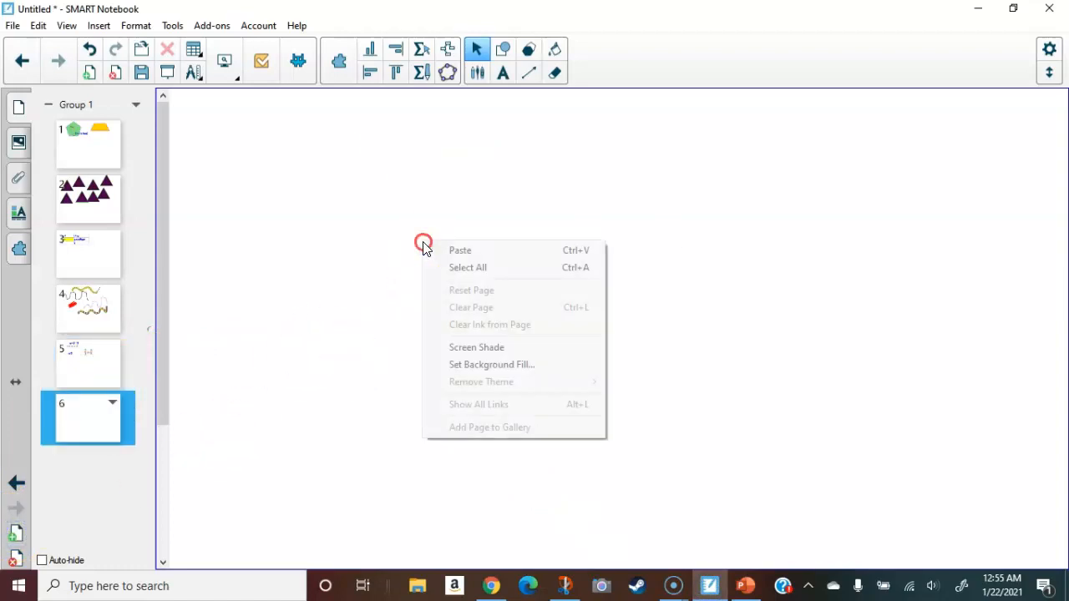